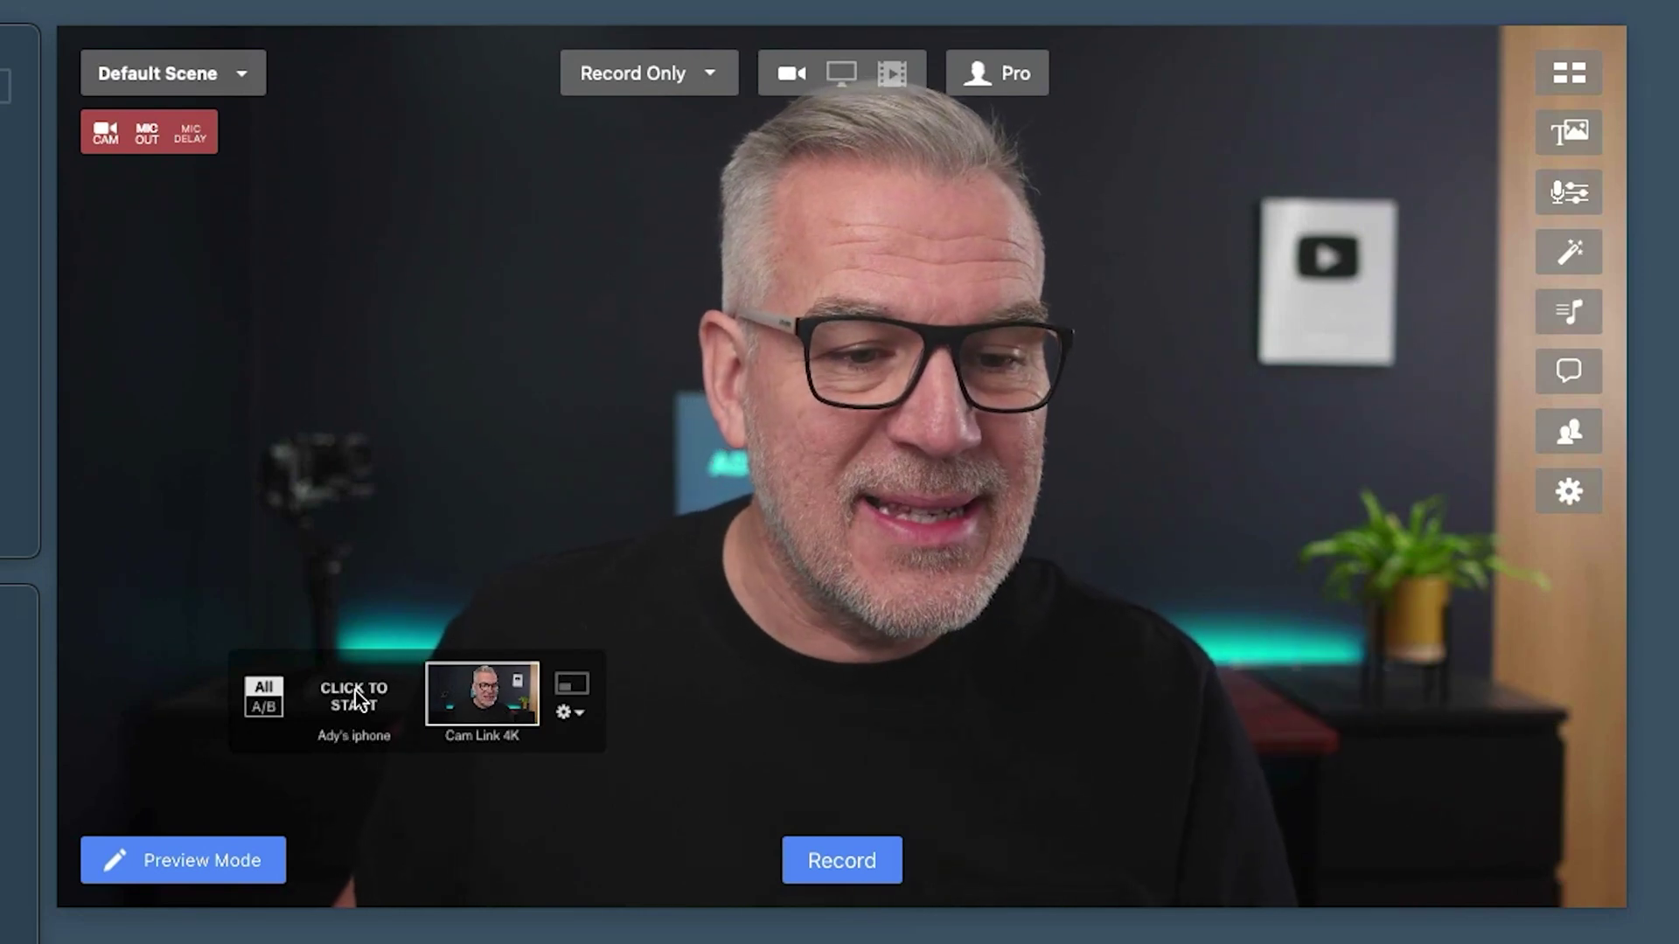
- Switch the default scene's camera to the connected iPhone's screen feed
click(166, 16)
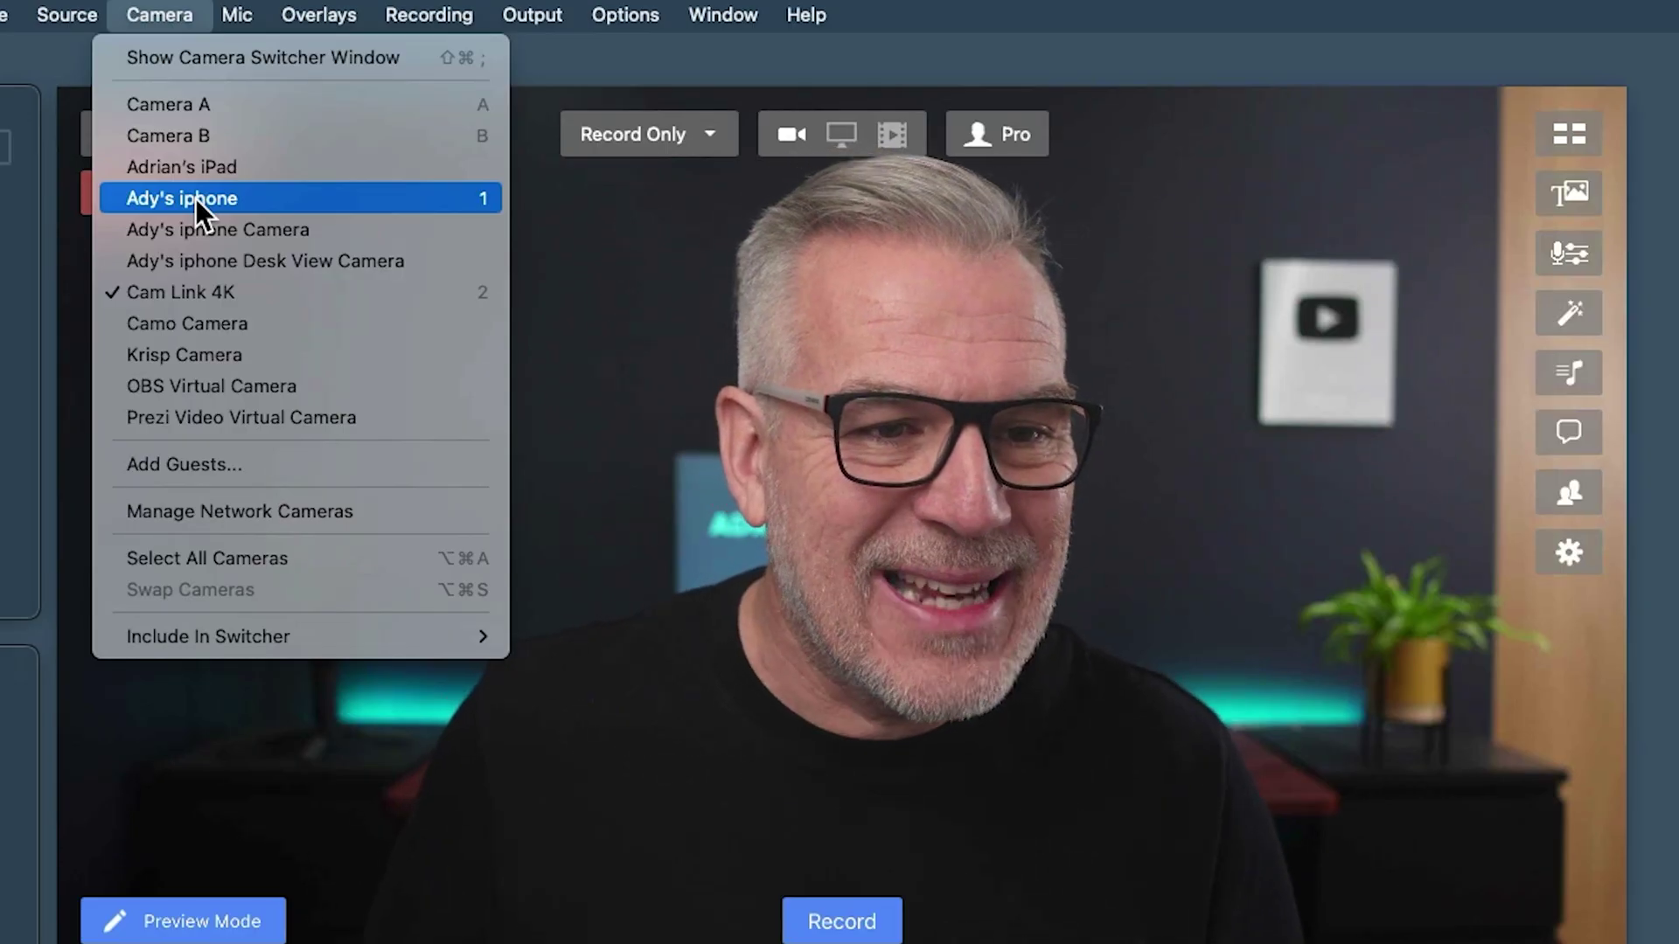
click(196, 200)
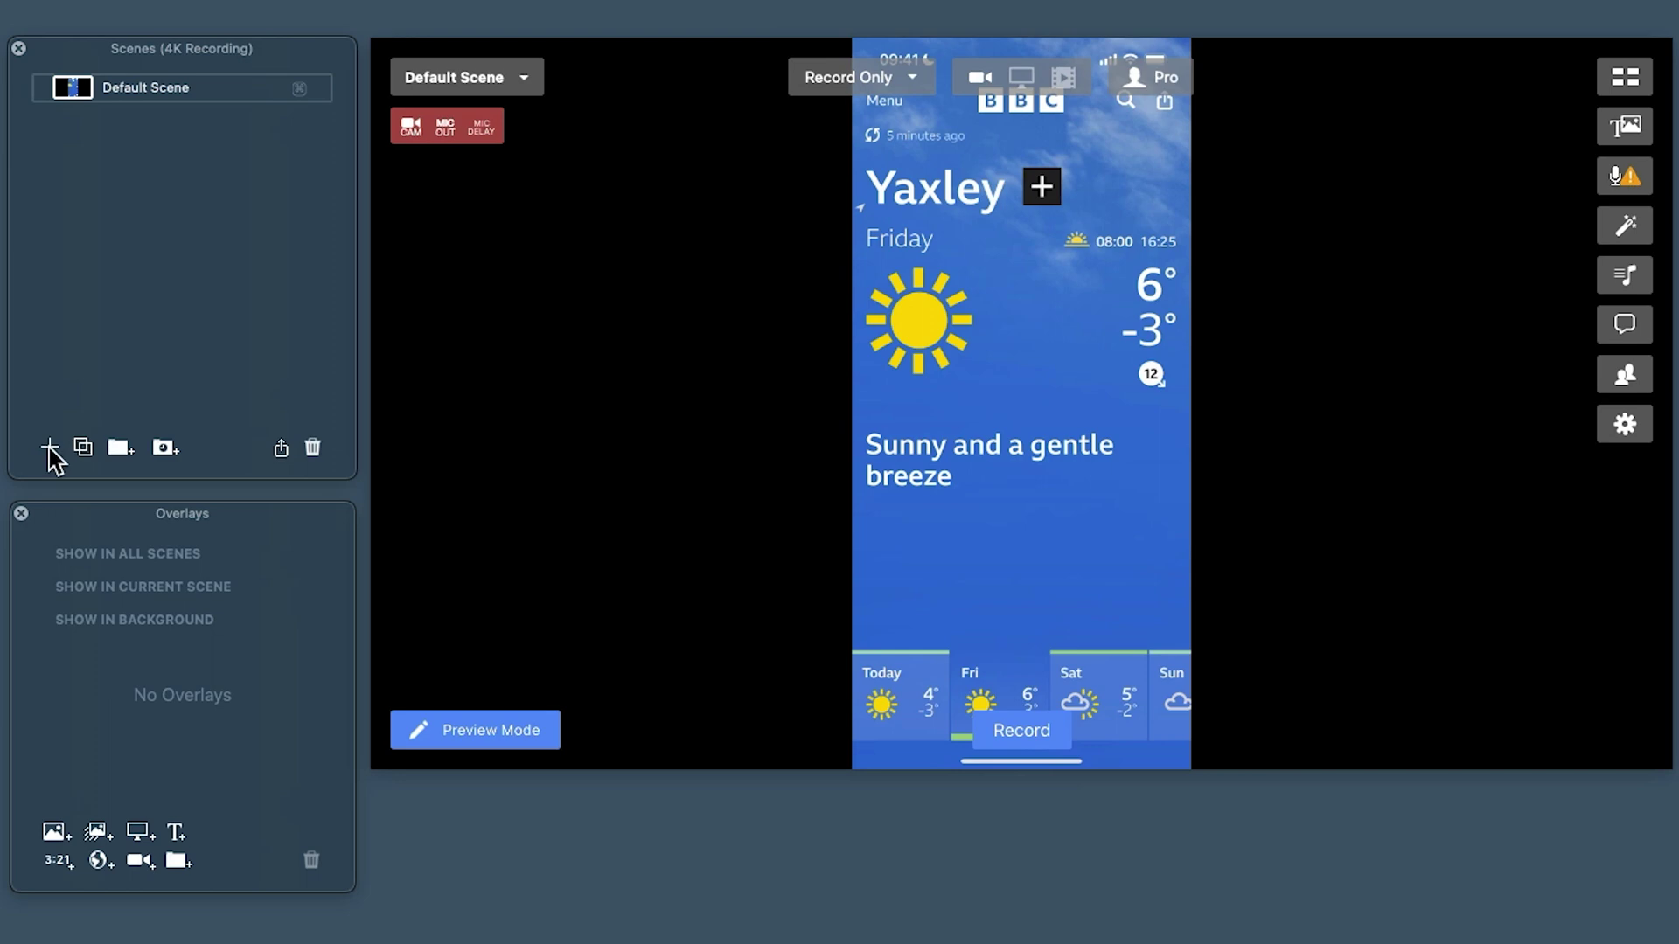
- Add a new scene and name it "iphone screen"
click(50, 447)
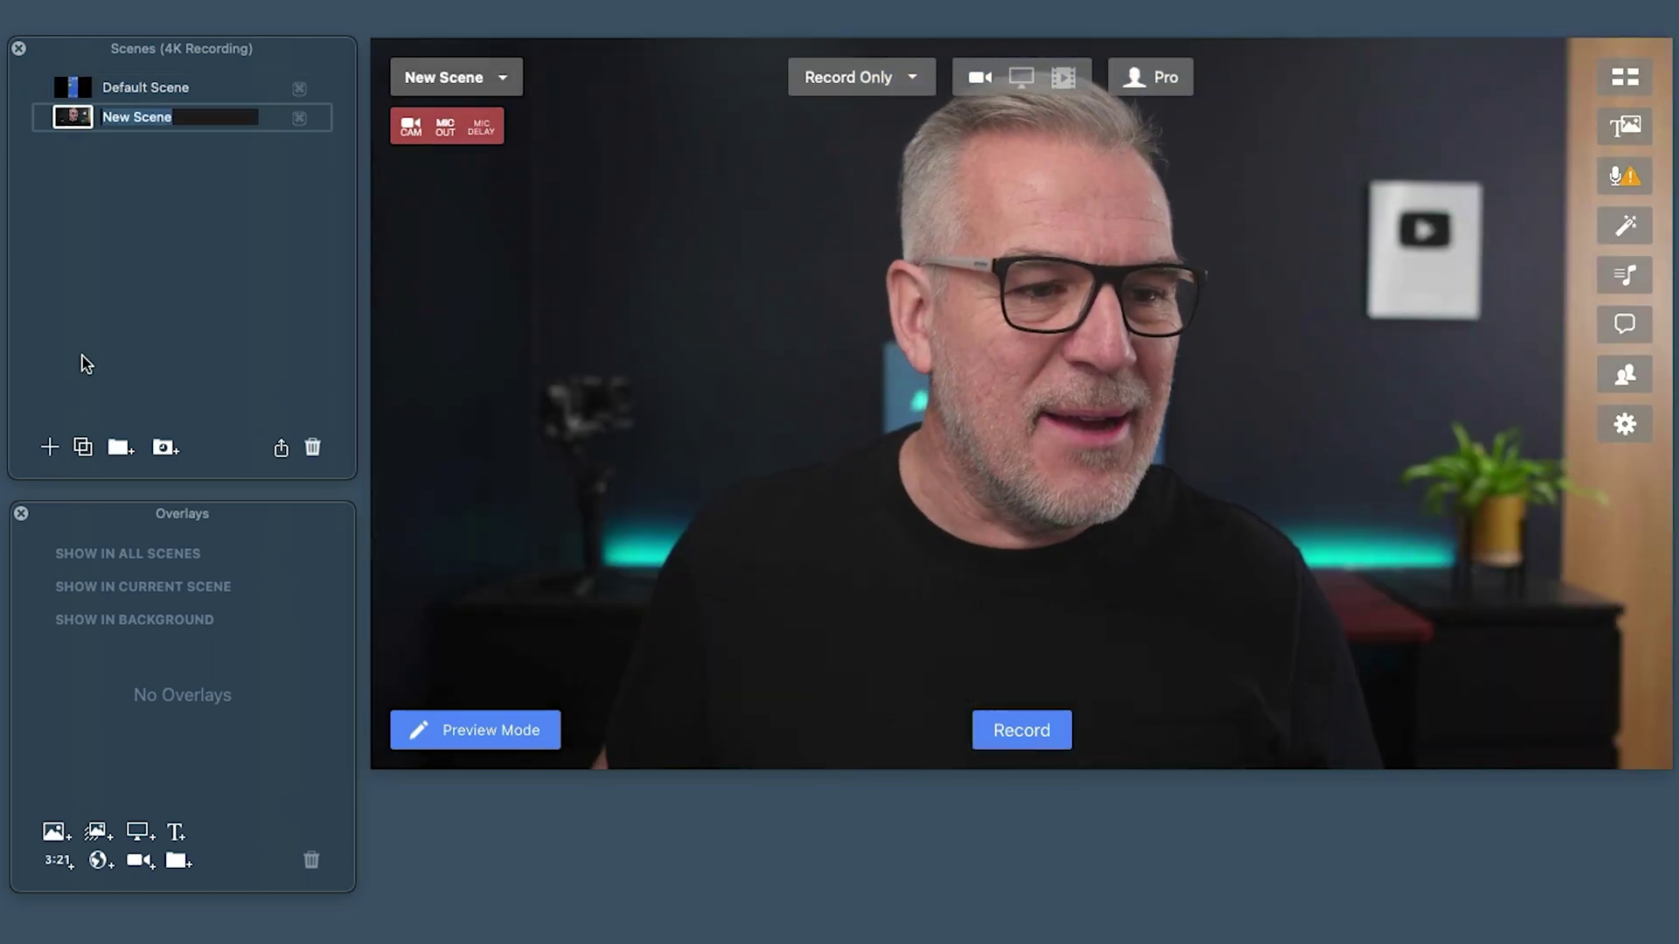
text(iphone screen)
key(Return)
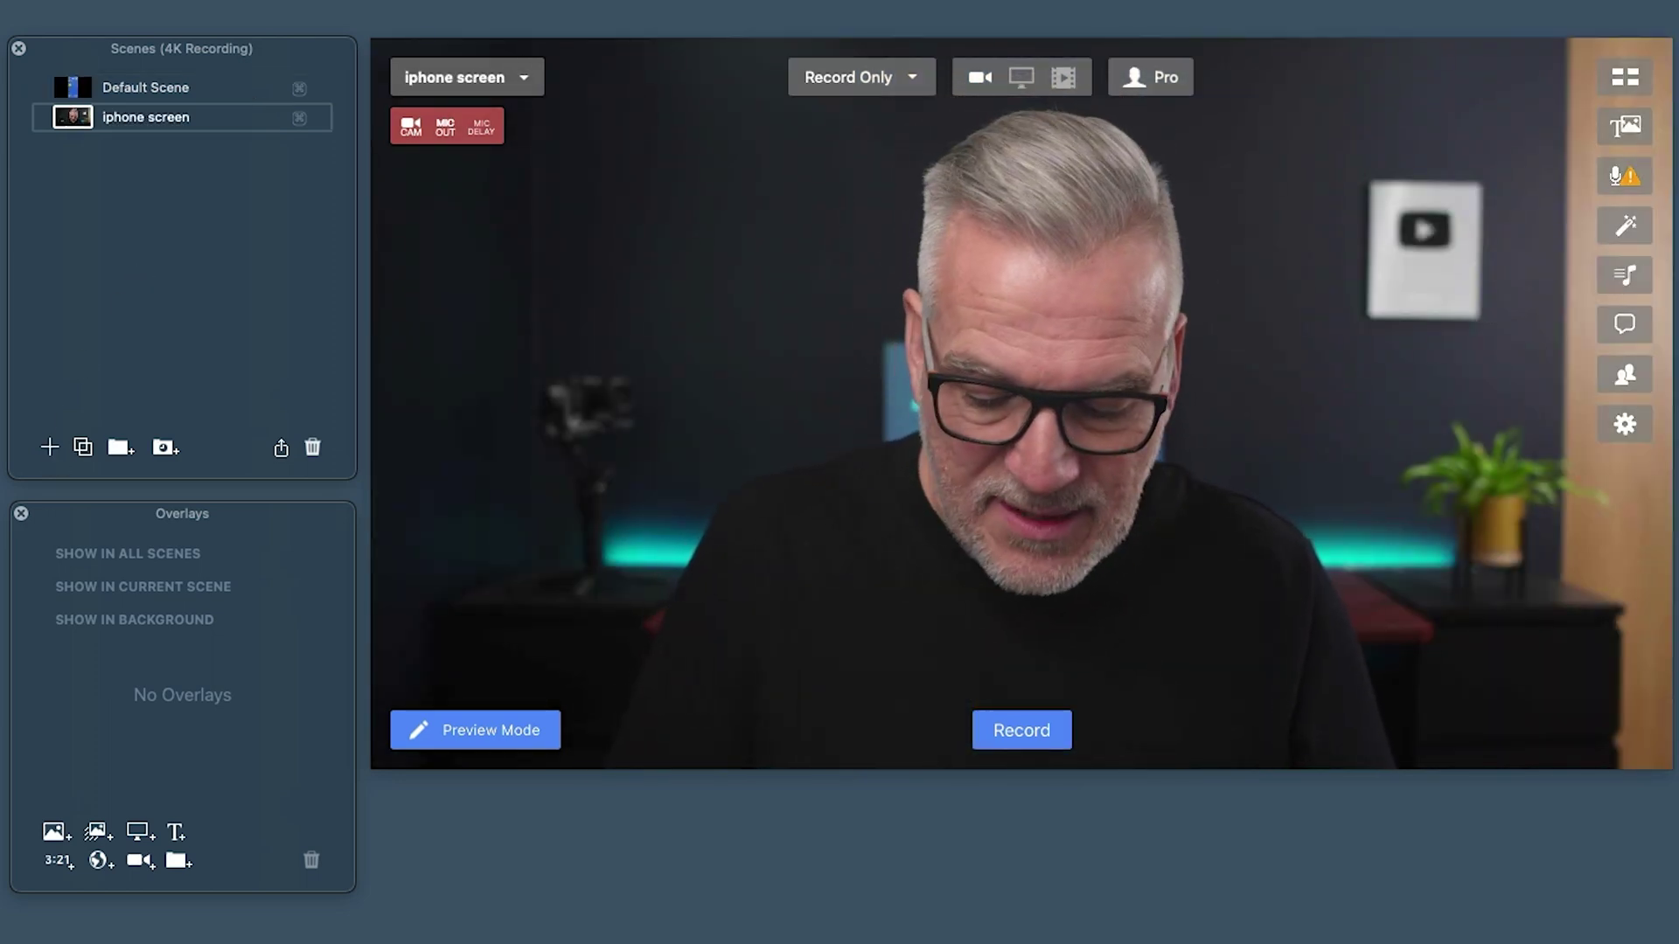
- Set the iphone screen scene's source to Blank and add Background.png as its background overlay
mouse_move(924, 302)
click(378, 10)
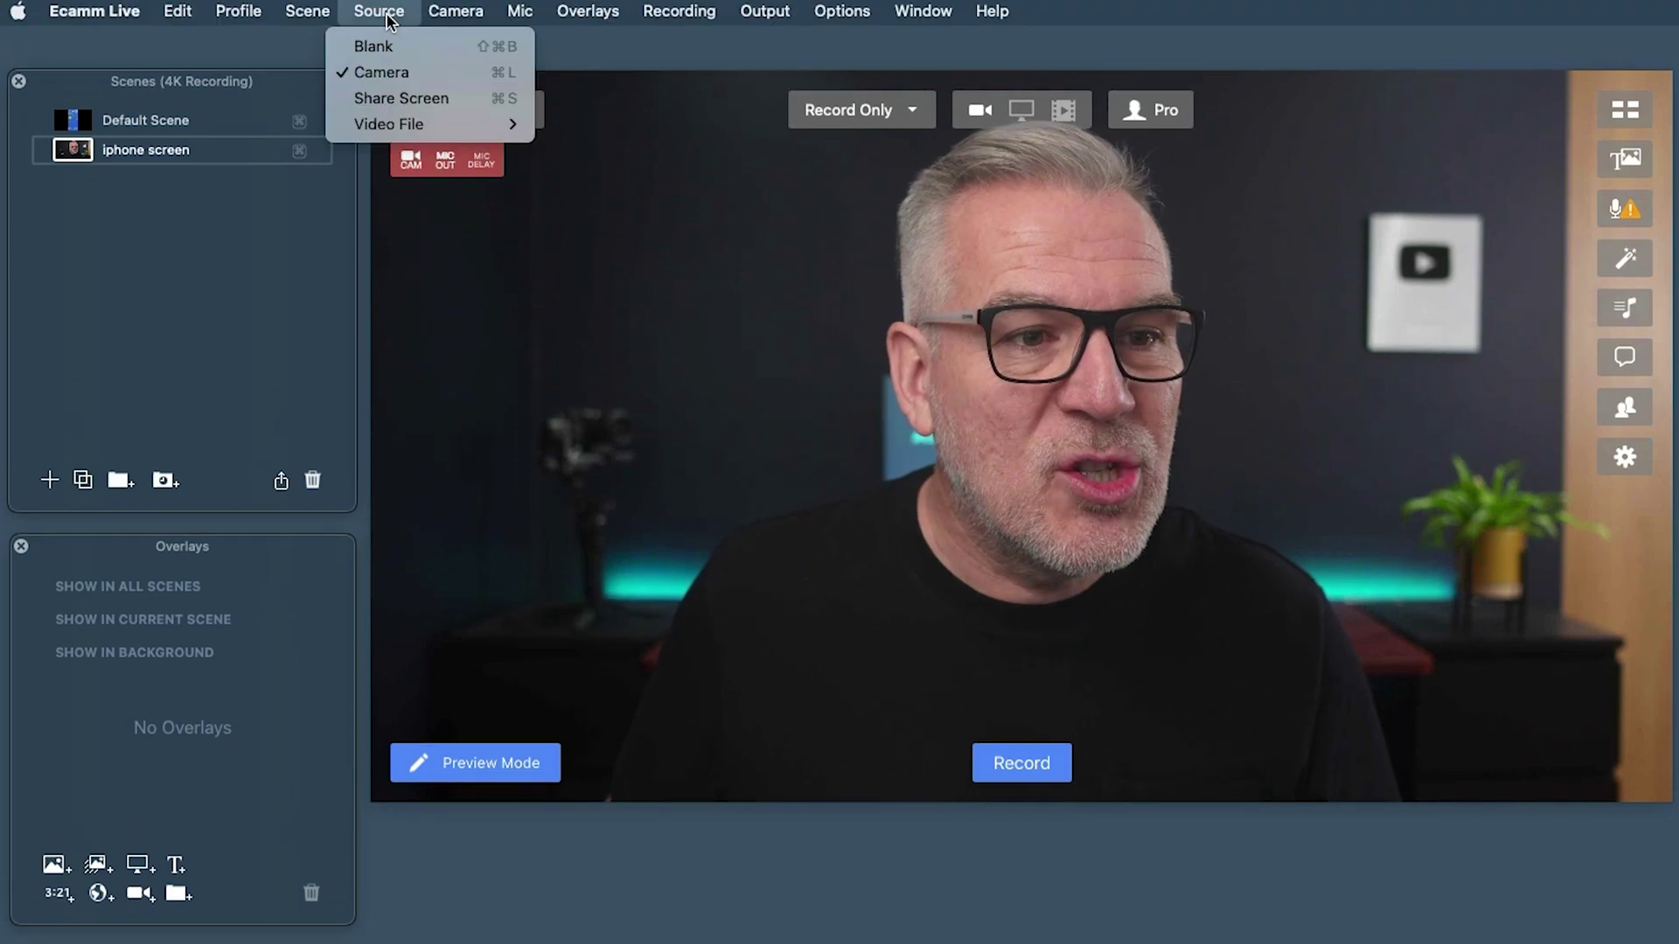
click(376, 47)
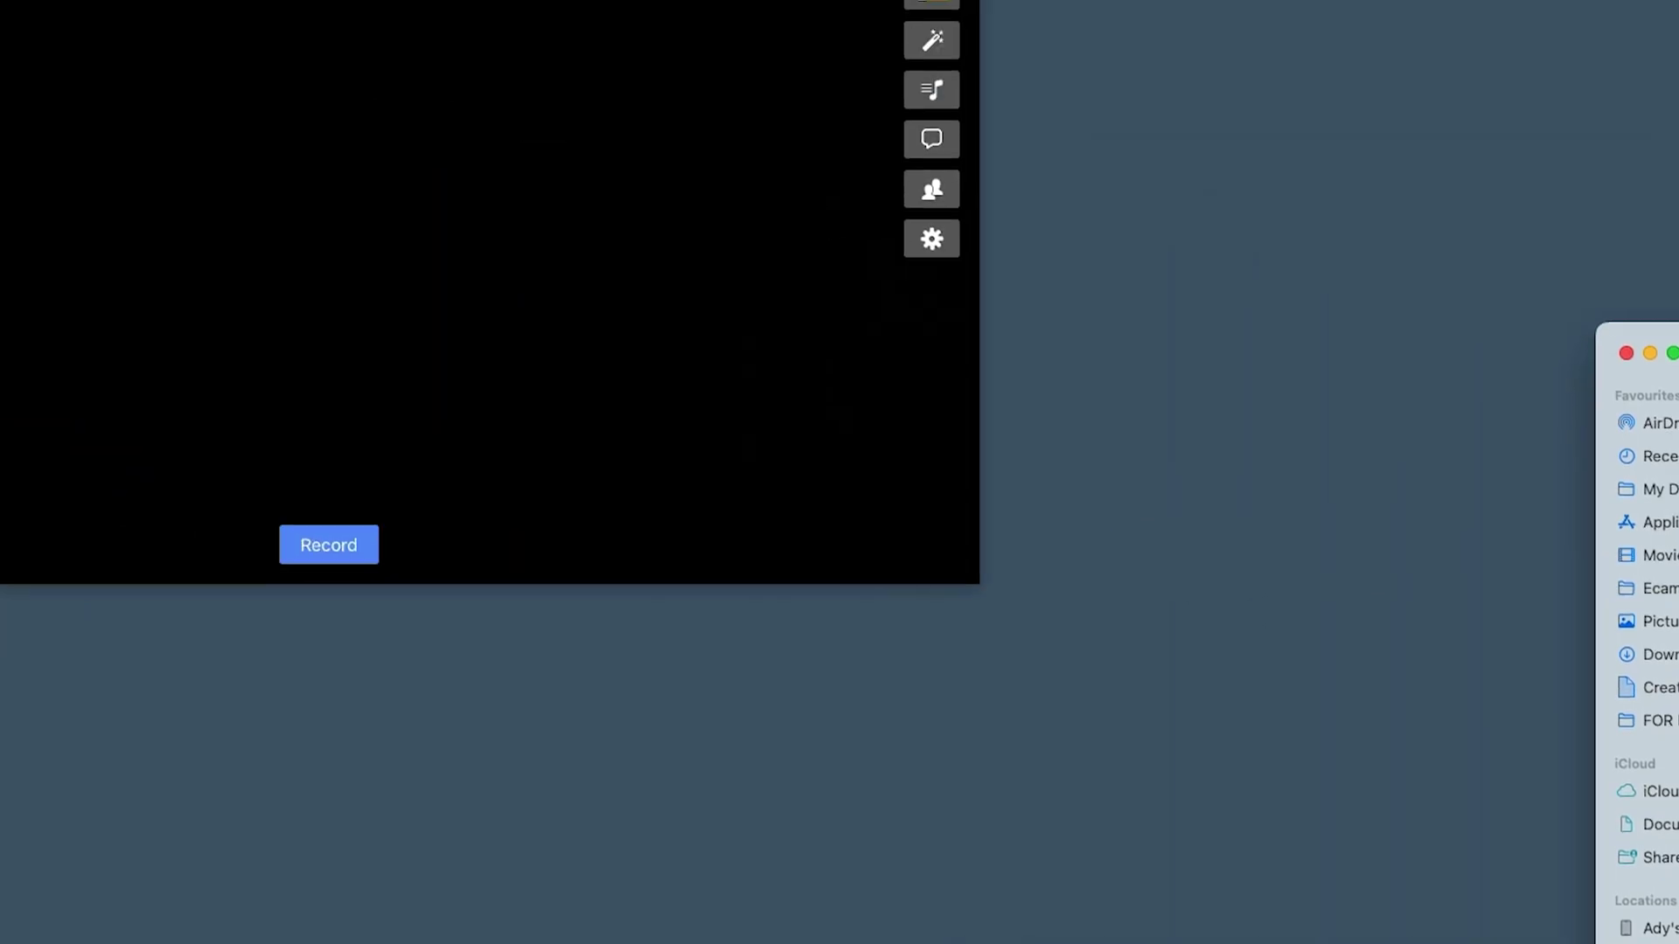
drag(1677, 612, 0, 508)
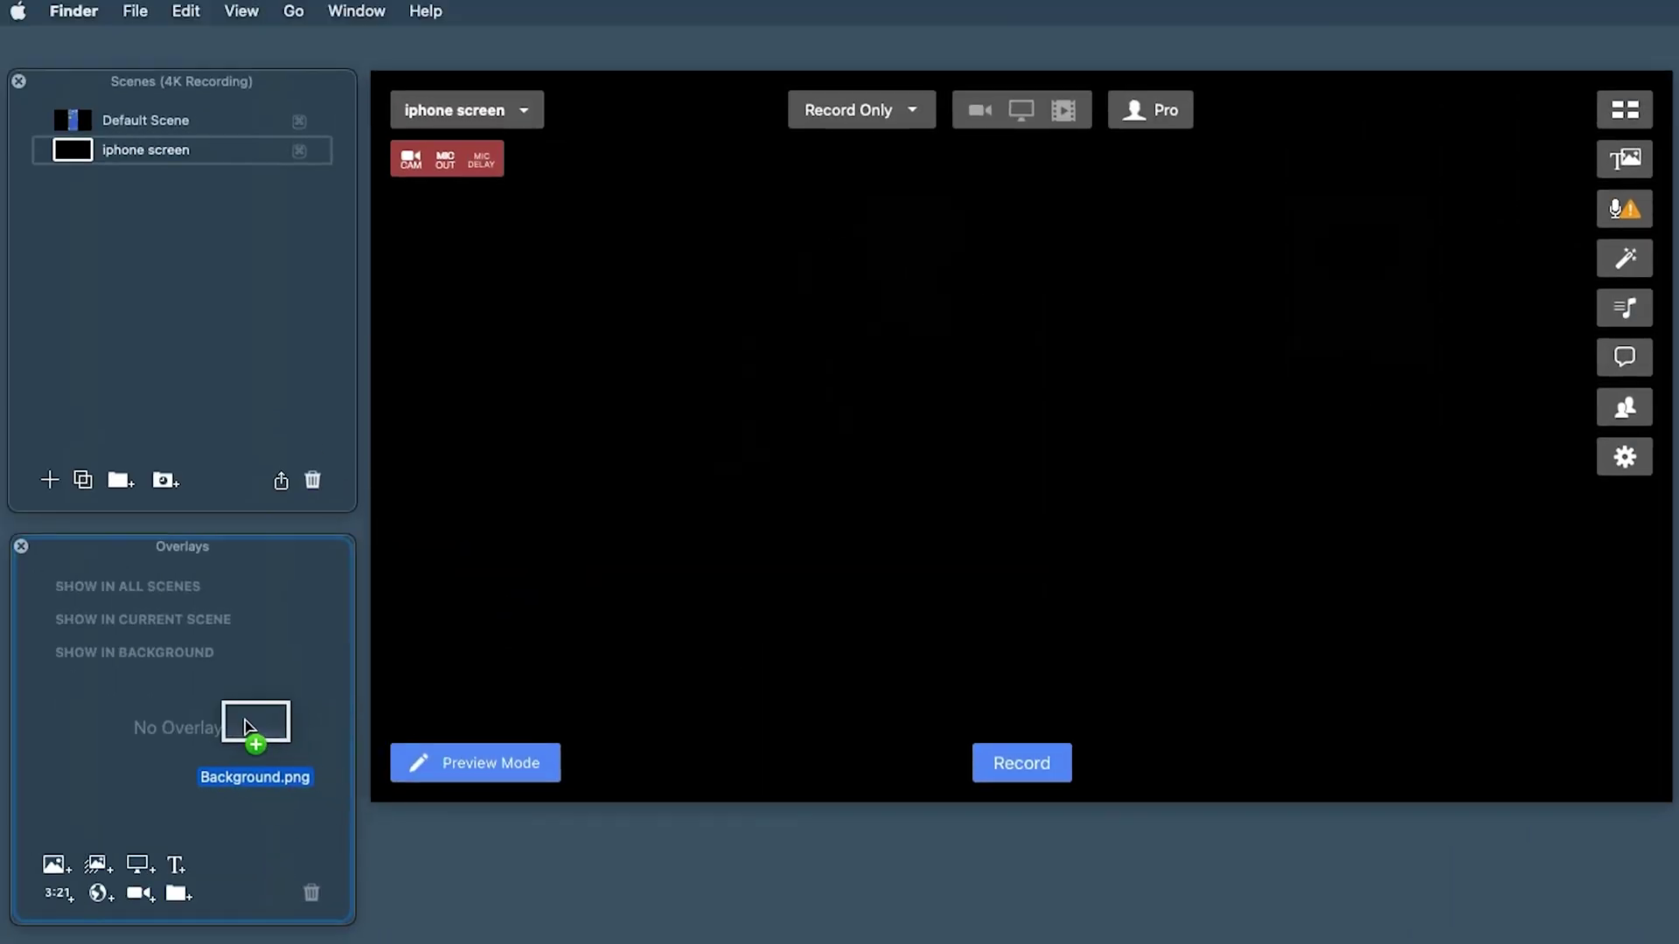
drag(193, 689, 156, 665)
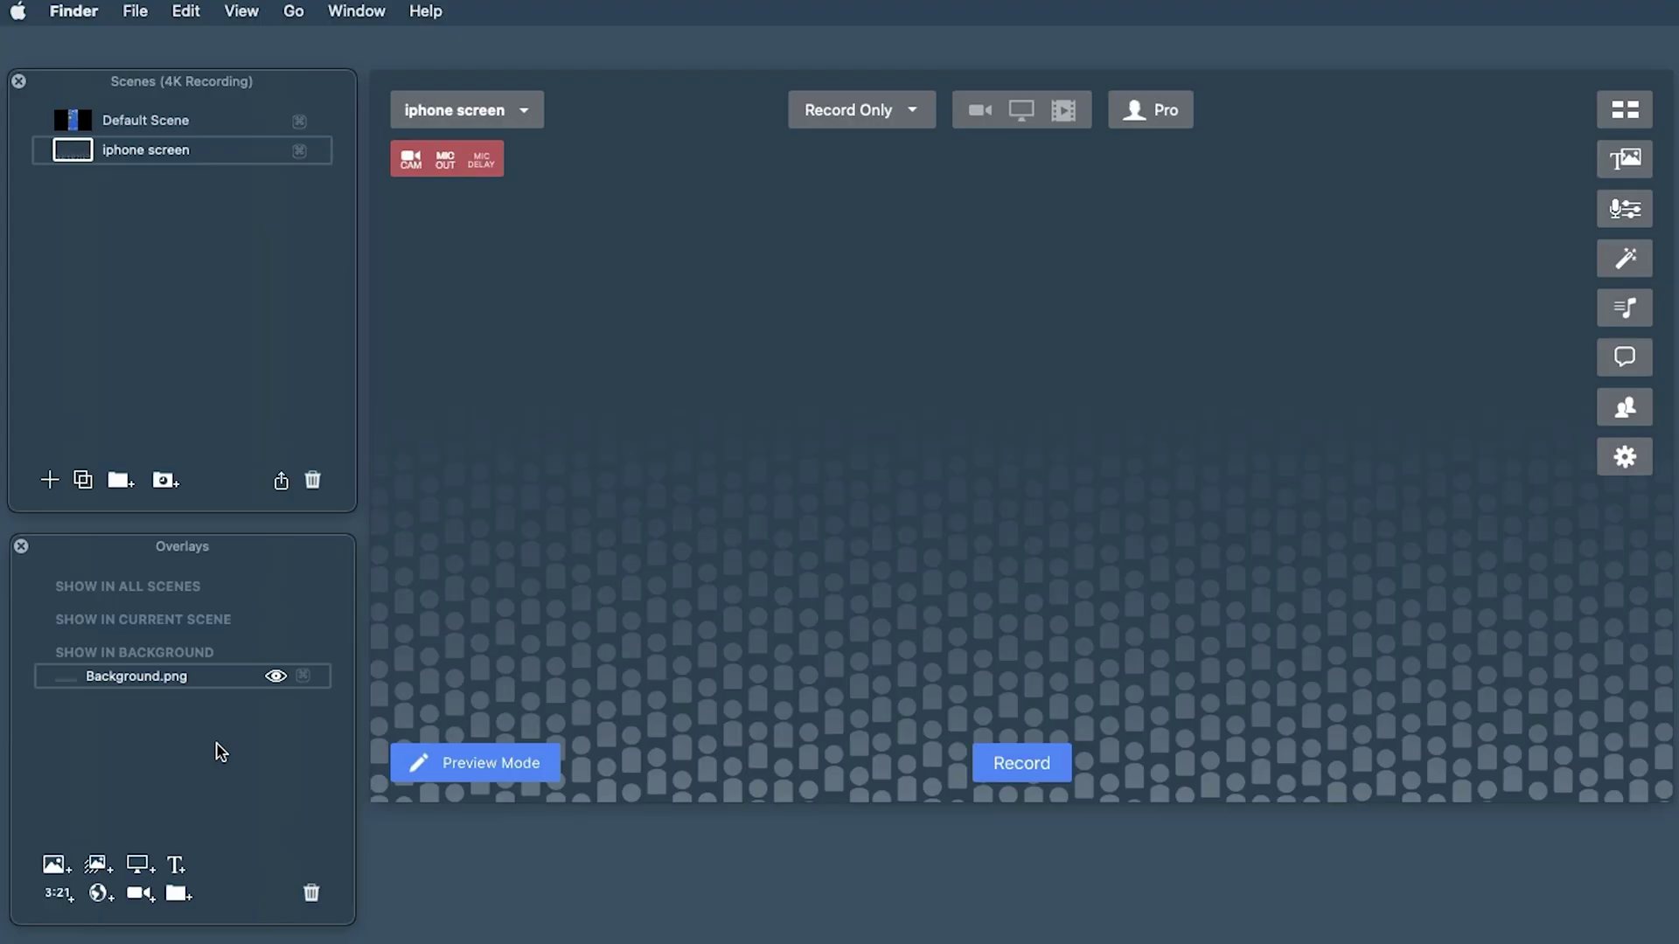
- Add a camera overlay to the scene and set its video source to the connected iPhone
click(140, 893)
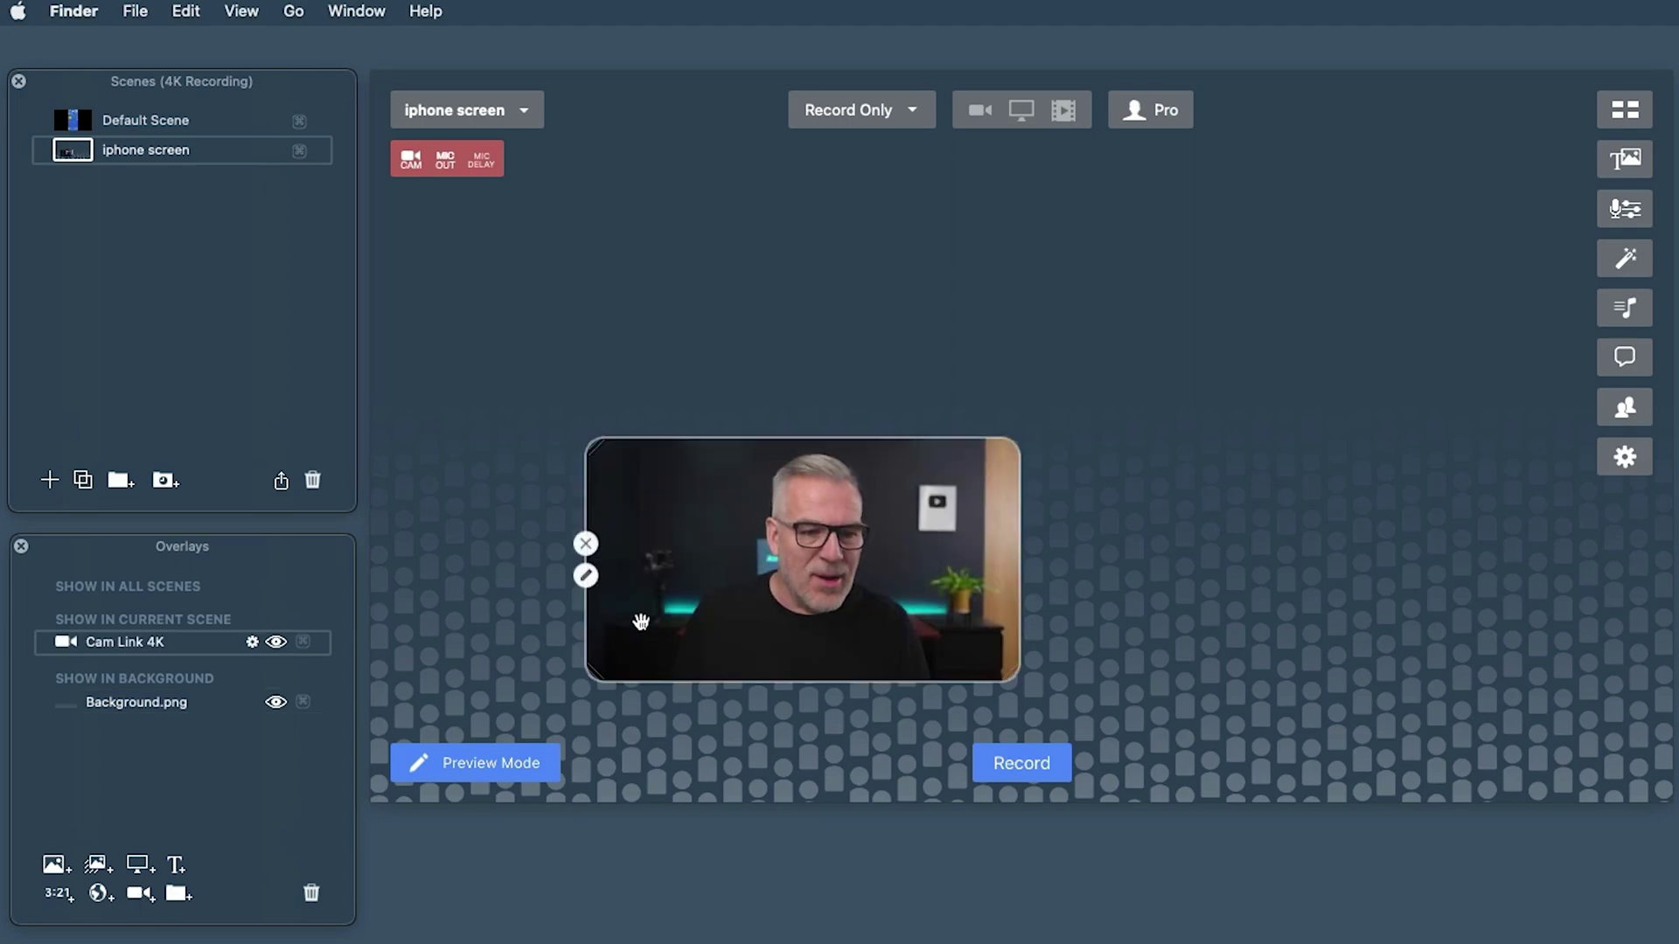
click(584, 575)
click(441, 500)
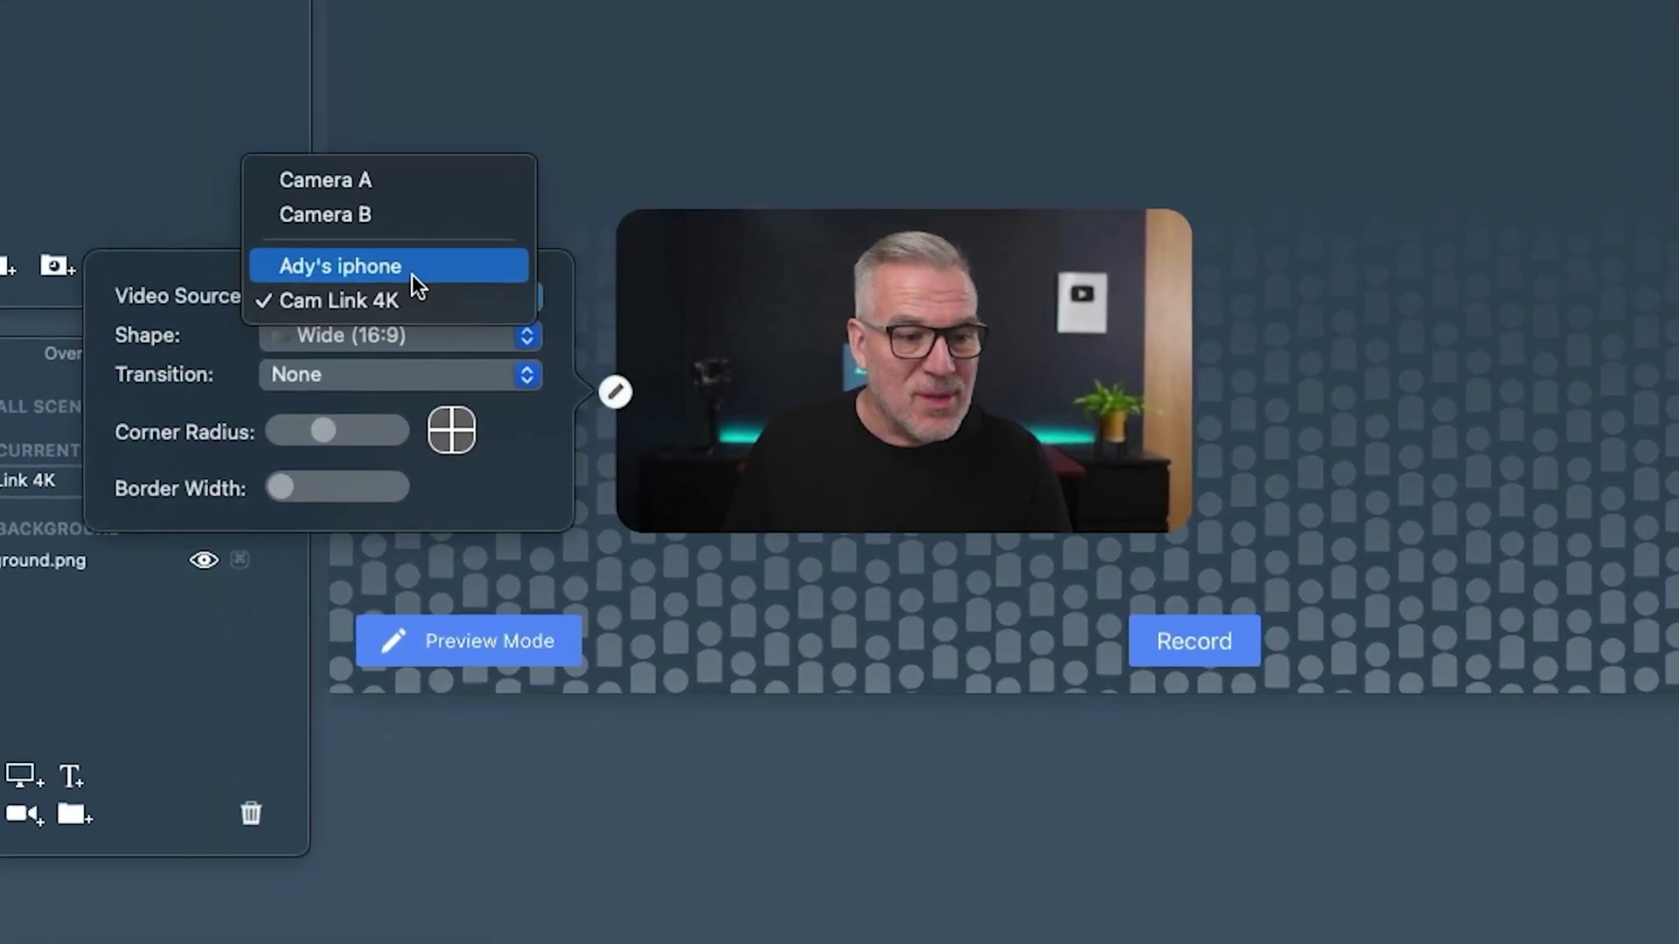
click(433, 486)
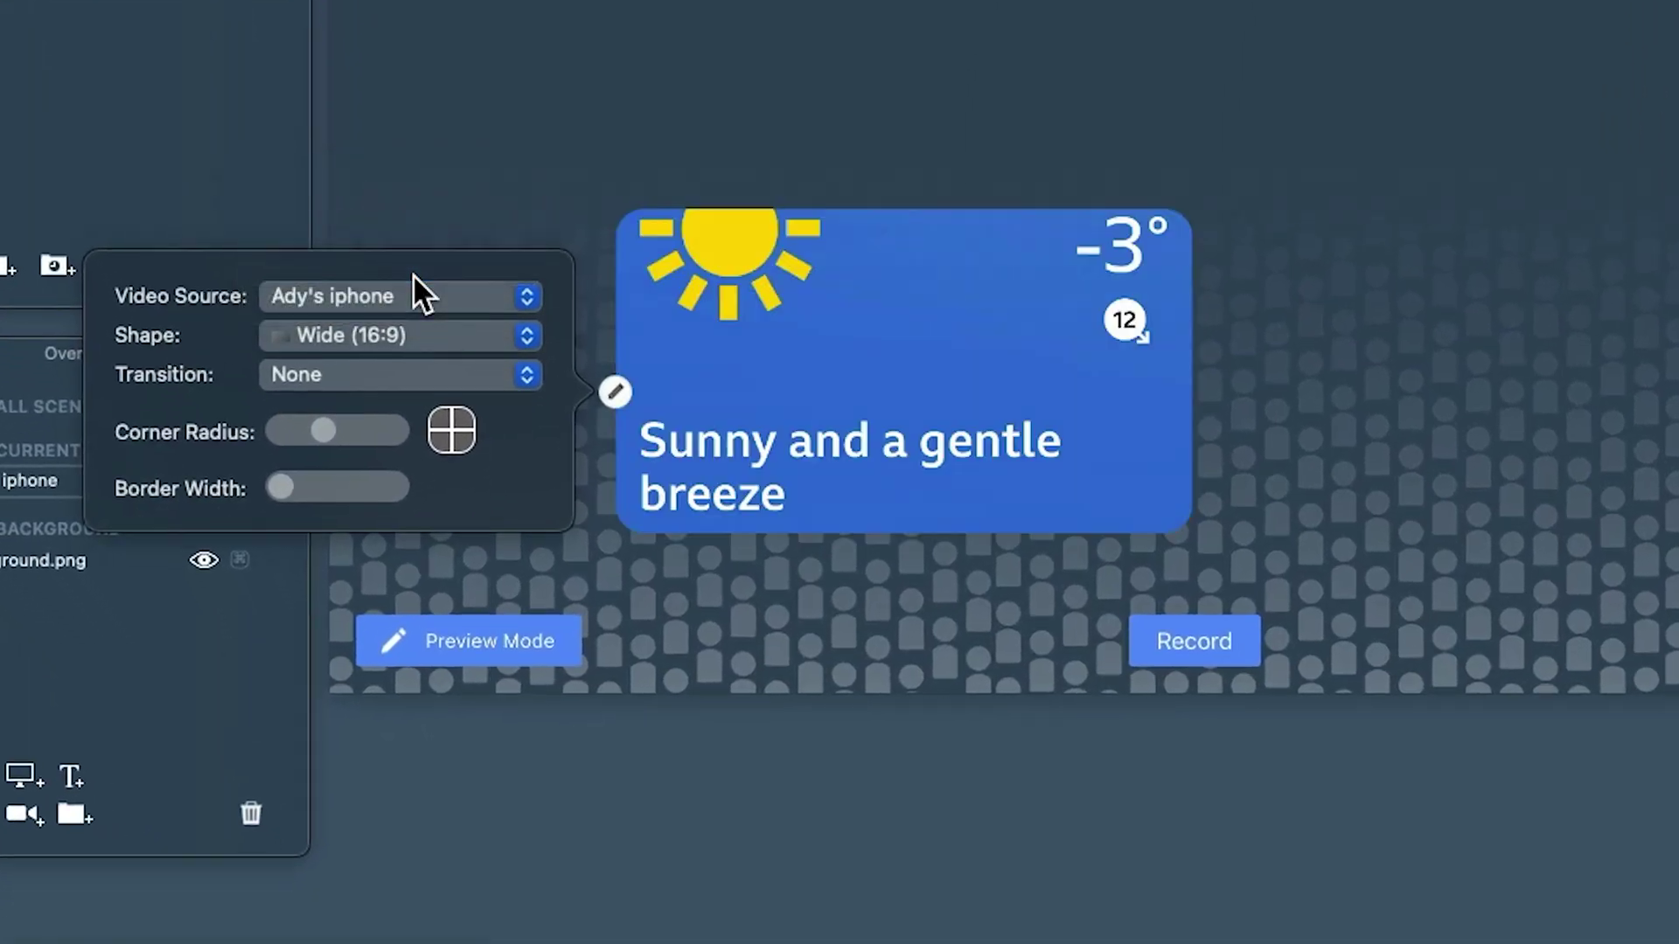
- Set the iPhone overlay's shape to Custom, and reshape it as a tall phone screen on the right side of the canvas
click(444, 335)
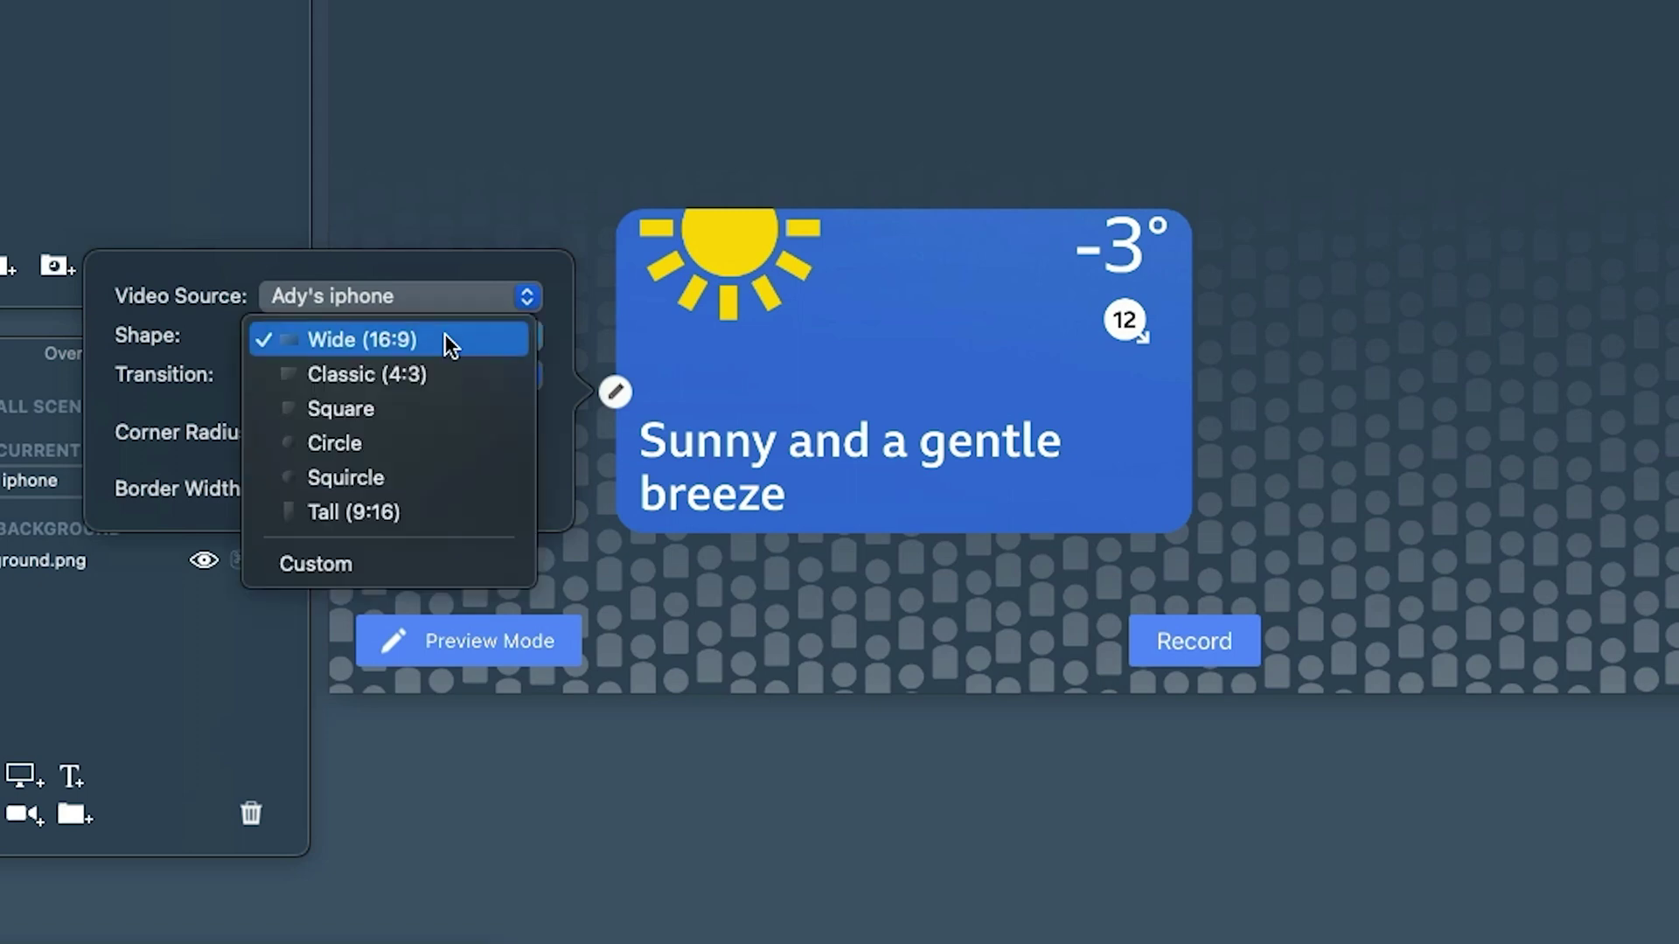
click(338, 569)
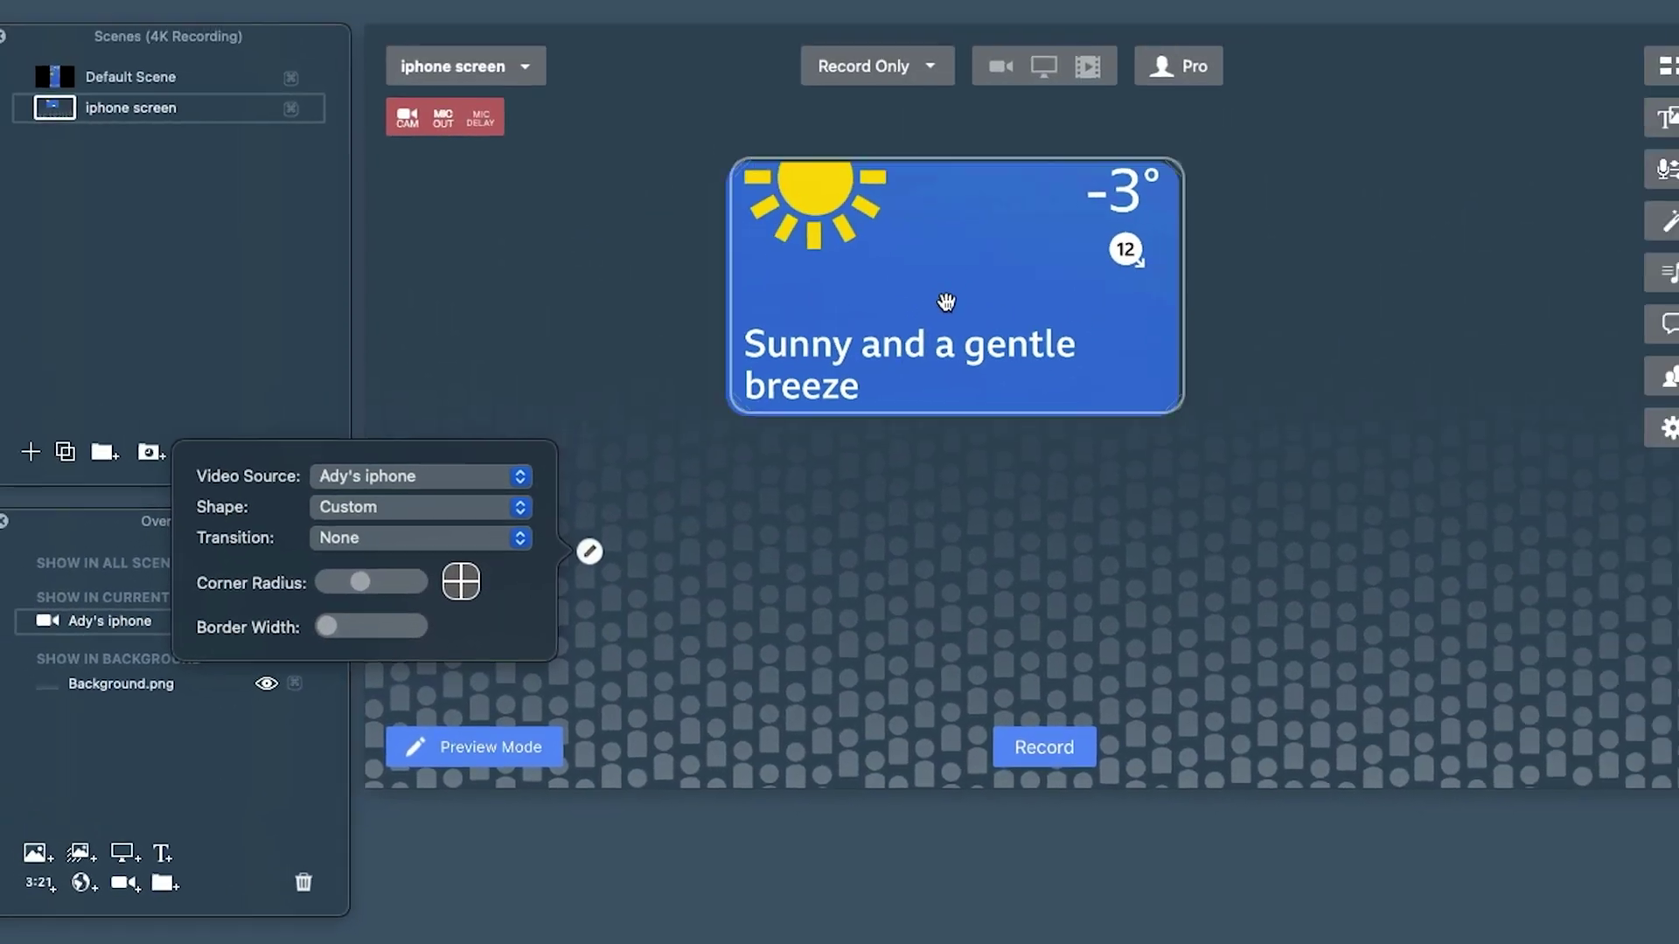
click(1366, 572)
drag(1211, 419, 1162, 815)
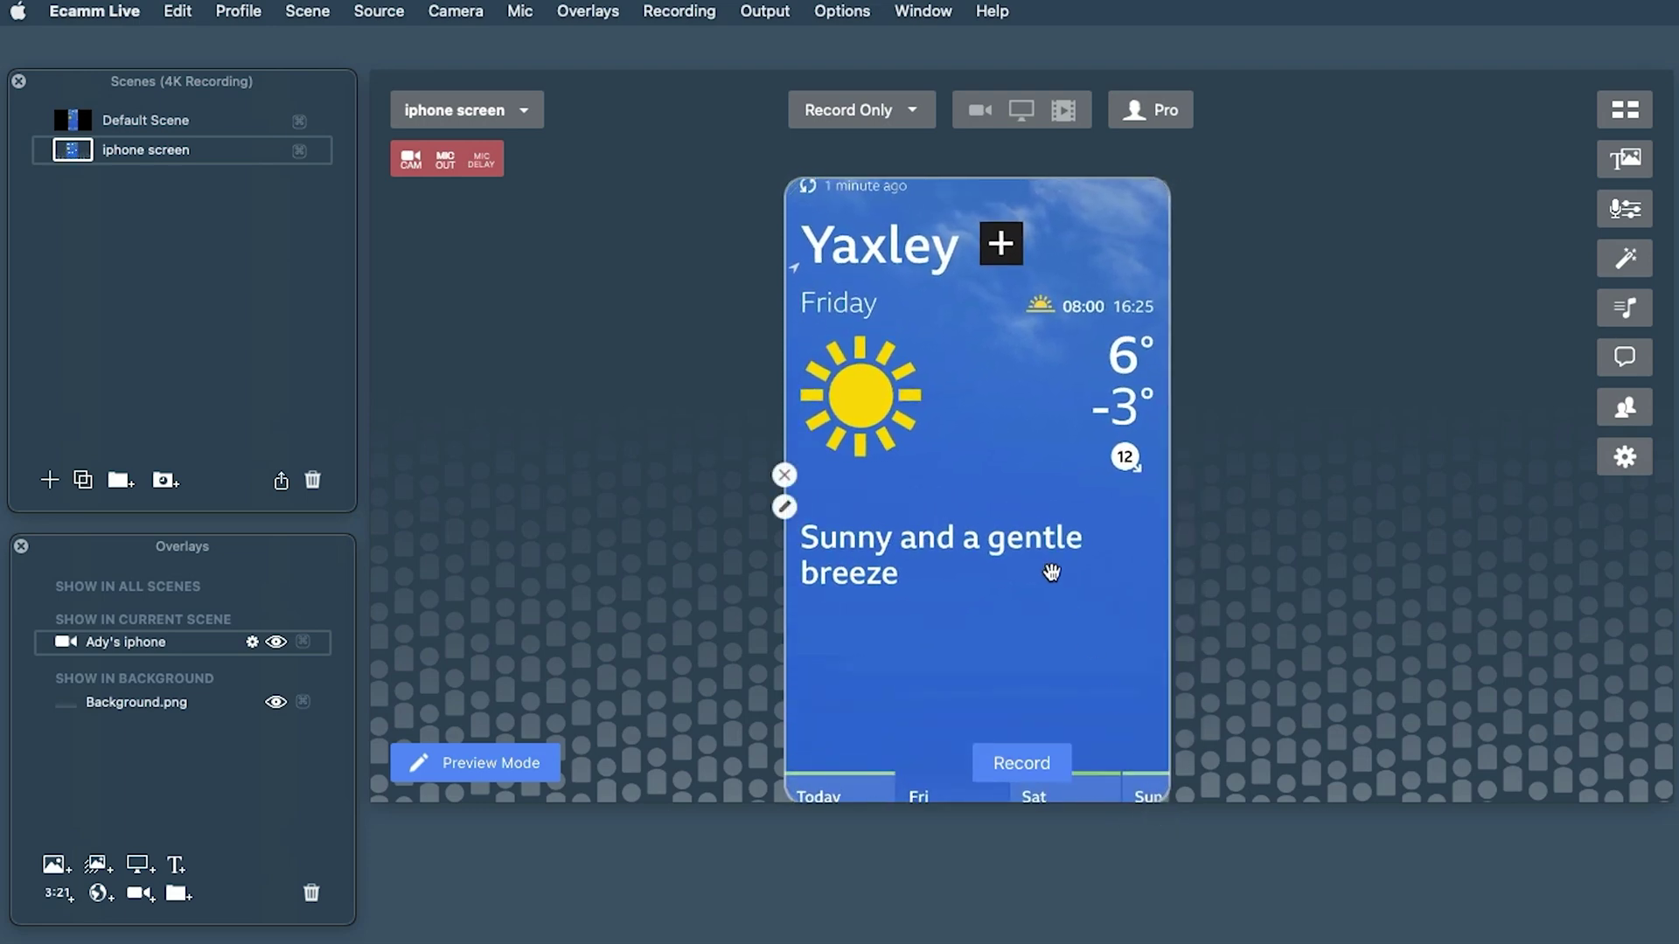
drag(1052, 566, 1173, 521)
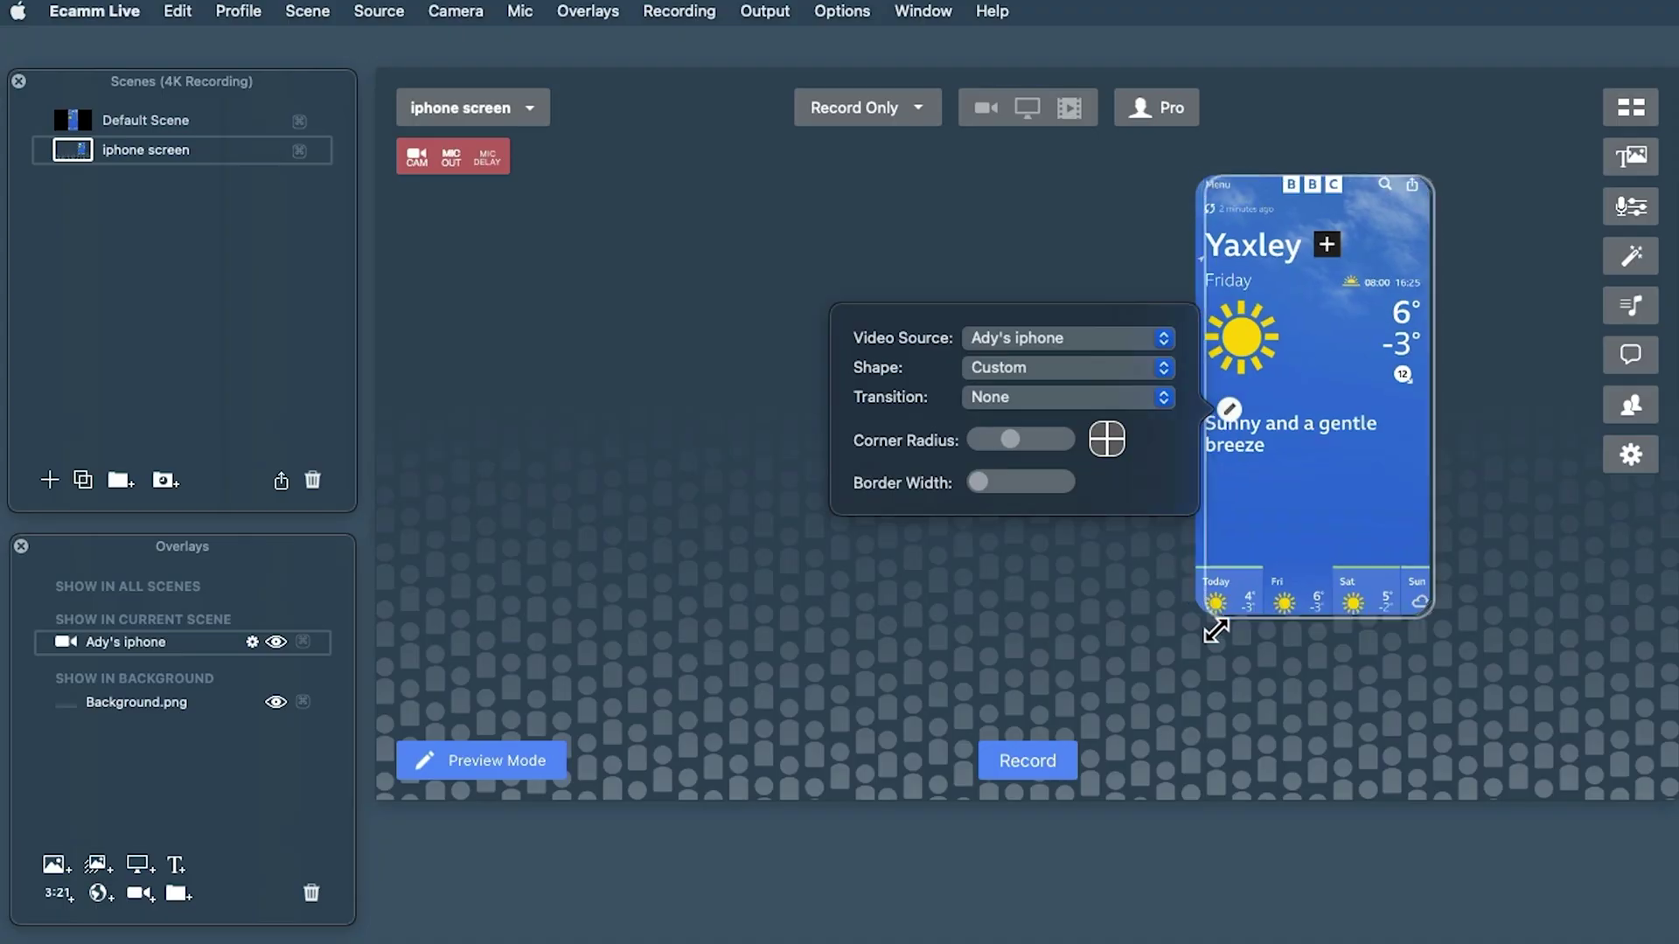
drag(1215, 630, 1206, 664)
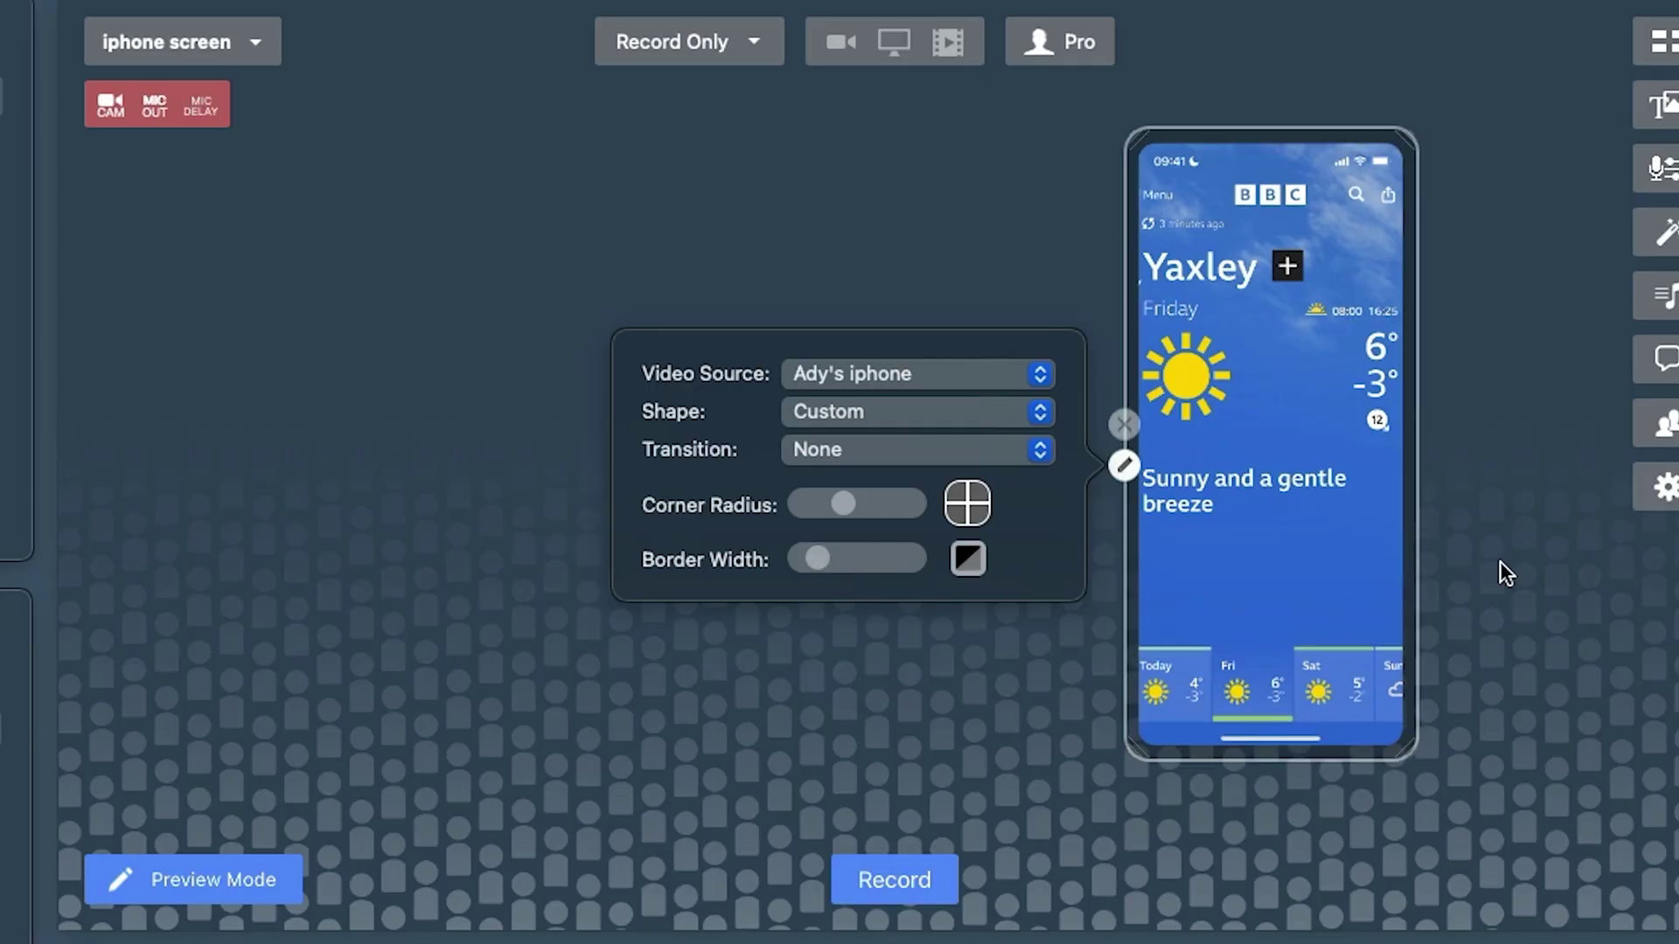
- Give the iPhone overlay a thin black border
mouse_move(900, 518)
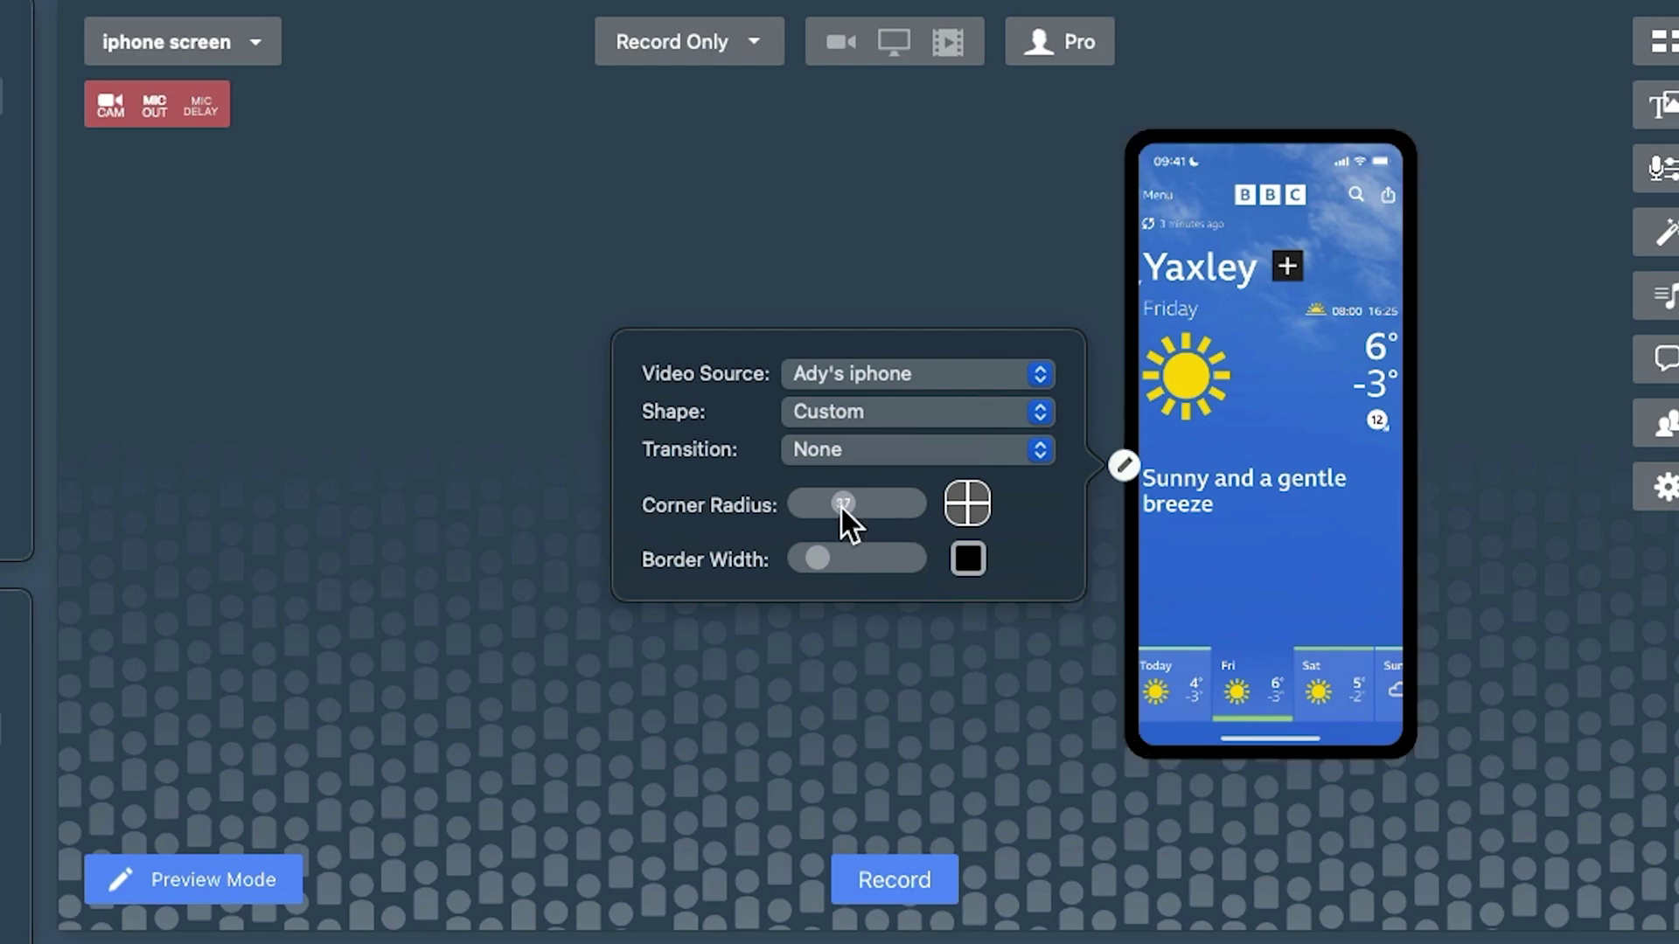
drag(806, 556, 803, 556)
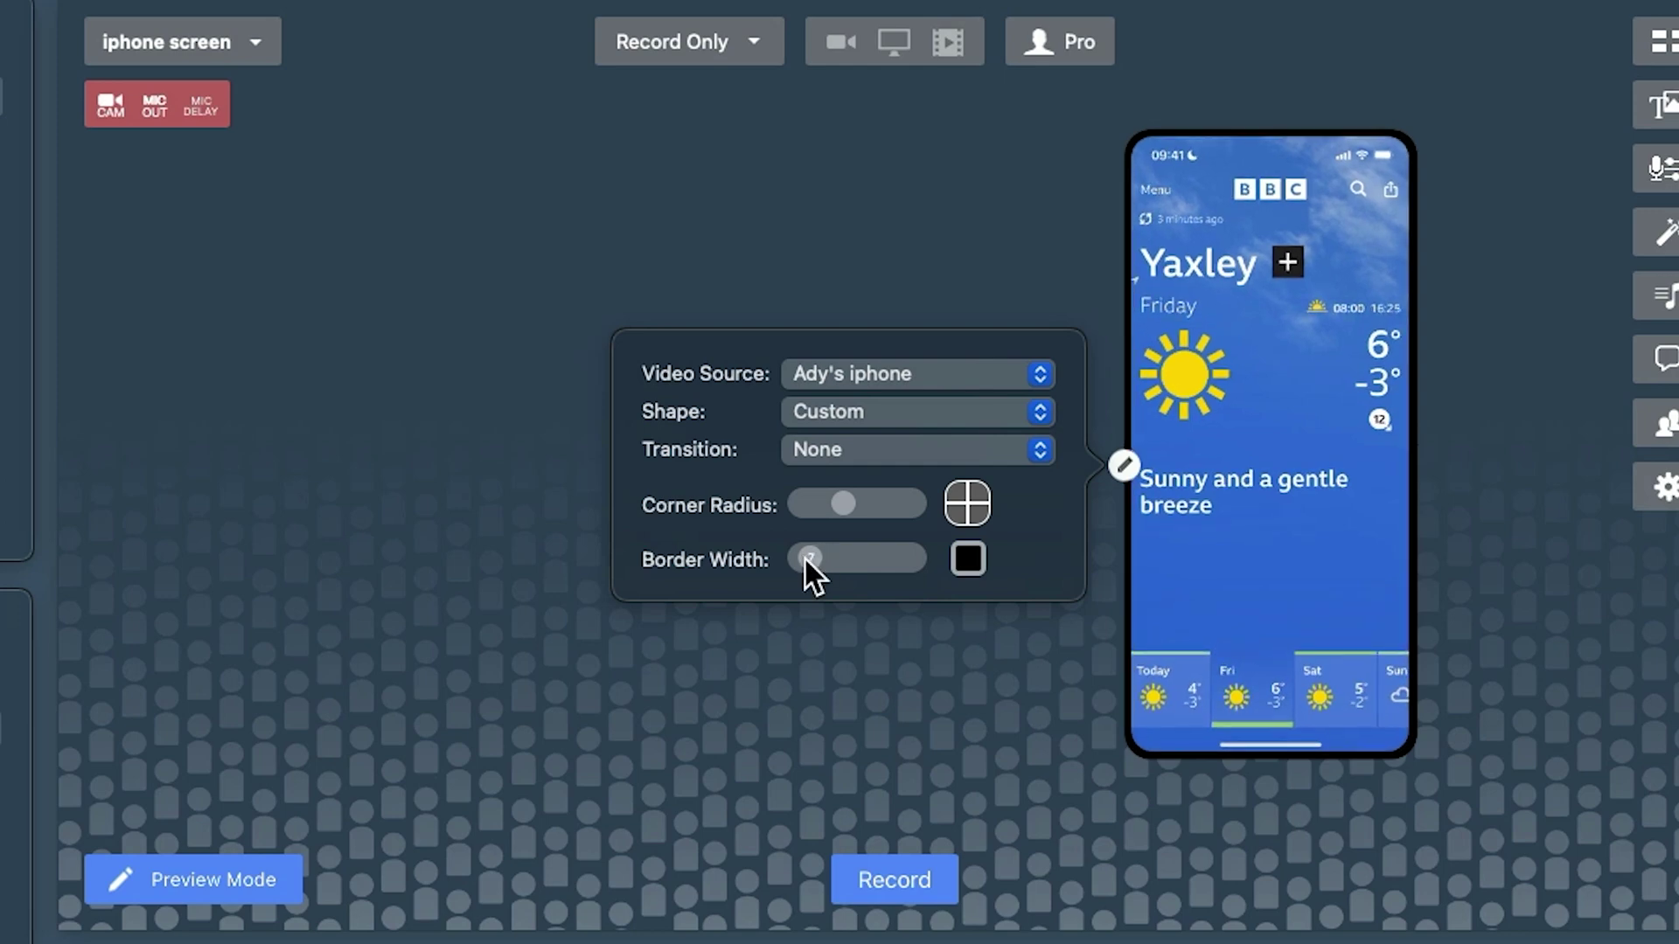
click(911, 673)
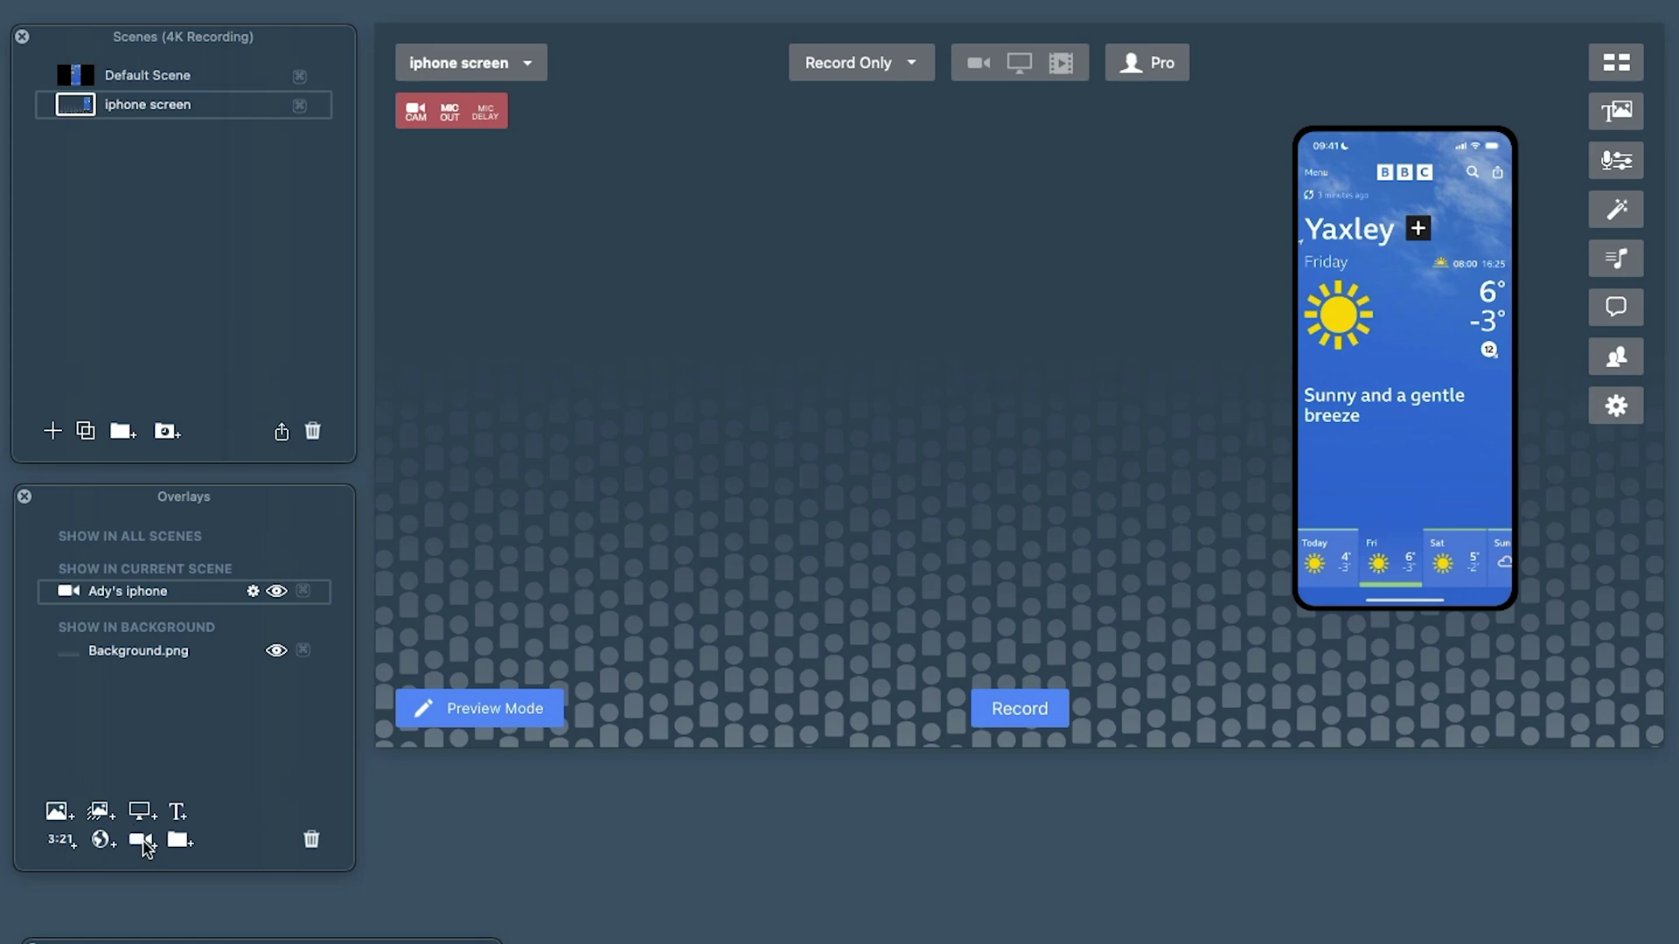
- Add a large Cam Link 4K camera overlay beside the phone and make its border white
click(144, 846)
drag(832, 525, 865, 382)
click(410, 381)
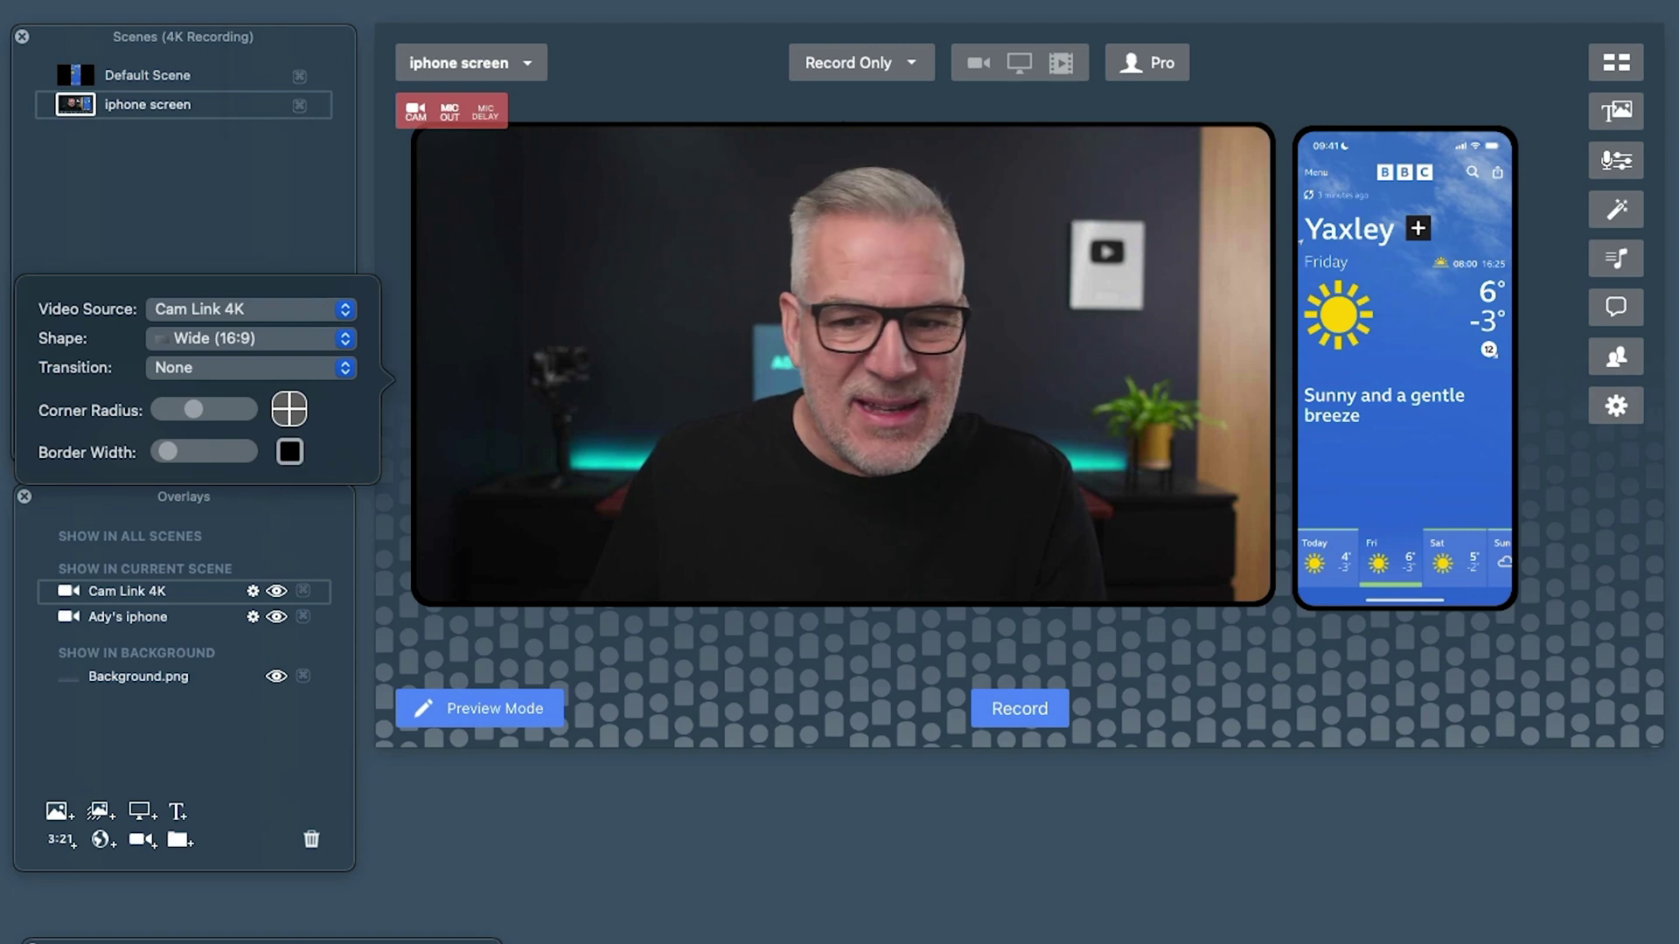
click(289, 451)
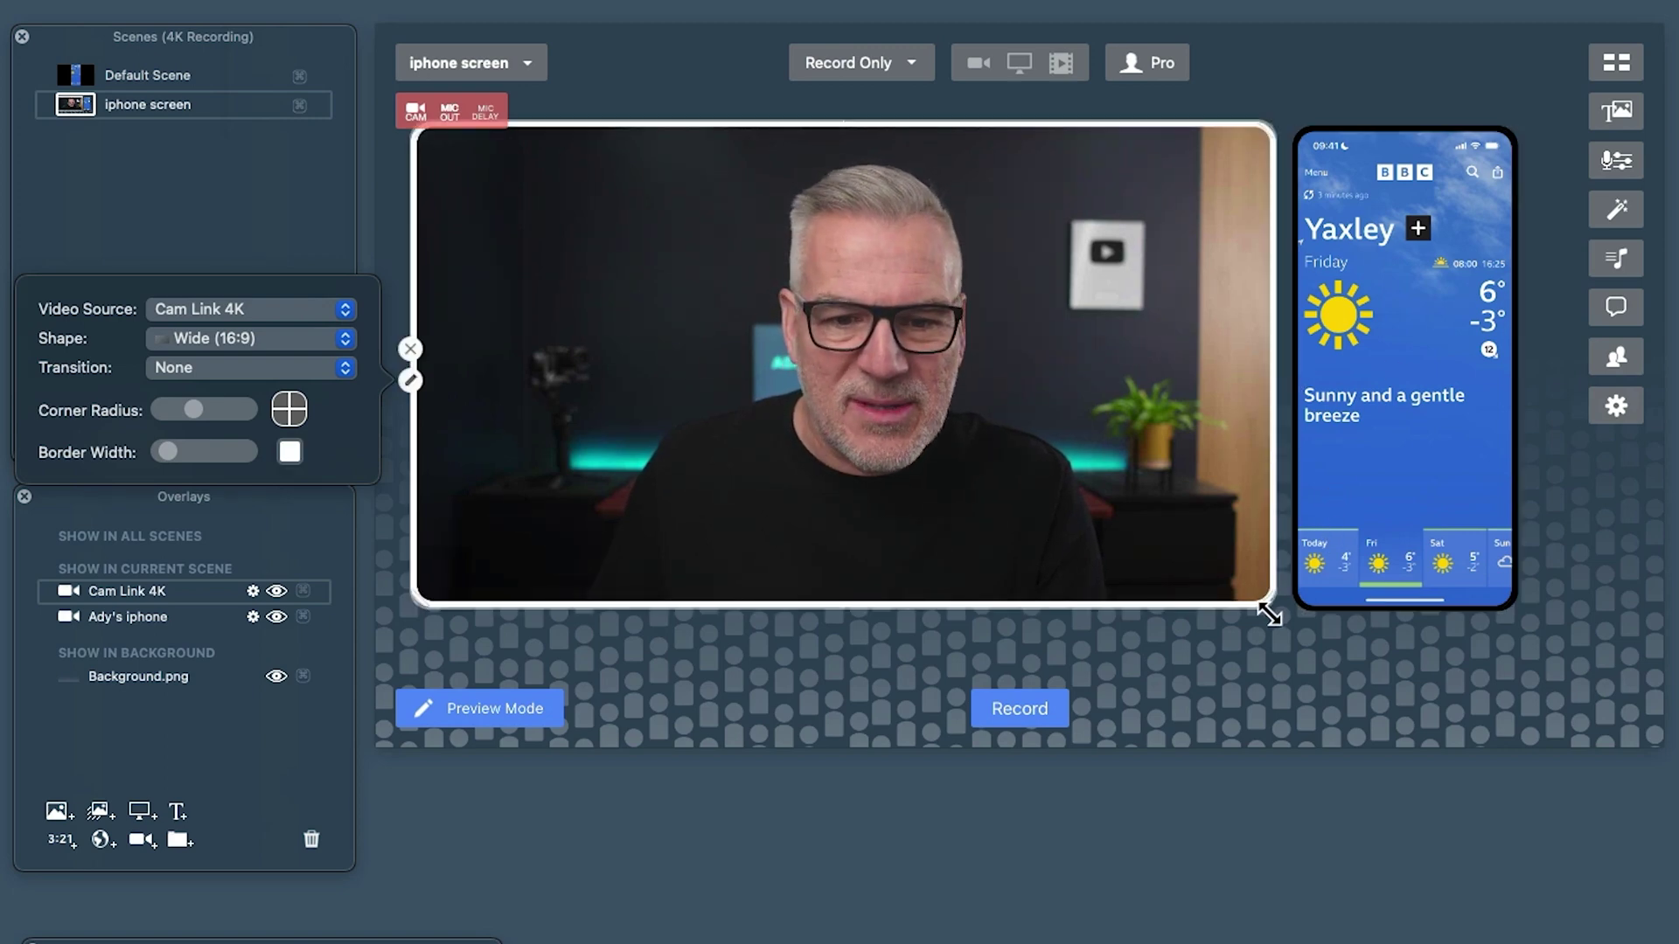
drag(1268, 610, 1185, 556)
- Set the Cam Link 4K overlay's shape to Custom and resize it to fill nearly the full canvas height
click(411, 355)
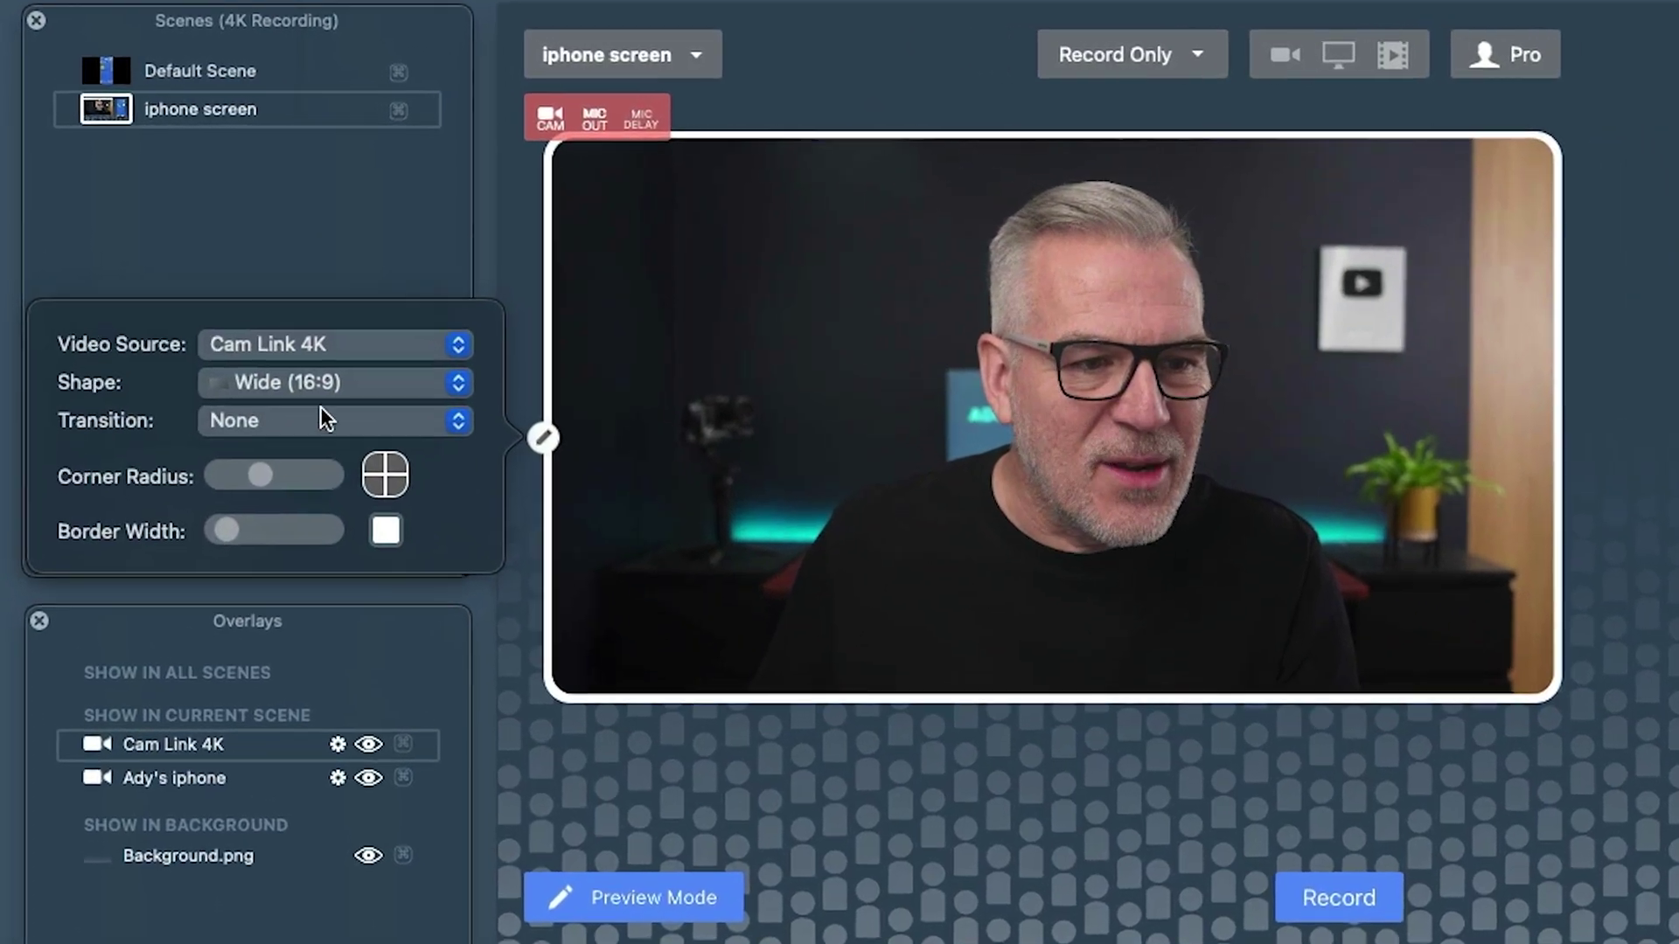
click(324, 382)
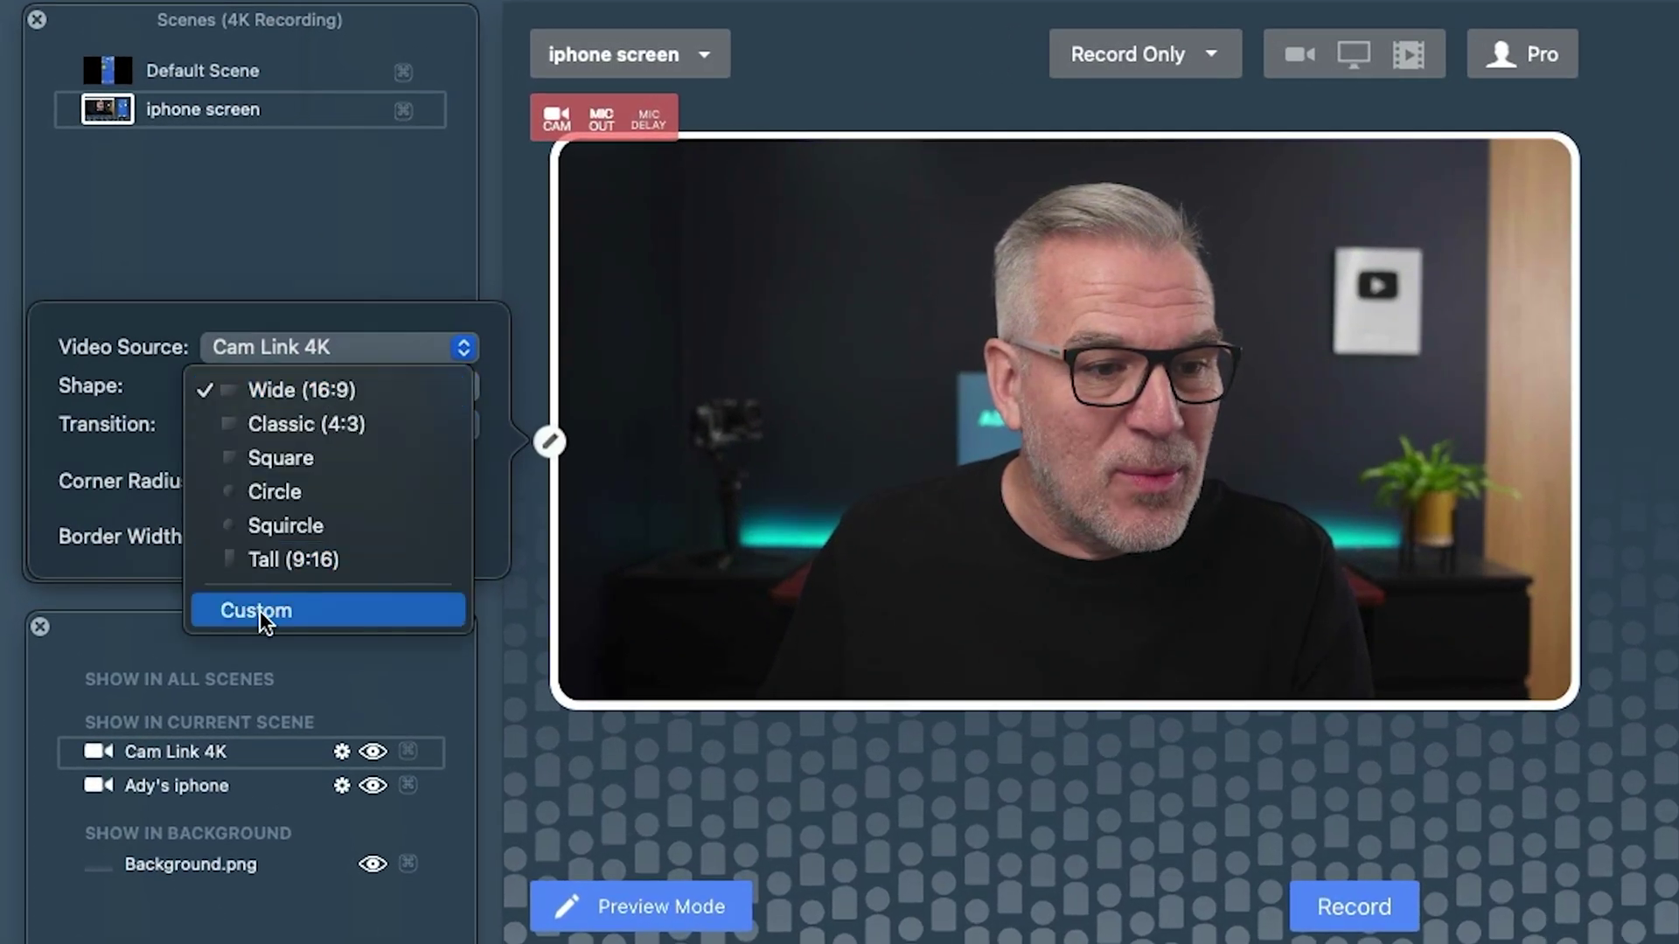
click(260, 607)
drag(1566, 705, 1617, 909)
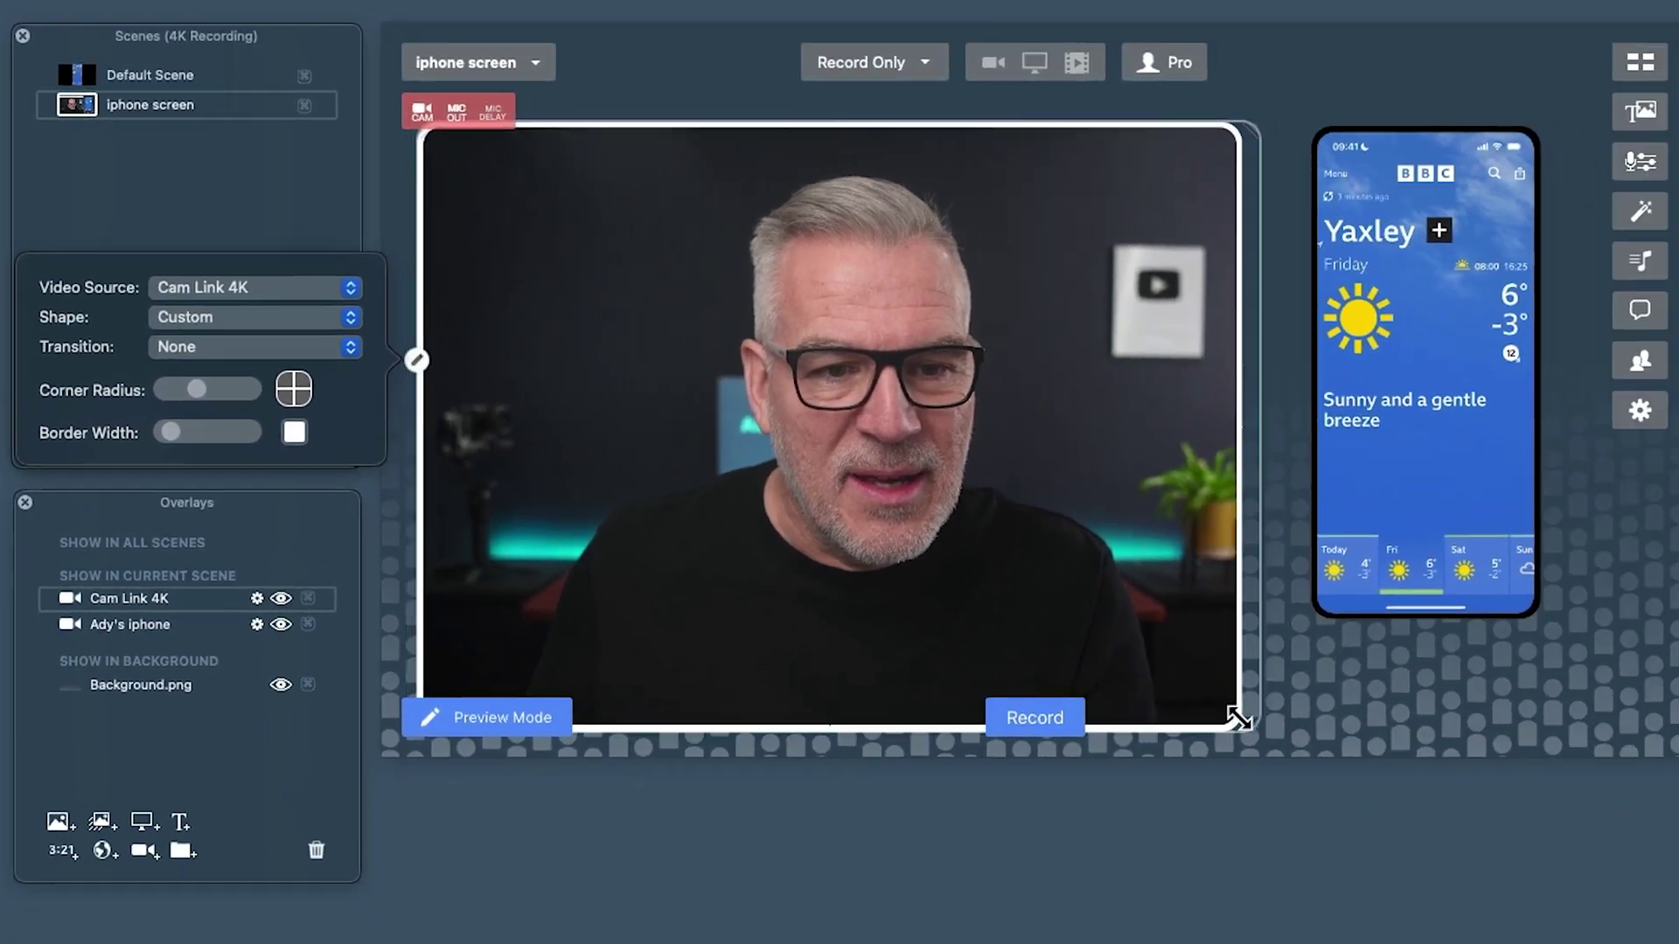
drag(1064, 562, 1013, 461)
drag(1221, 612, 1248, 723)
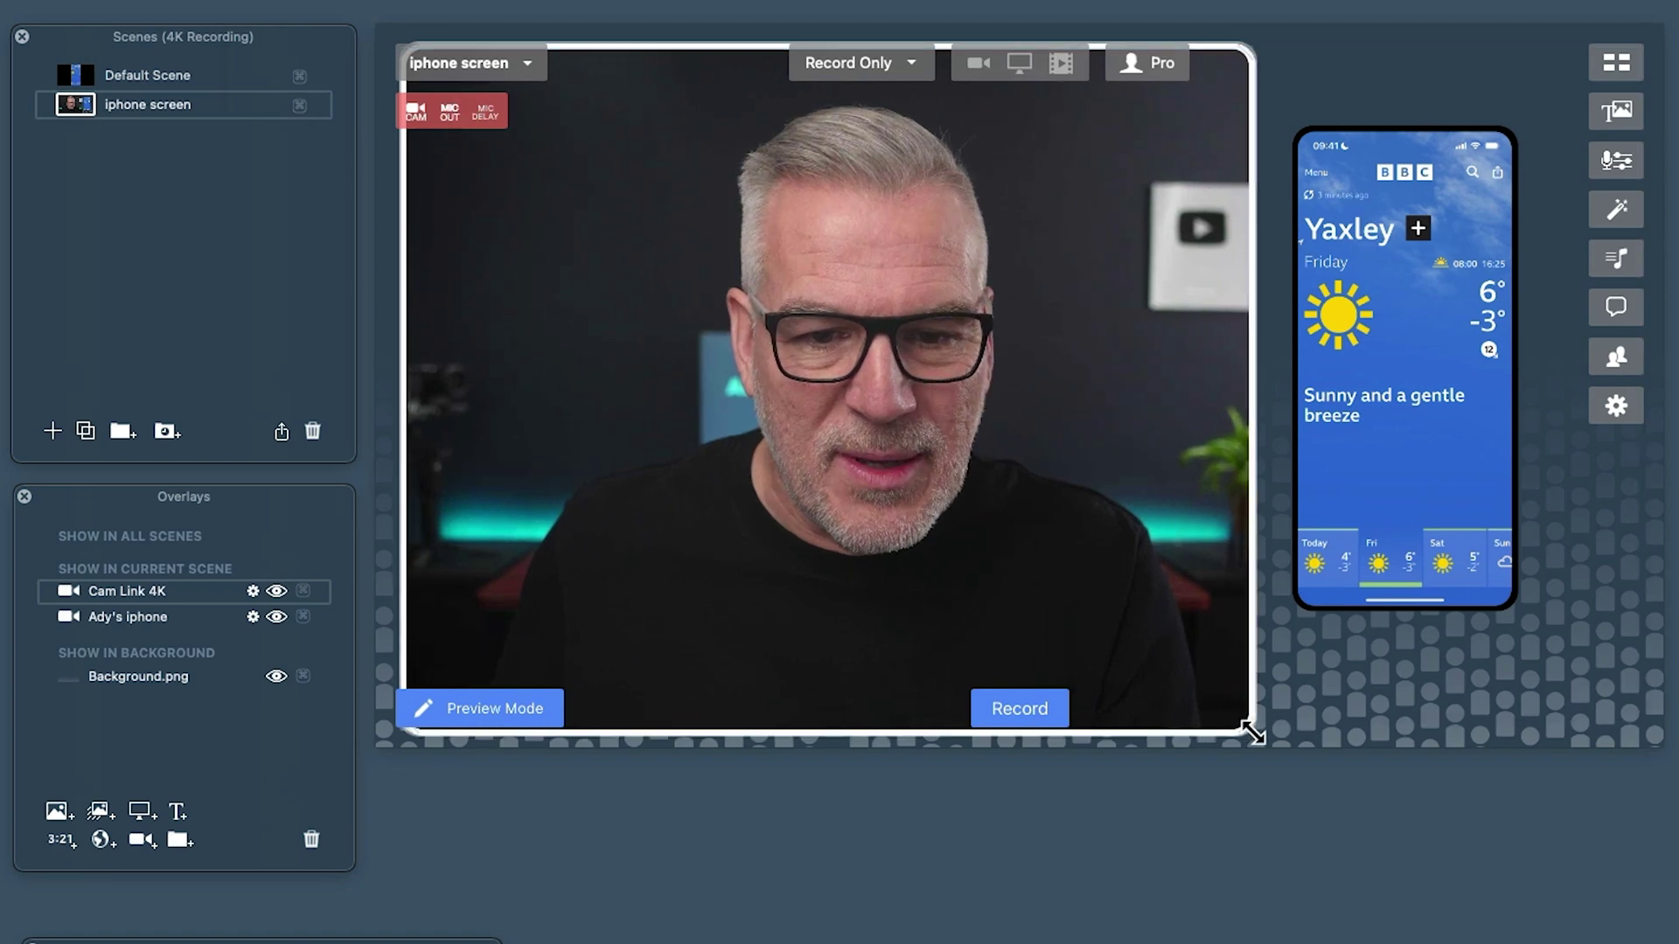
- Enlarge the iPhone overlay at the canvas's right edge to the camera overlay's height, and widen the camera overlay to reach it
drag(1409, 453, 1530, 377)
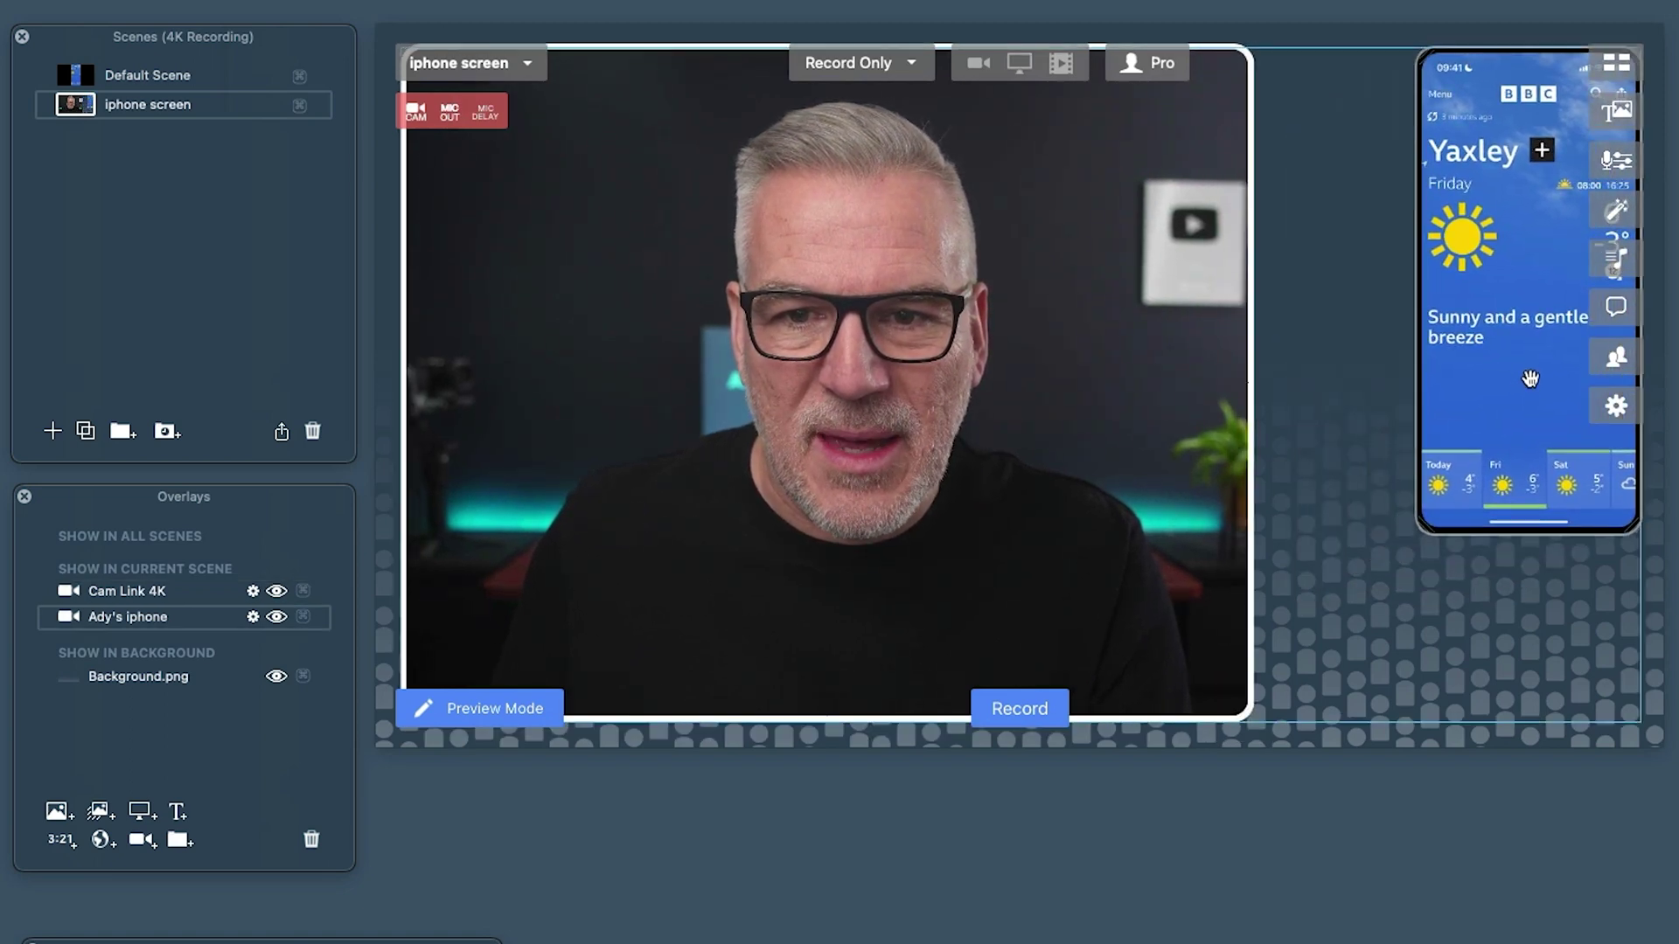
drag(1419, 530, 1325, 721)
drag(1443, 528, 1452, 522)
drag(1245, 697, 1322, 706)
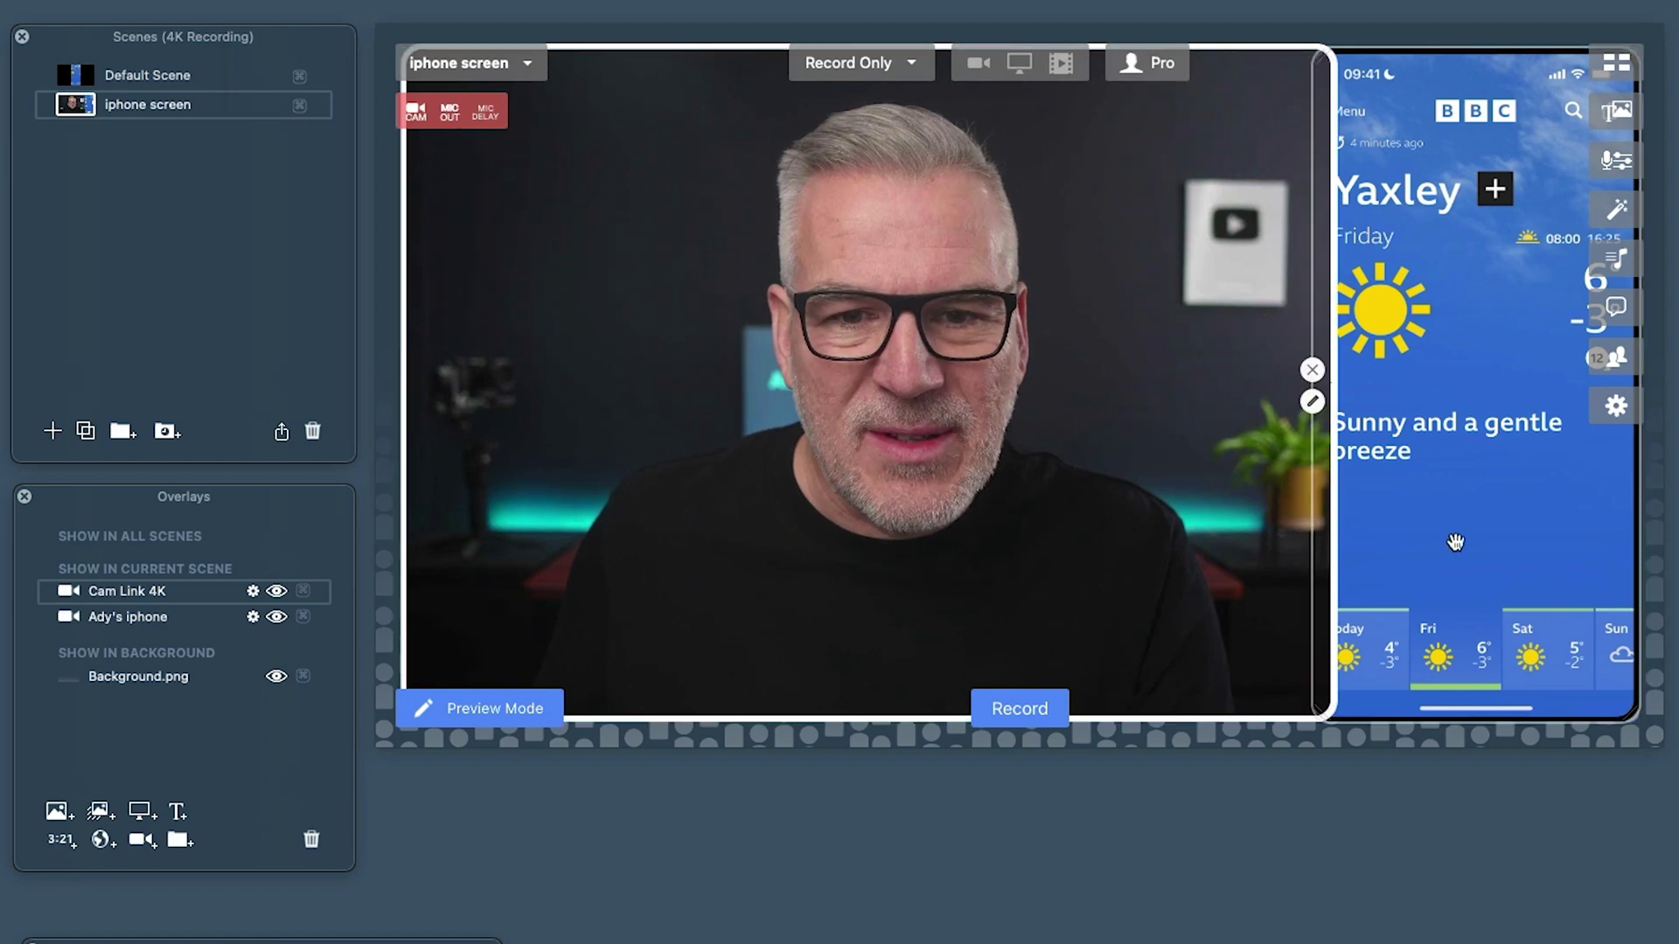
- Bring the iPhone overlay in front of the Cam Link 4K overlay and shrink it slightly
right_click(1457, 539)
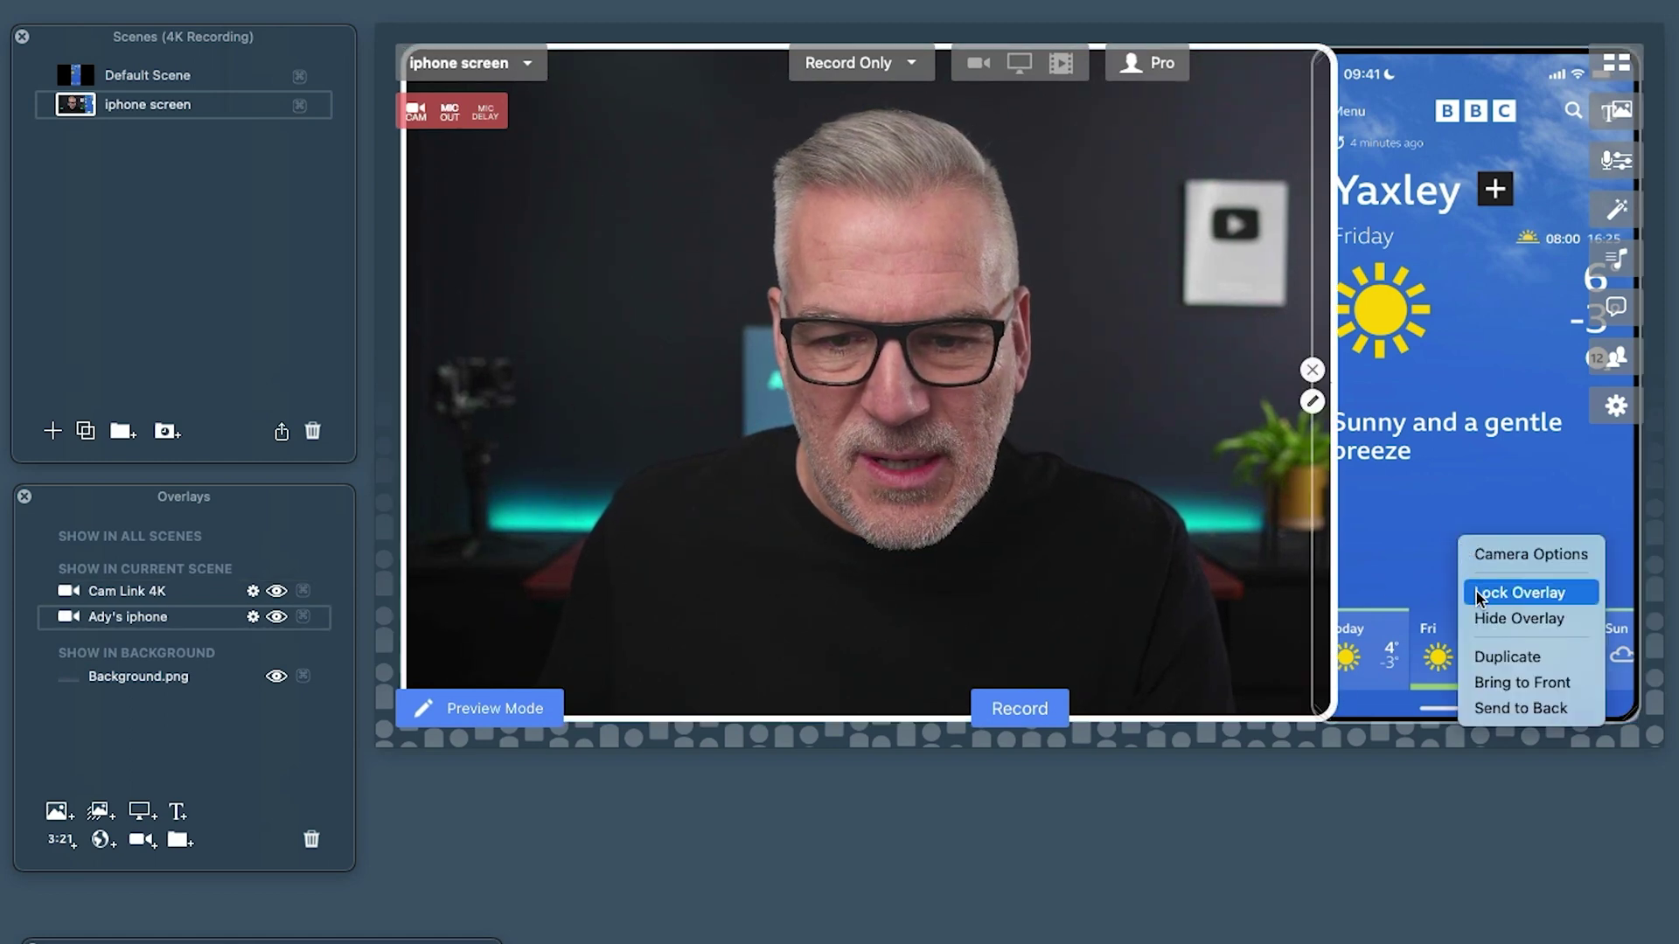
click(1501, 692)
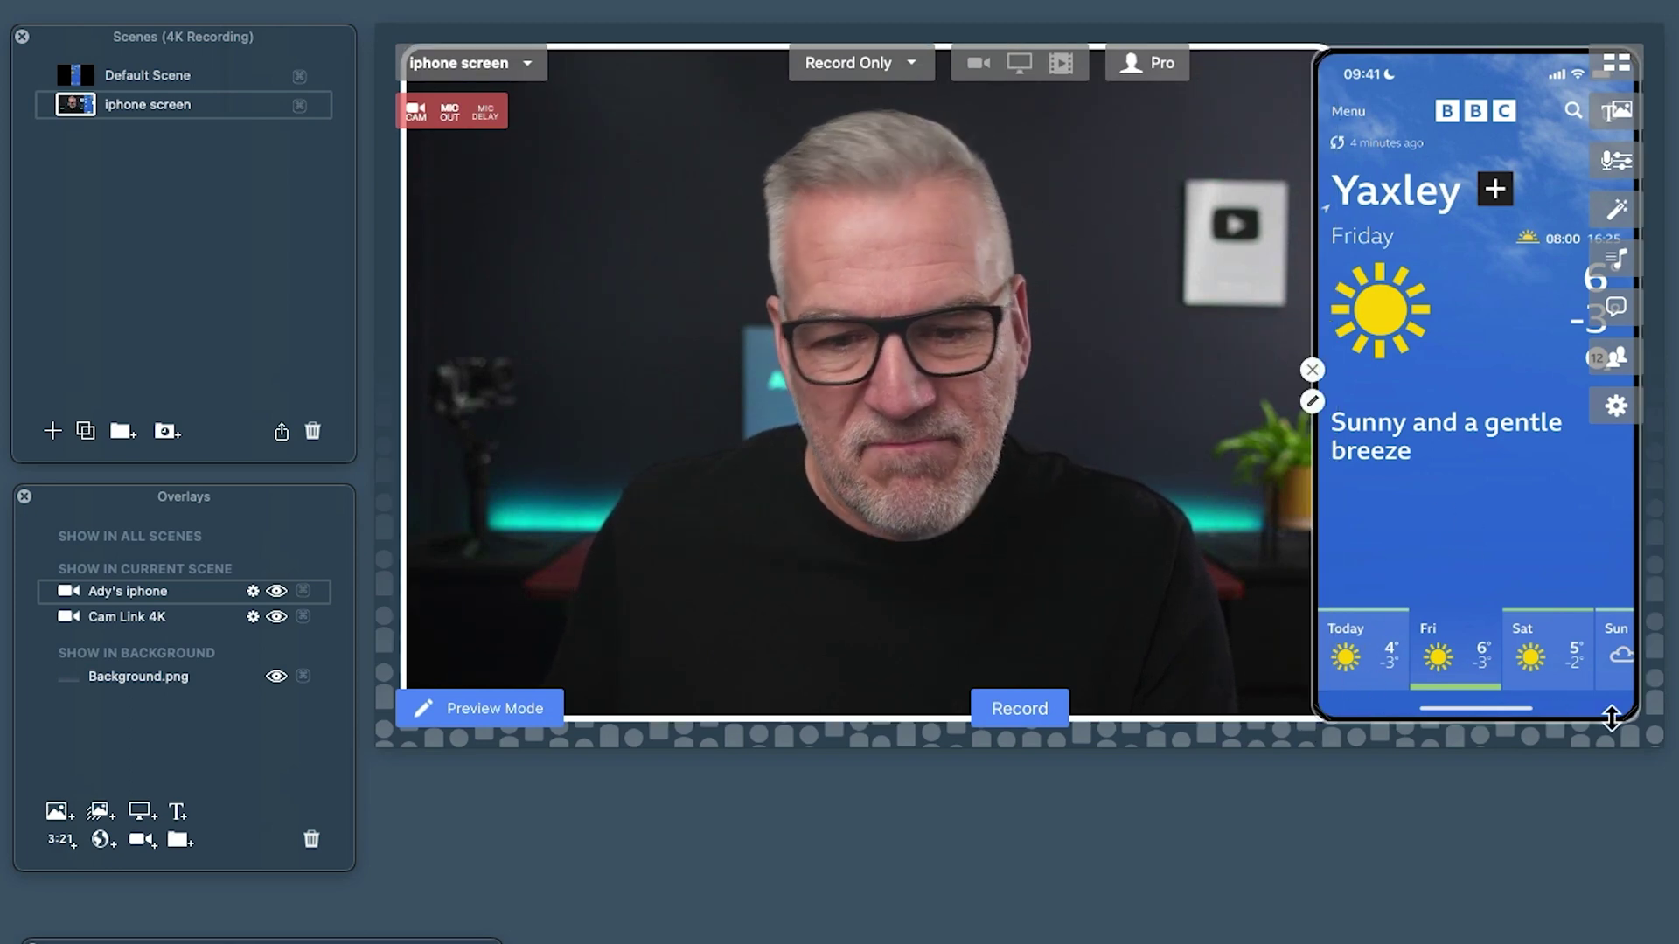
drag(1630, 713, 1603, 678)
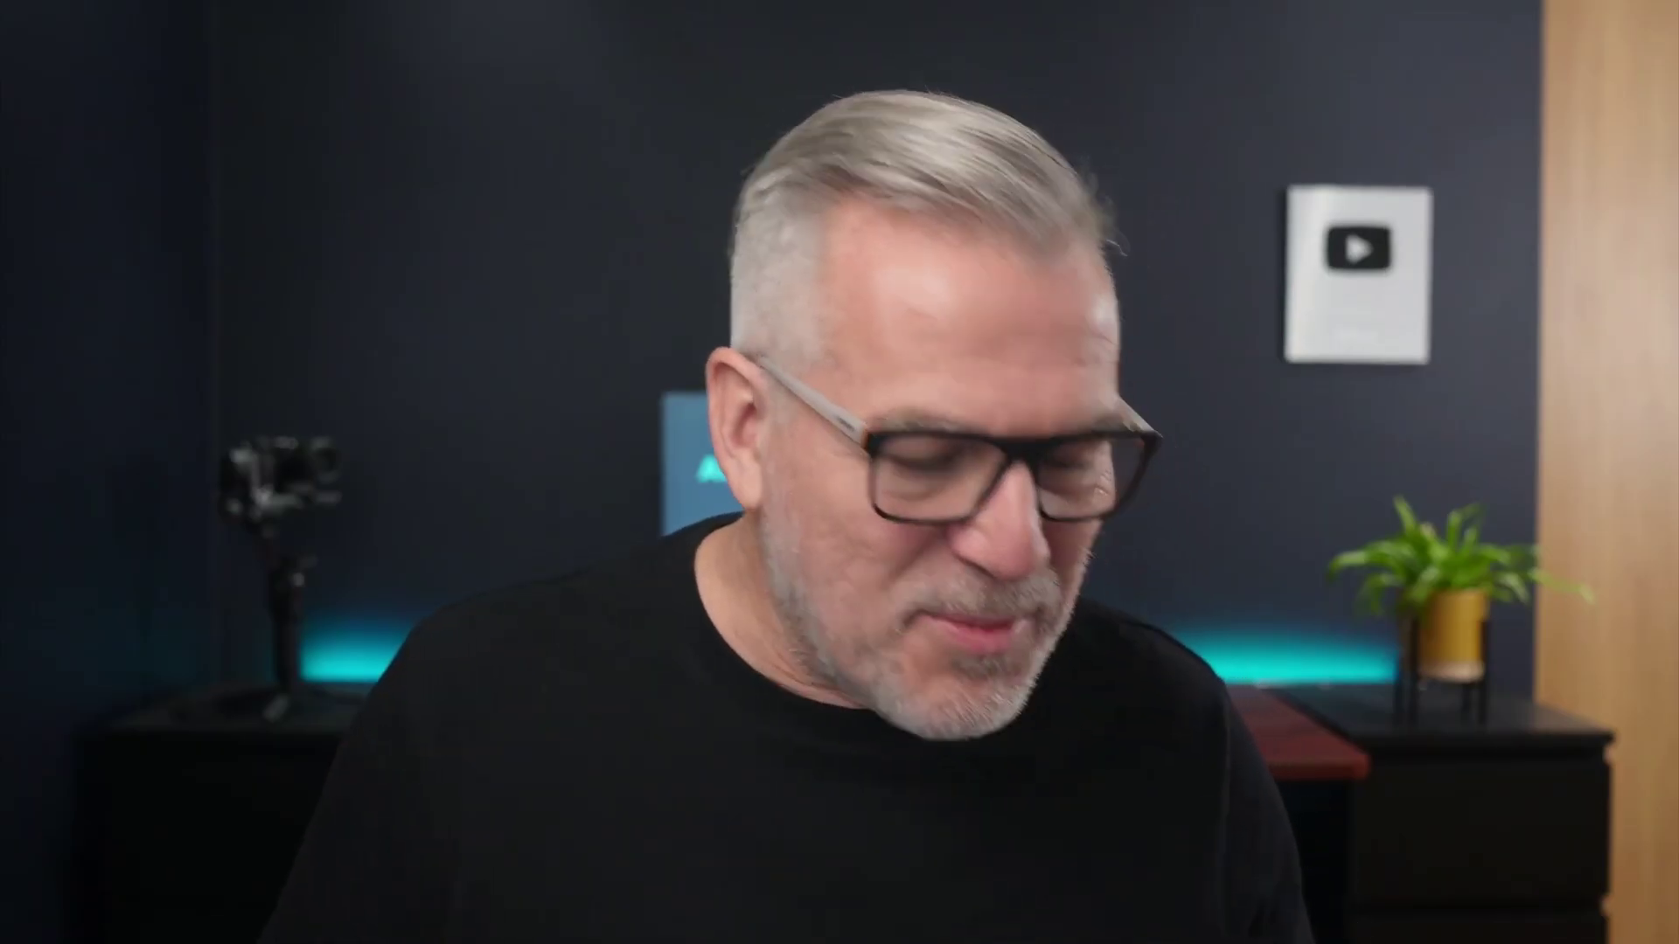
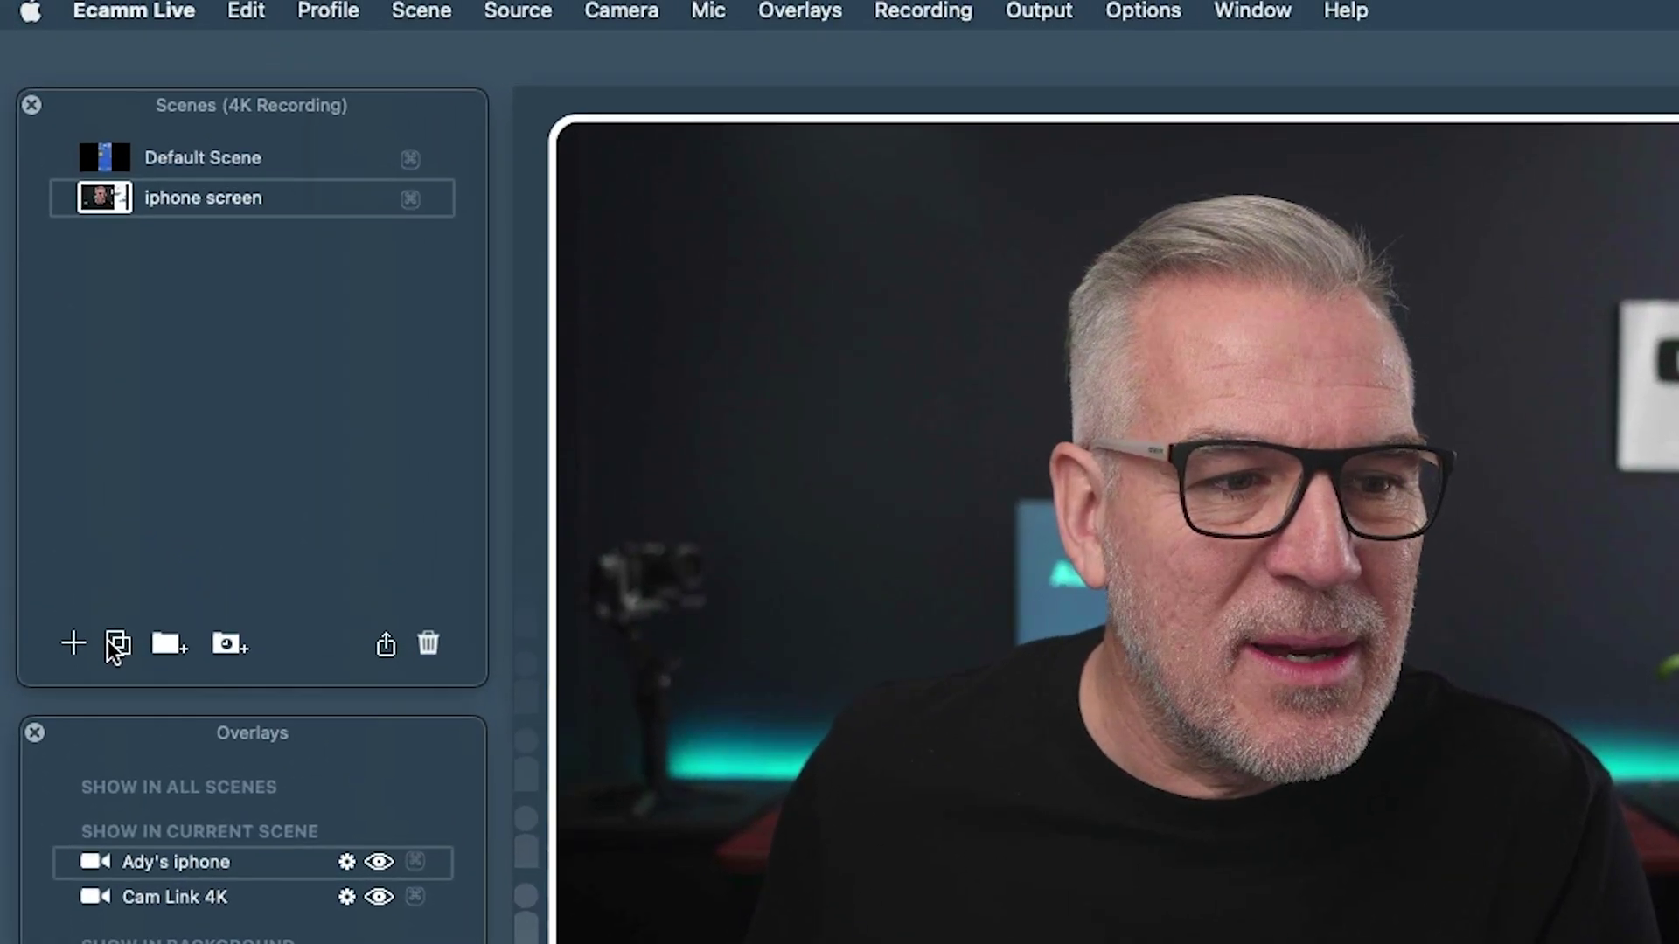
- Duplicate the iphone screen scene as a new scene named "iPad screen"
click(108, 641)
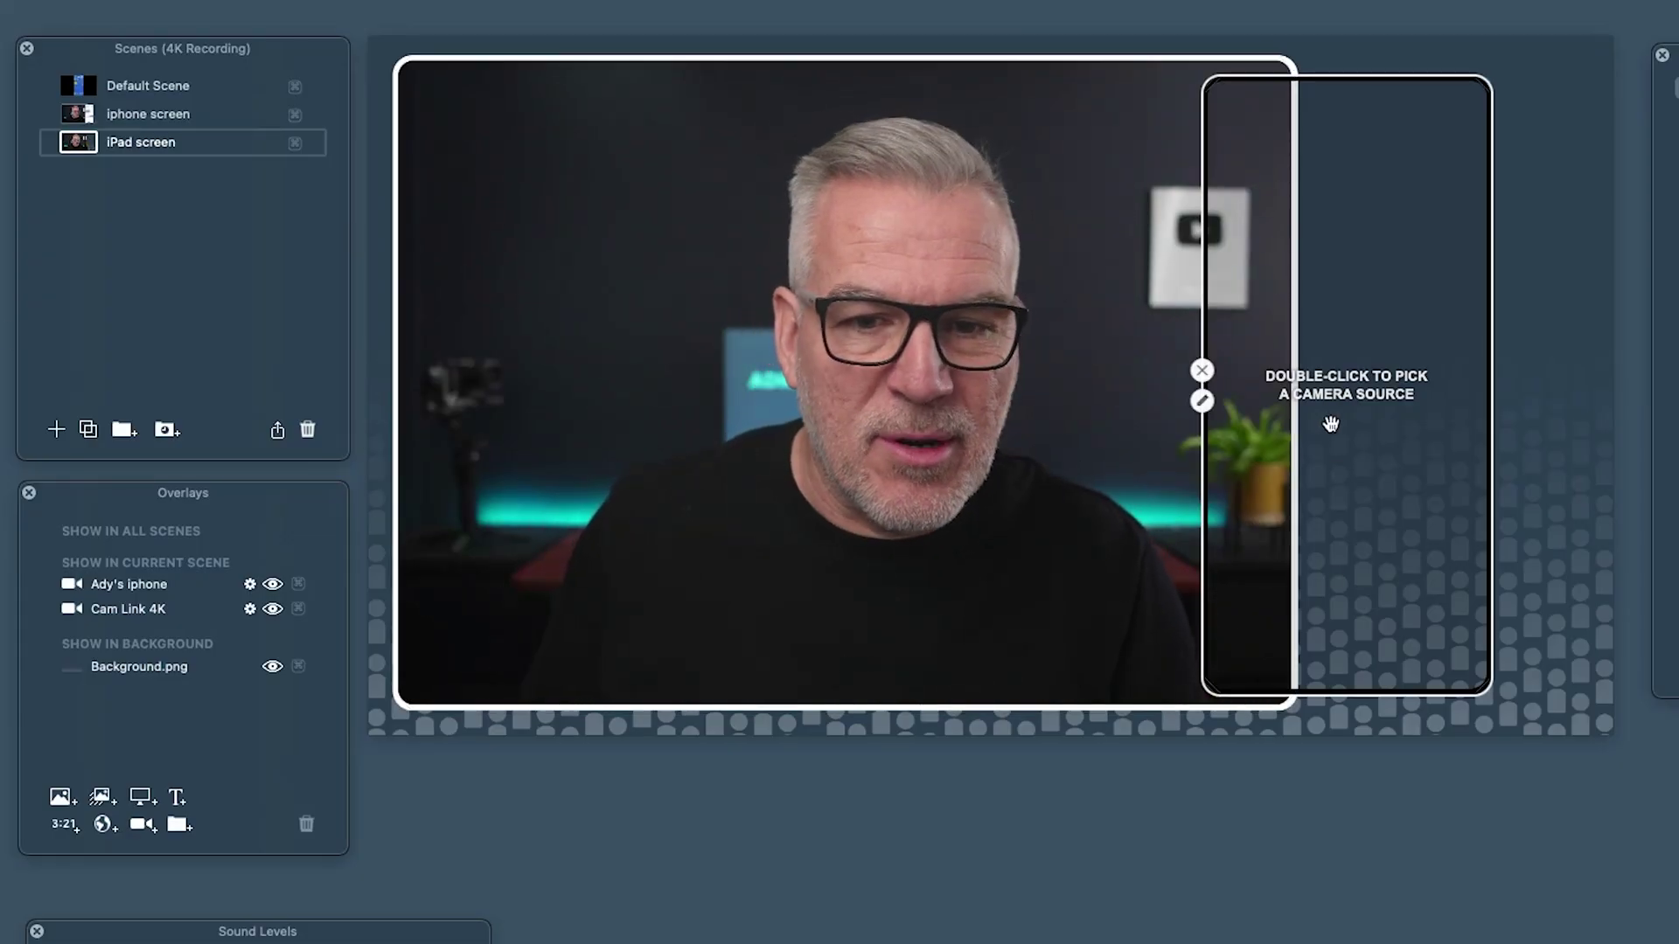
- Activate the second iPad source, assign it to the phone-shaped overlay in the iPad screen scene, and widen the overlay to show the whole portrait screen
click(1204, 402)
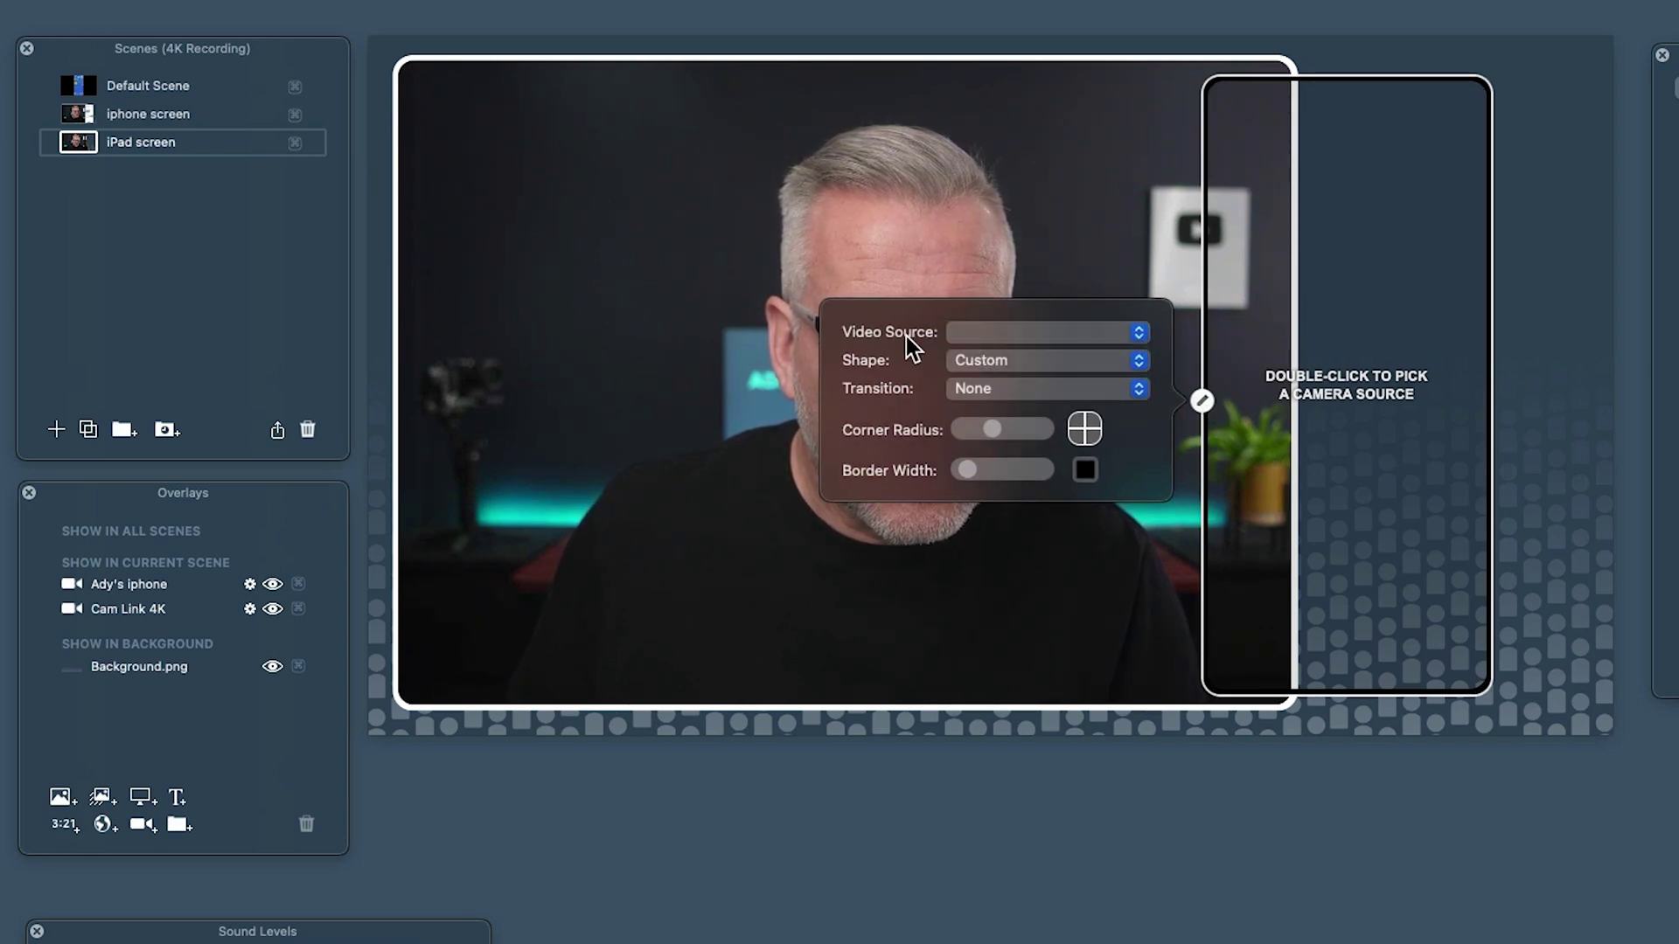
click(444, 12)
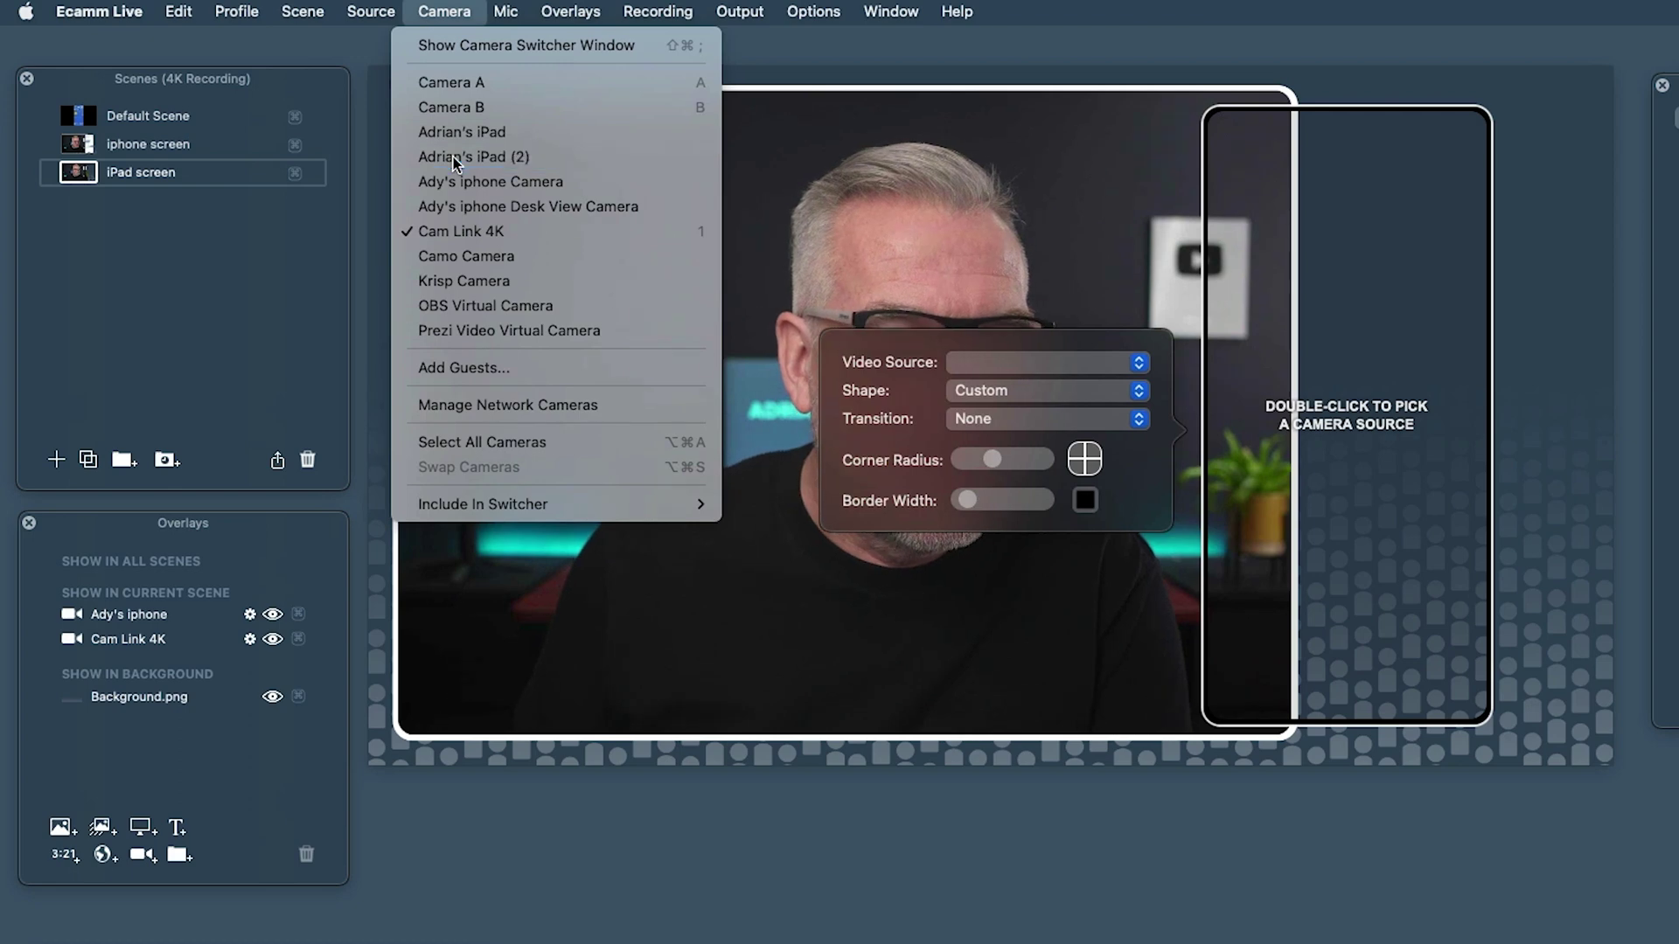
click(454, 157)
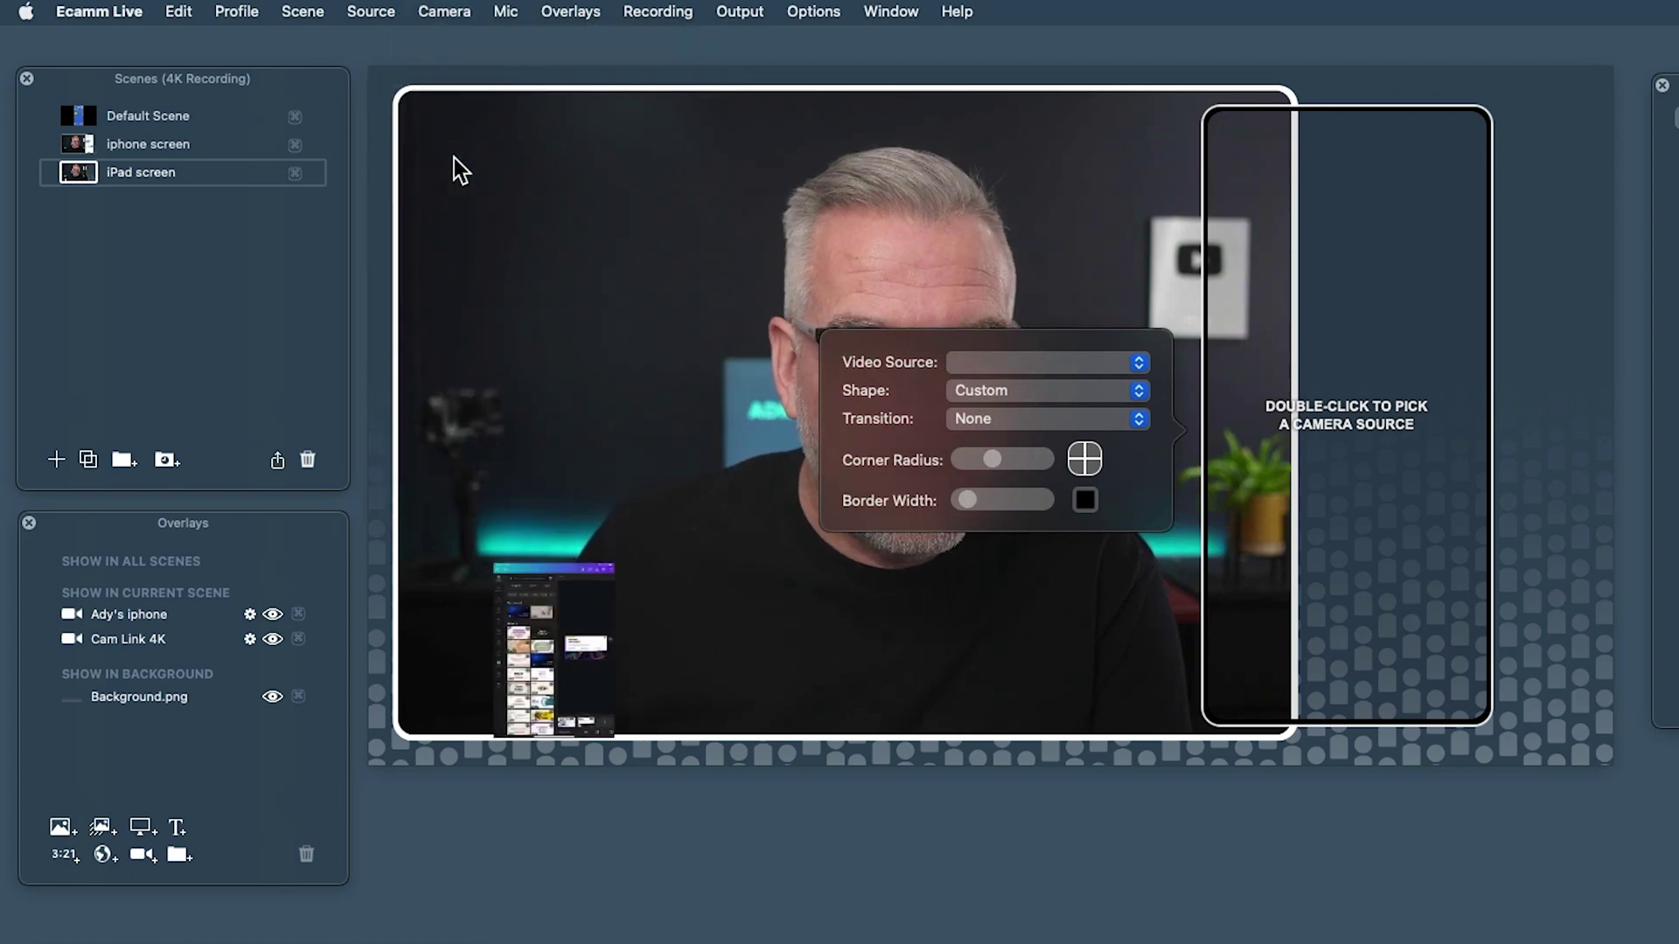
click(1122, 411)
mouse_move(1231, 404)
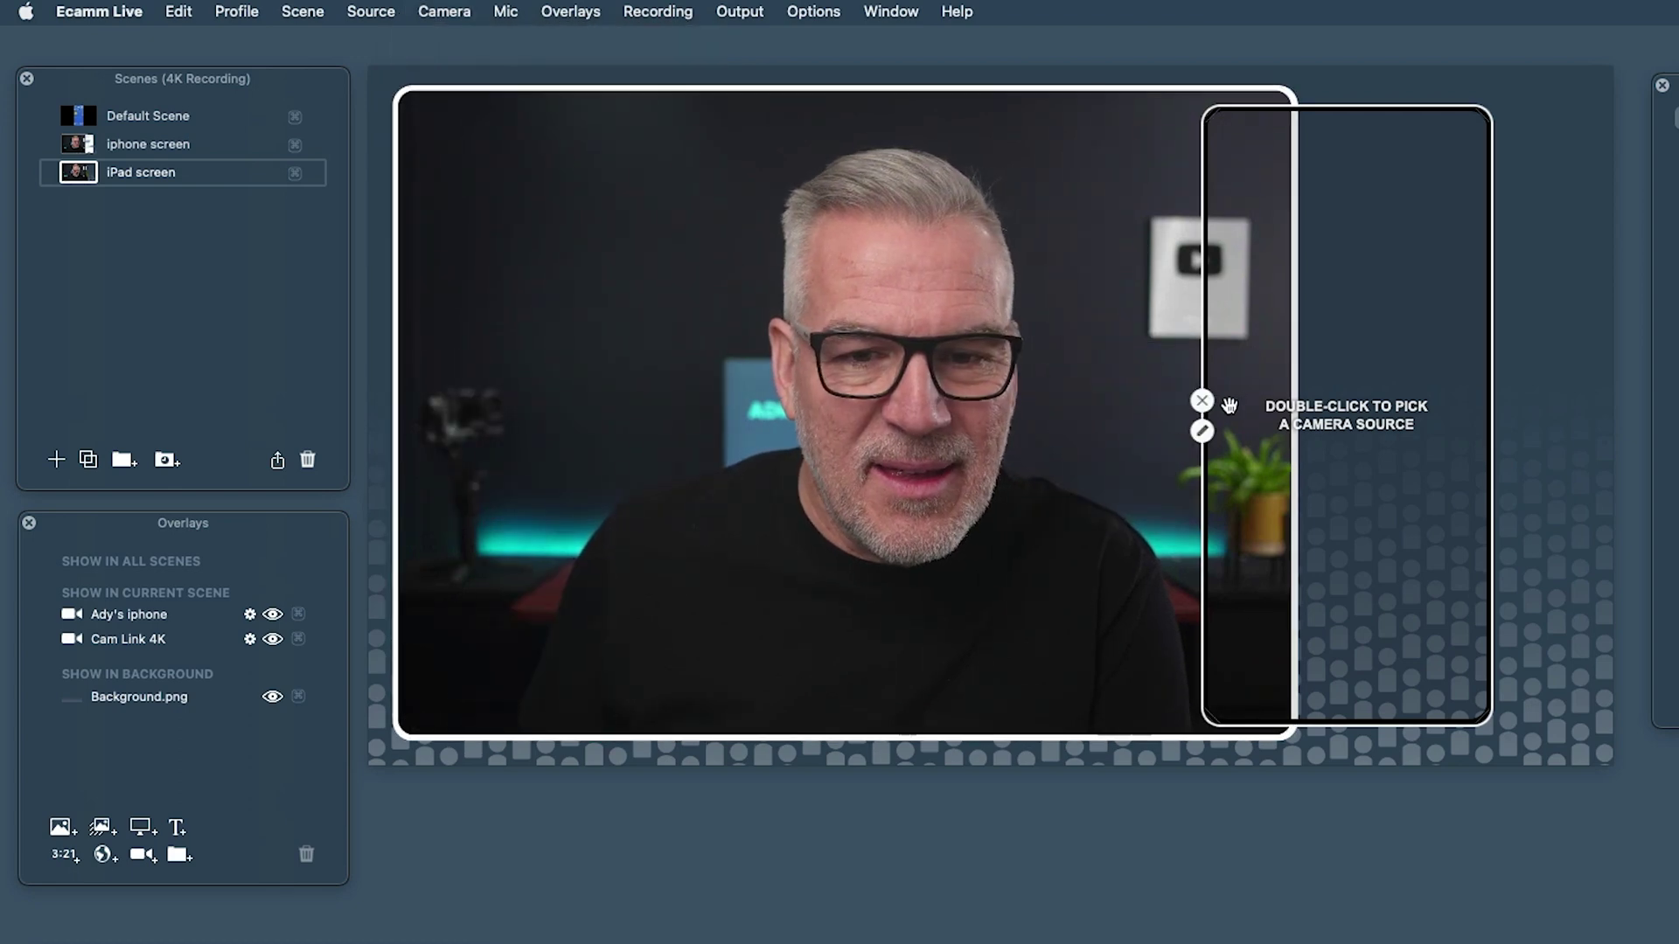
click(1200, 431)
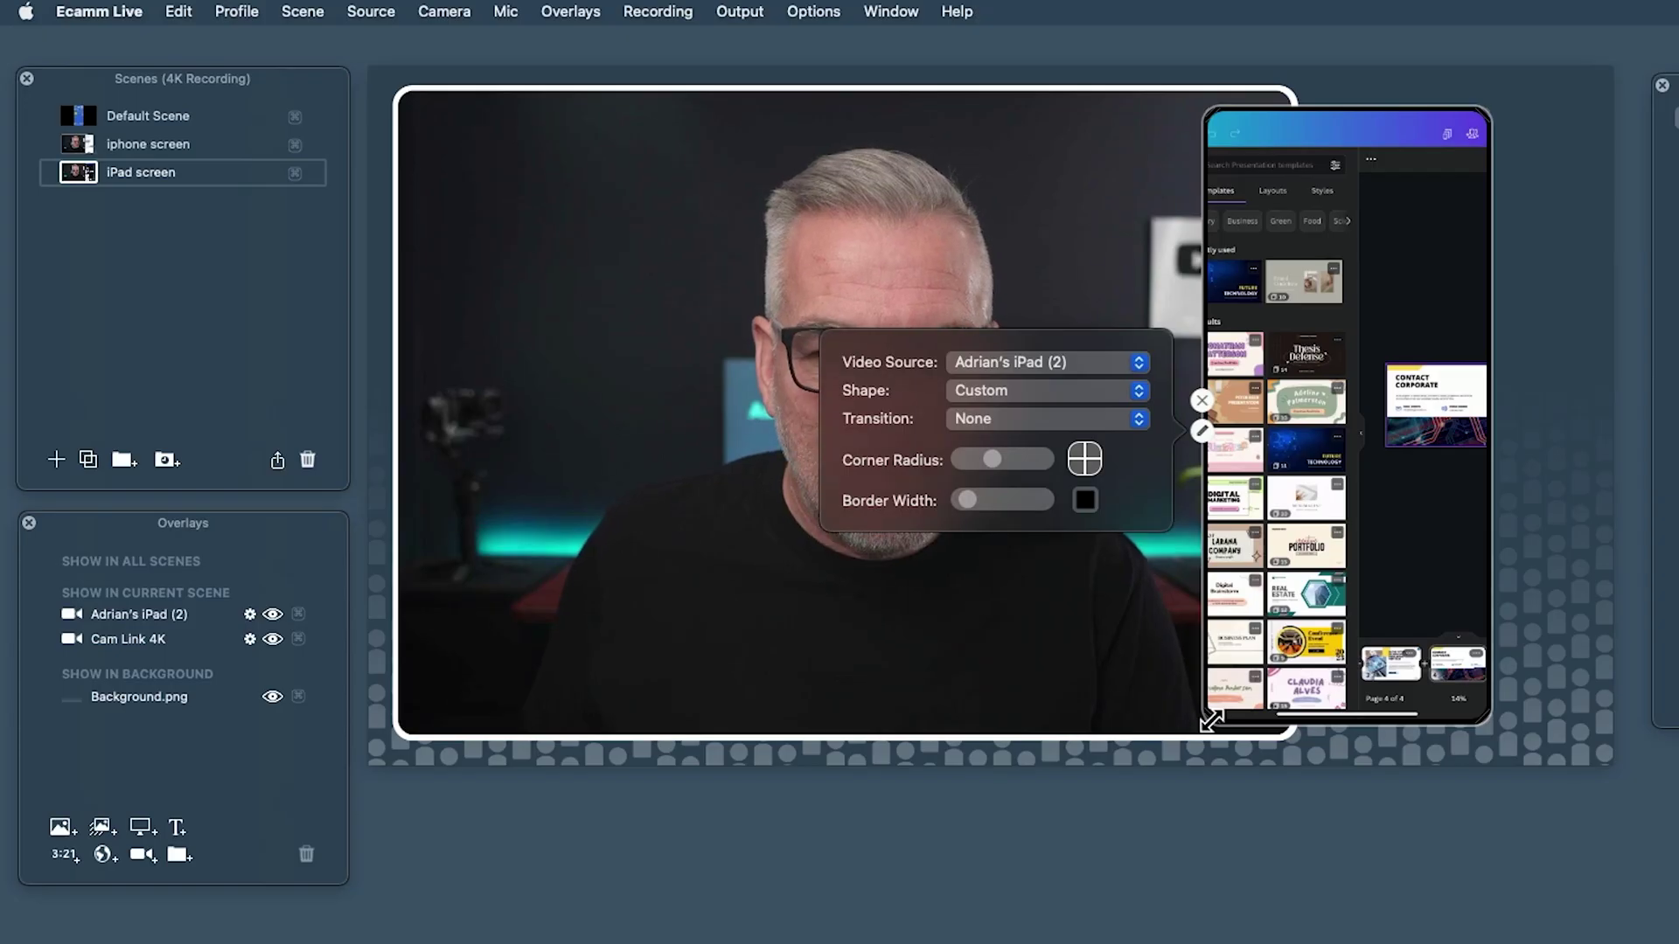
drag(1199, 712, 1083, 709)
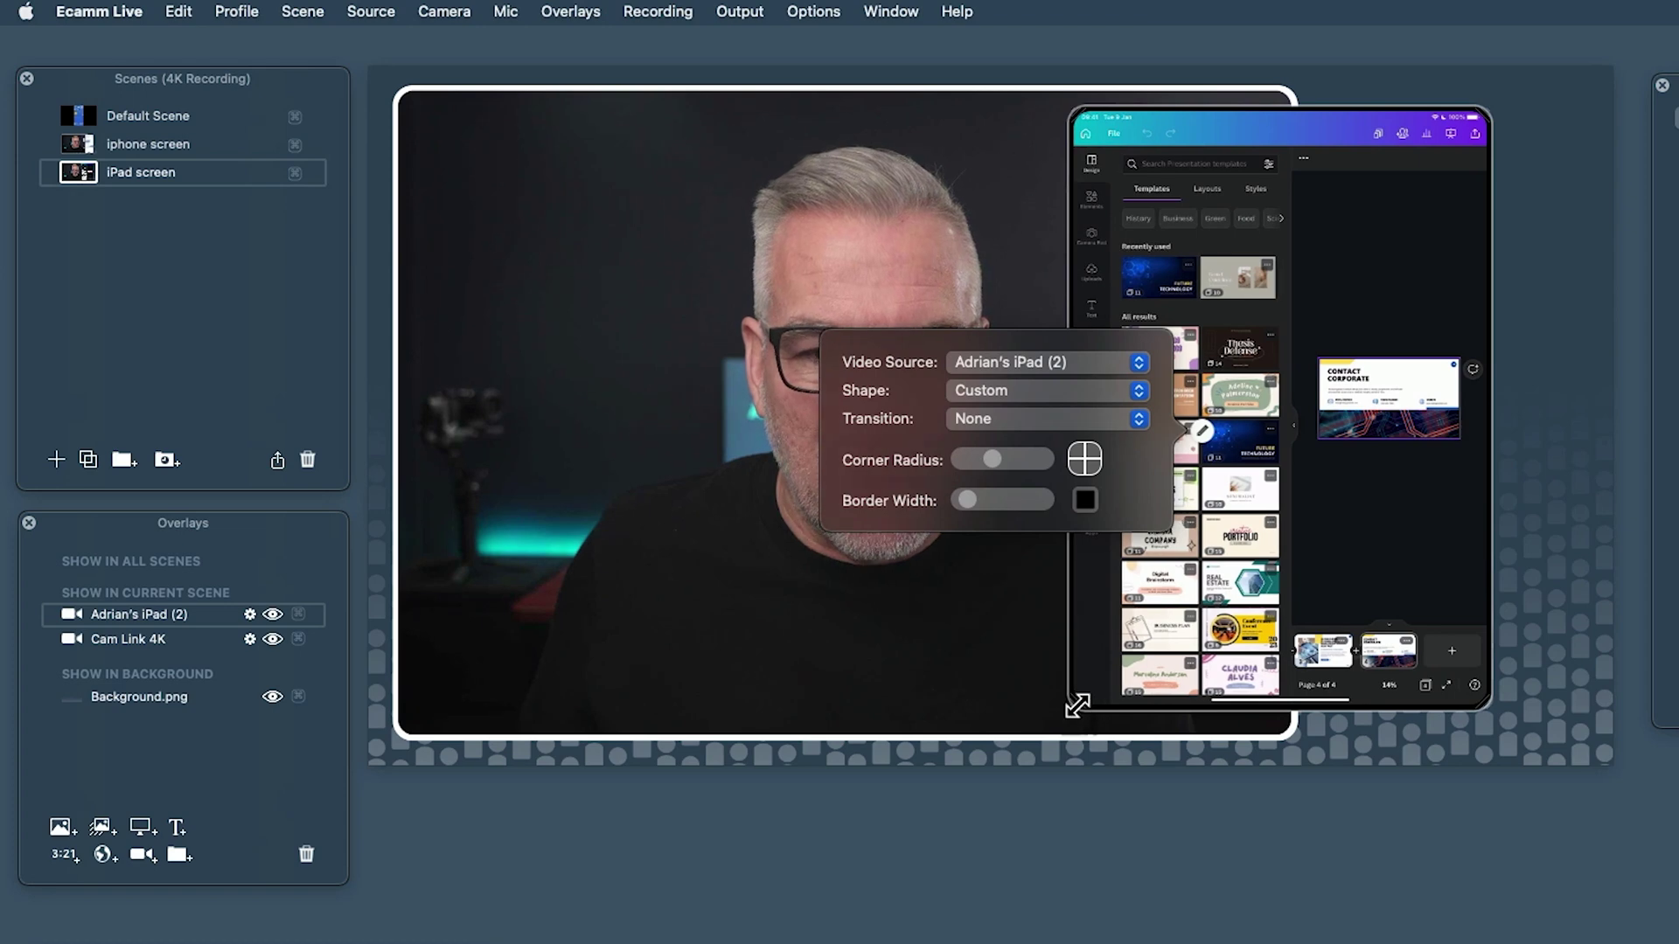
mouse_move(1343, 491)
mouse_down()
mouse_move(1394, 498)
mouse_move(1358, 500)
mouse_up()
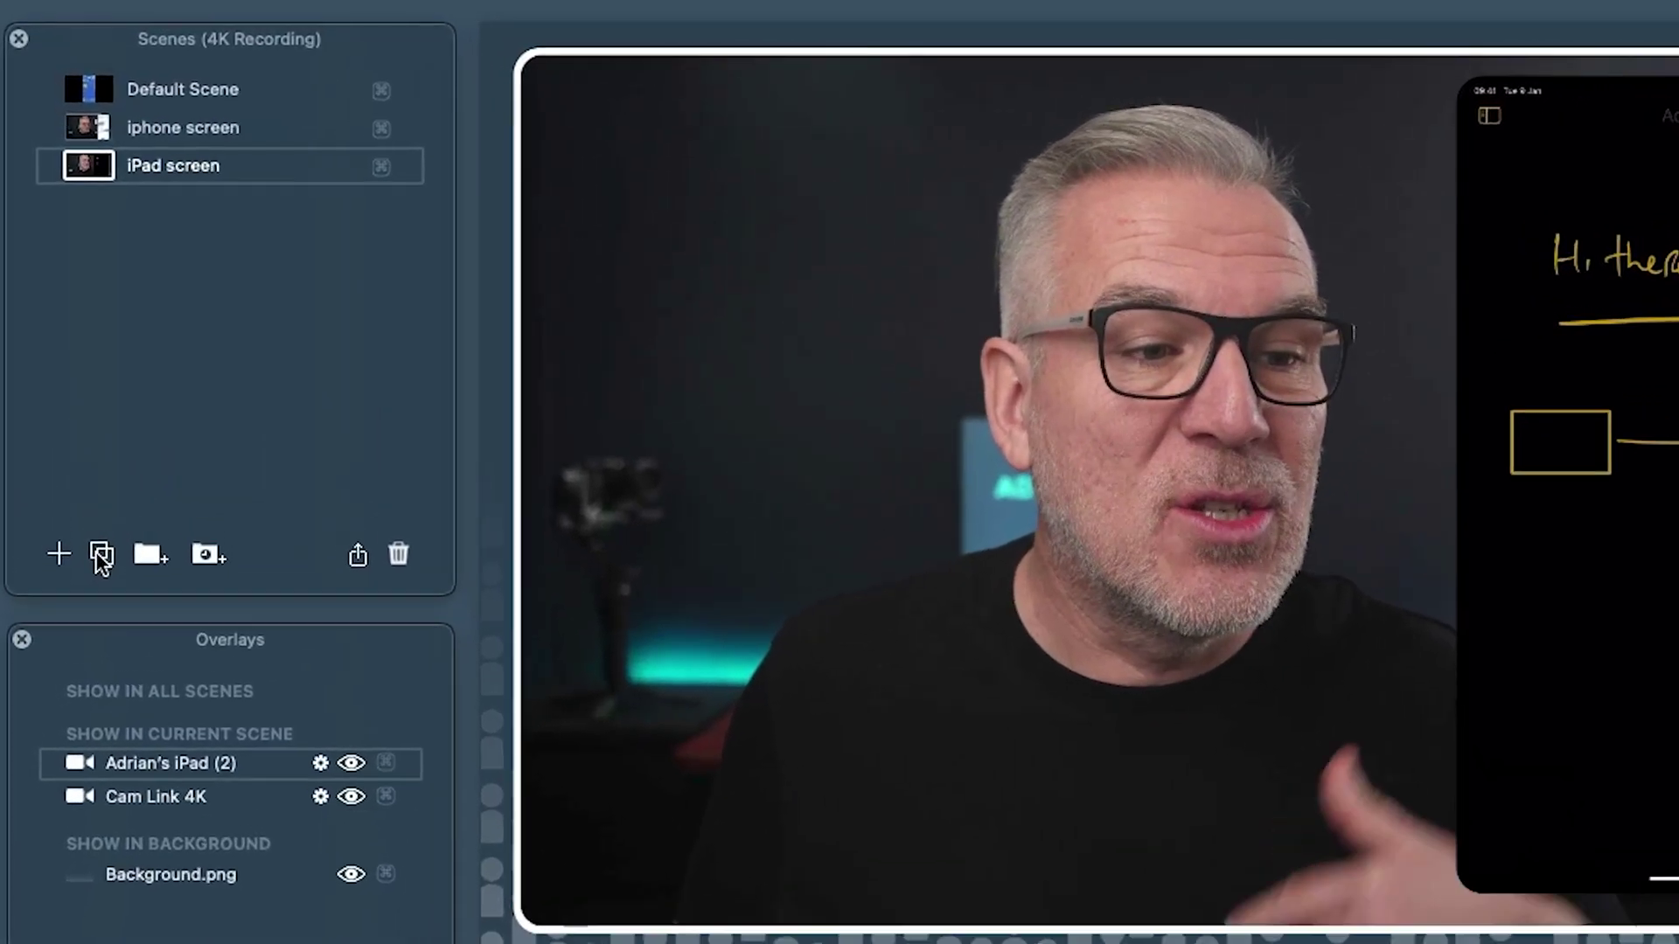
- Duplicate the iPad screen scene and name the copy "iPad writing"
click(85, 460)
drag(213, 220, 116, 223)
key(BackSpace)
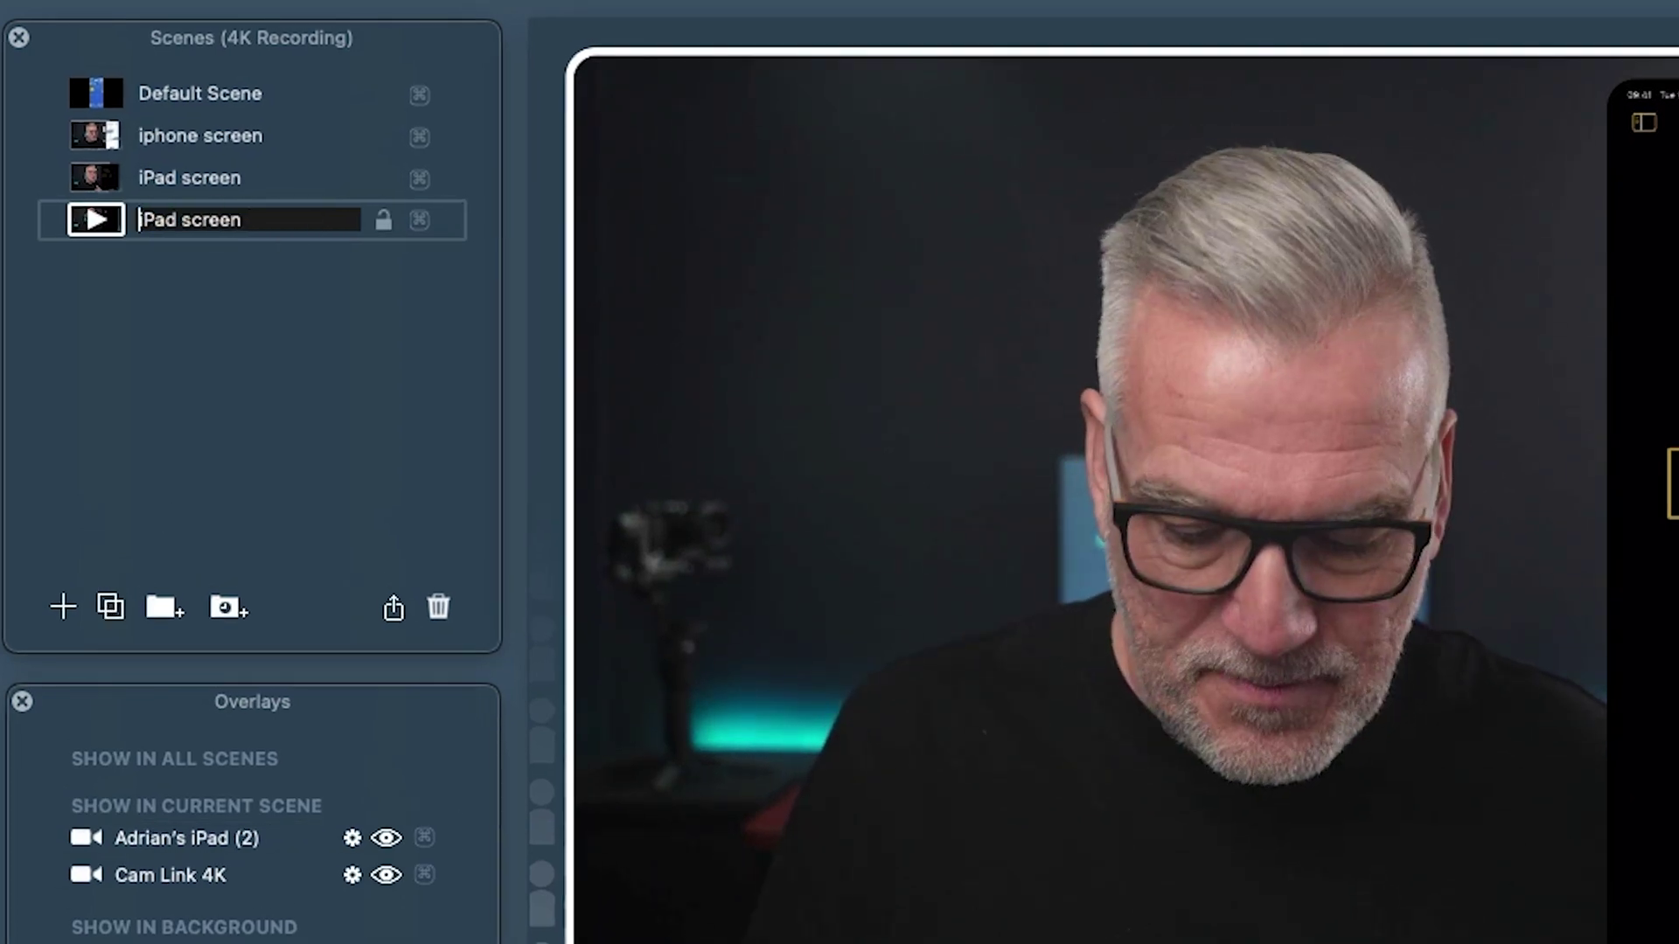
drag(246, 219, 187, 218)
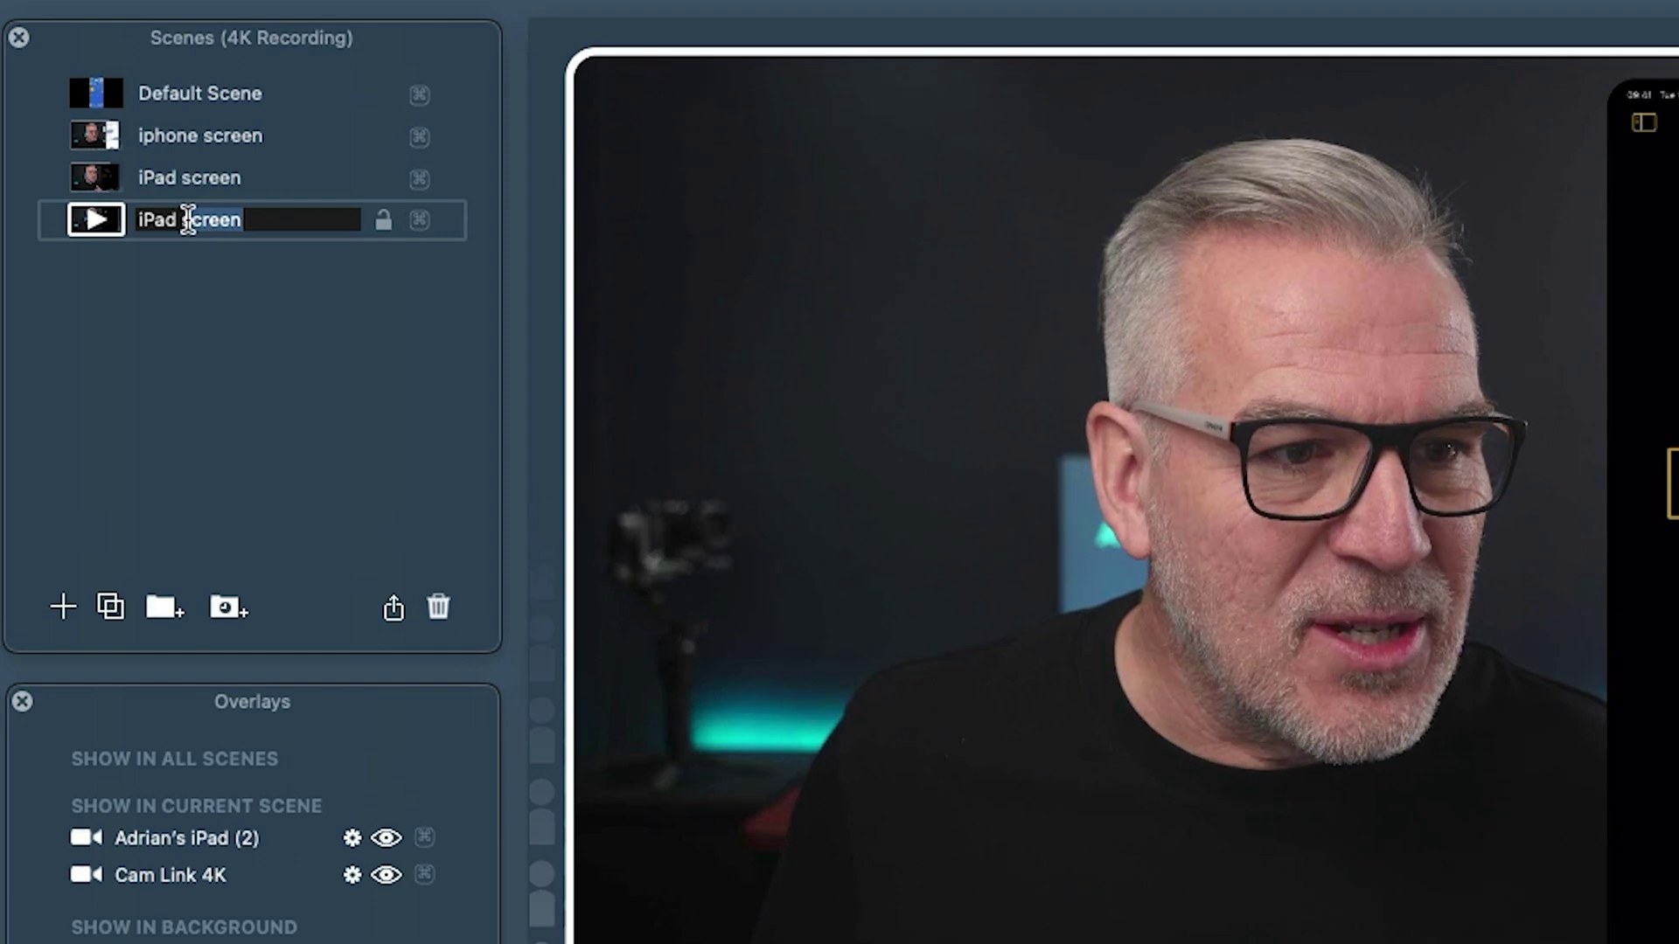
text(writing)
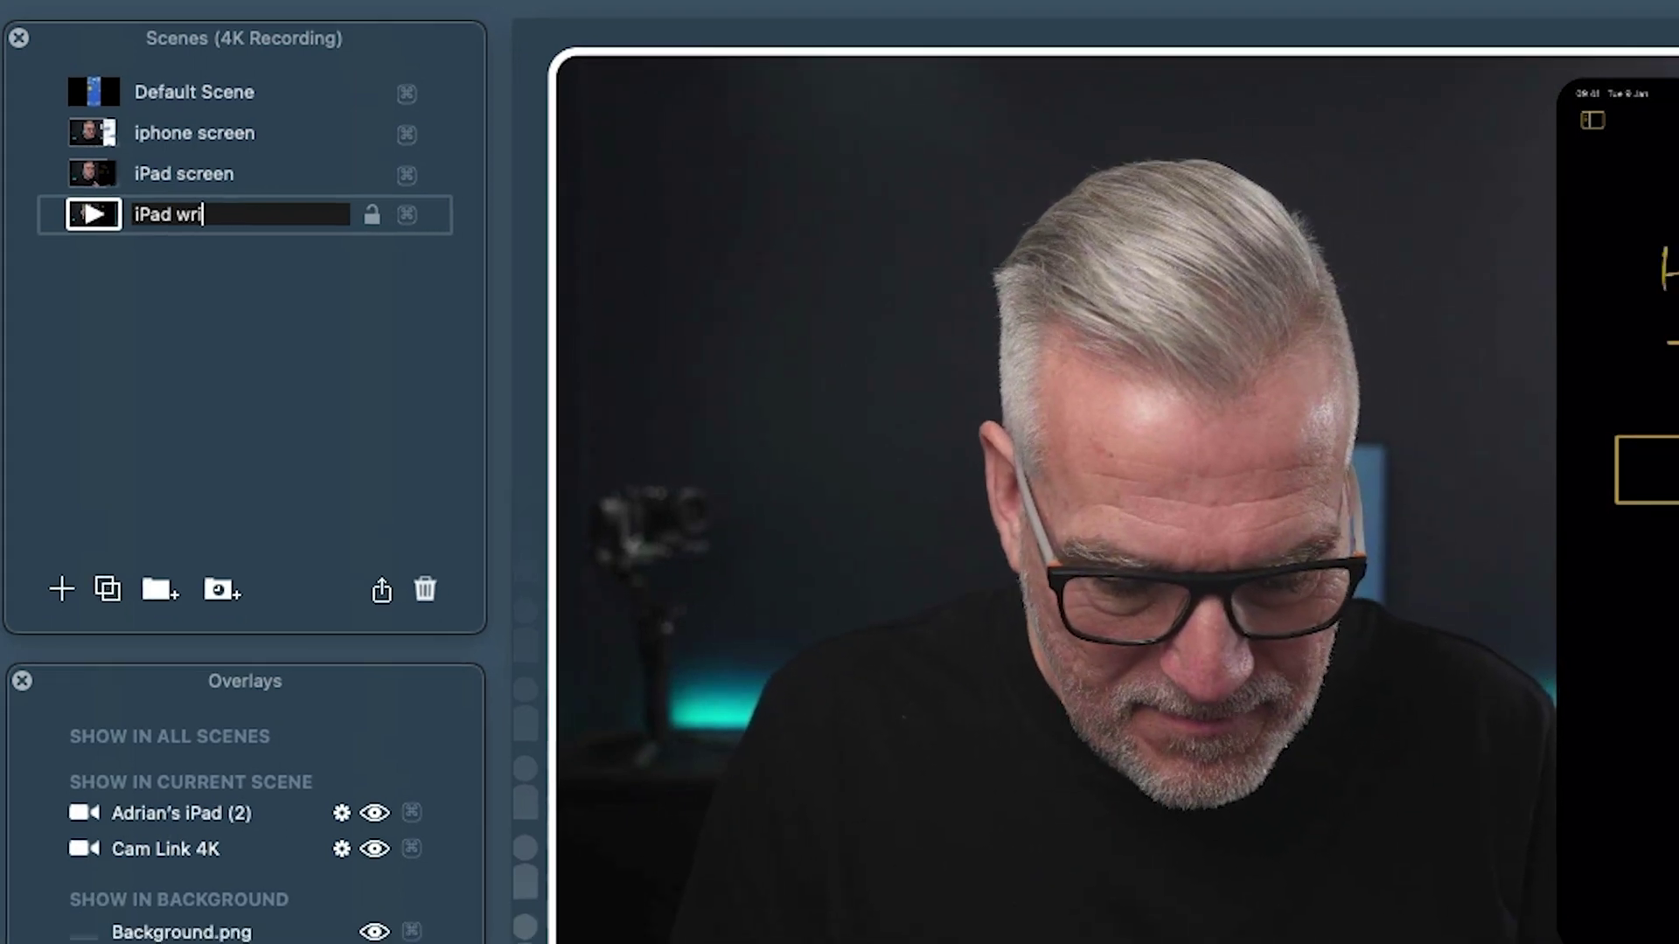
key(Return)
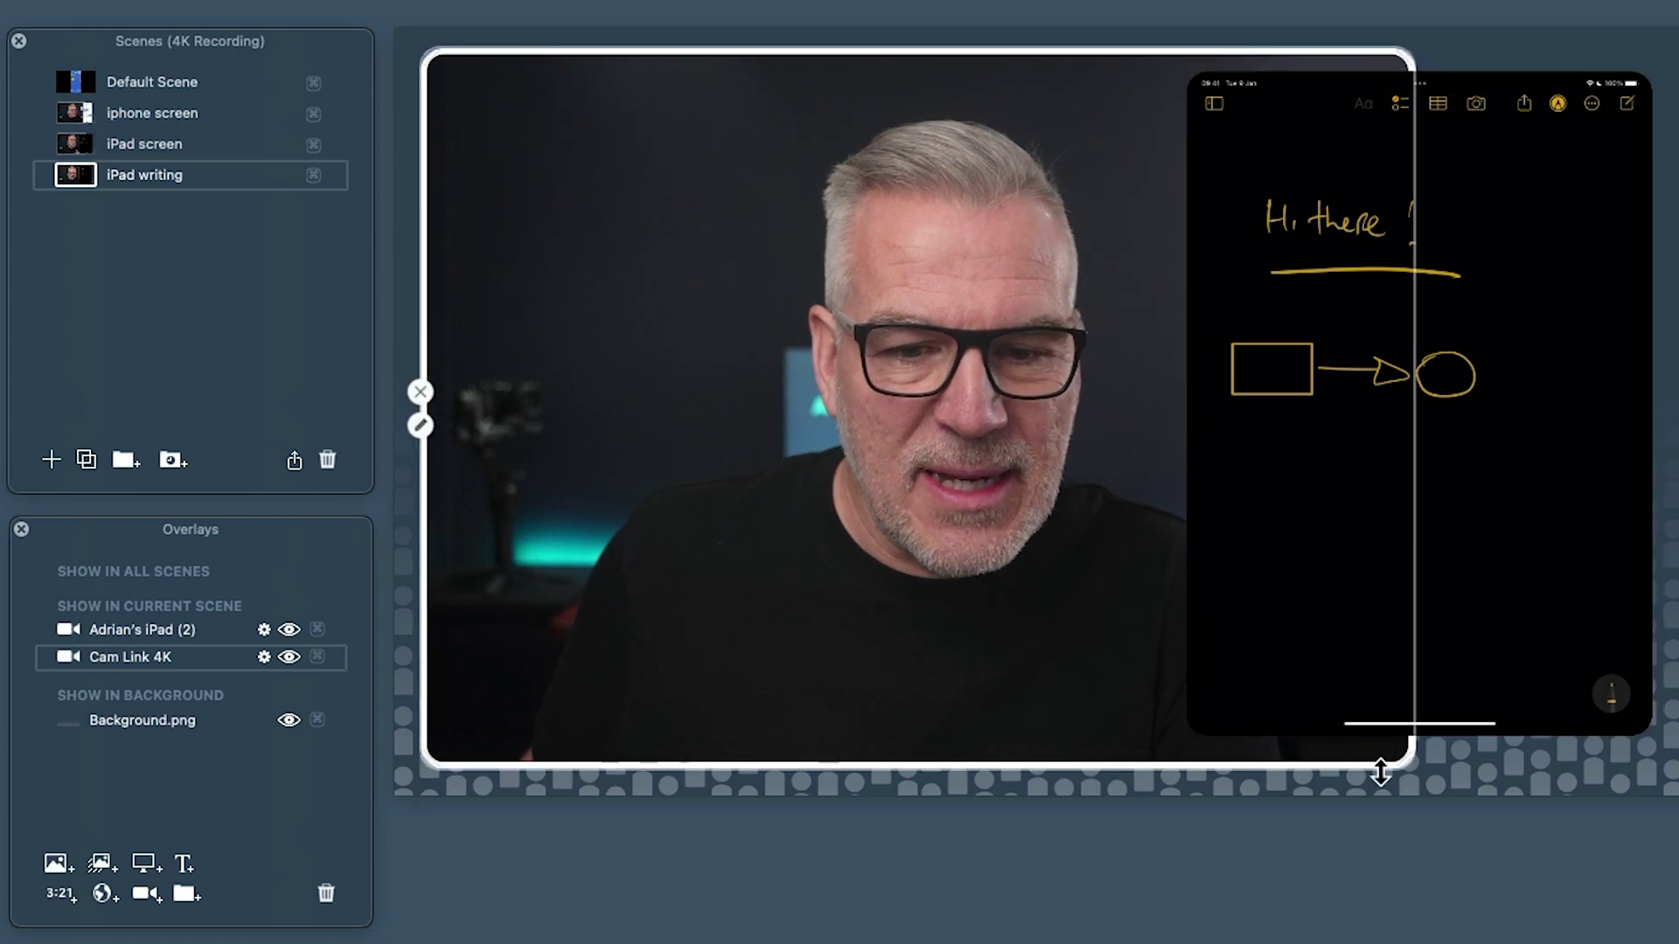
- Shrink the Cam Link 4K overlay into the canvas's upper-left corner and enlarge the iPad overlay beside it to show the full landscape screen
drag(1410, 769, 702, 299)
mouse_move(1215, 549)
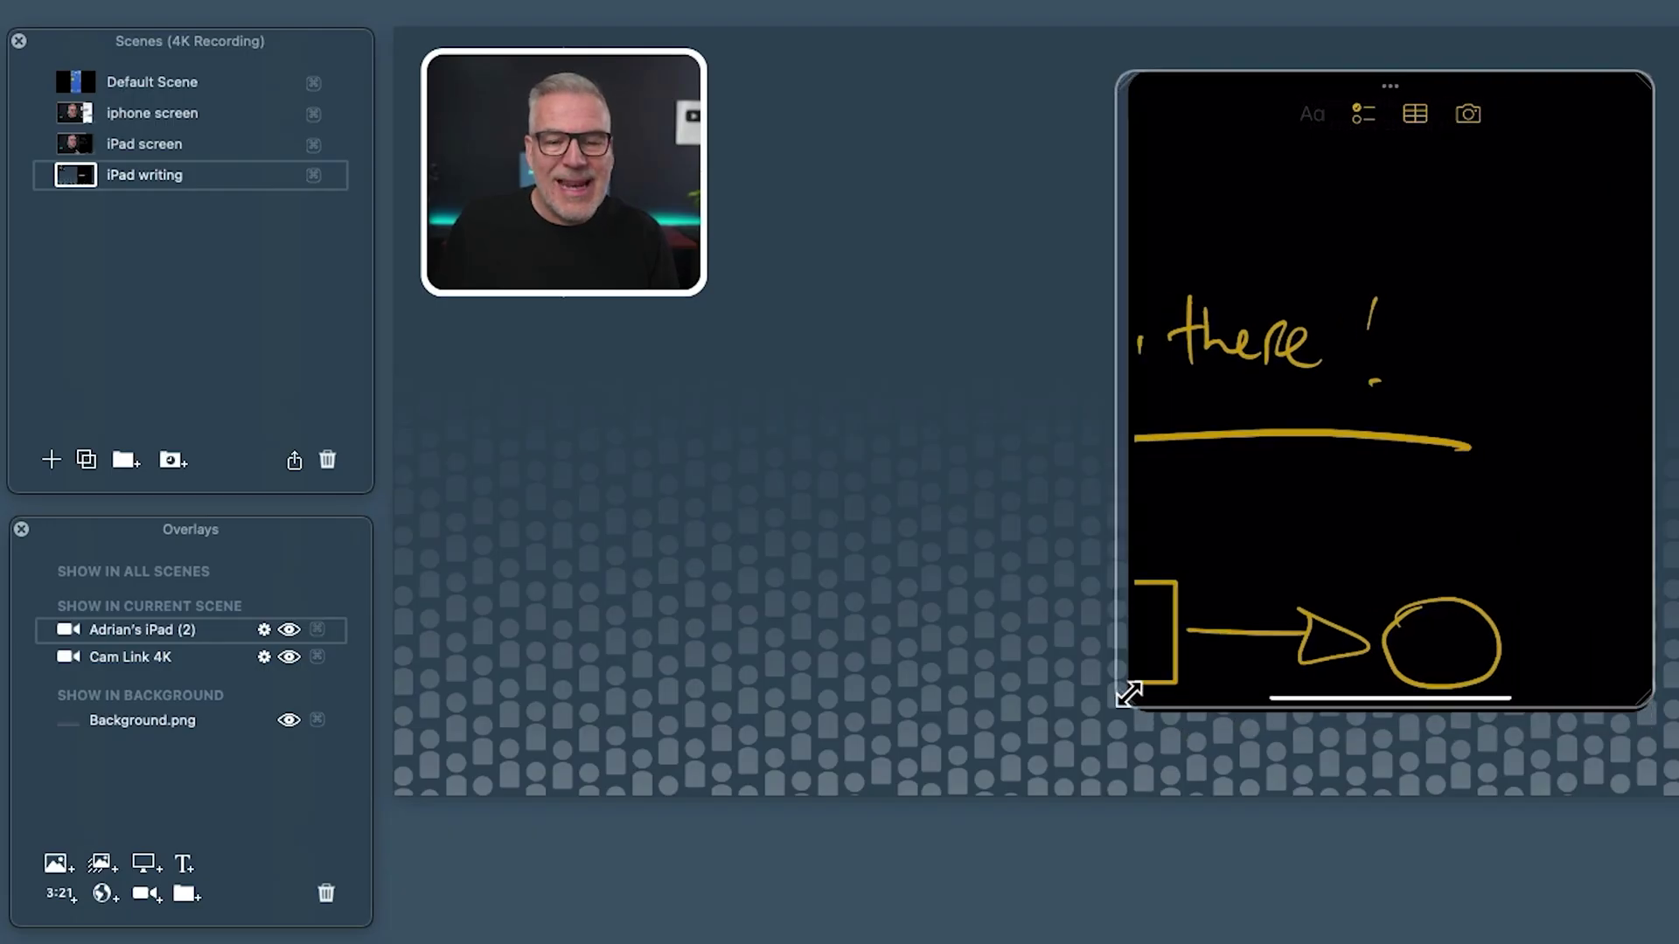
drag(1128, 693, 732, 717)
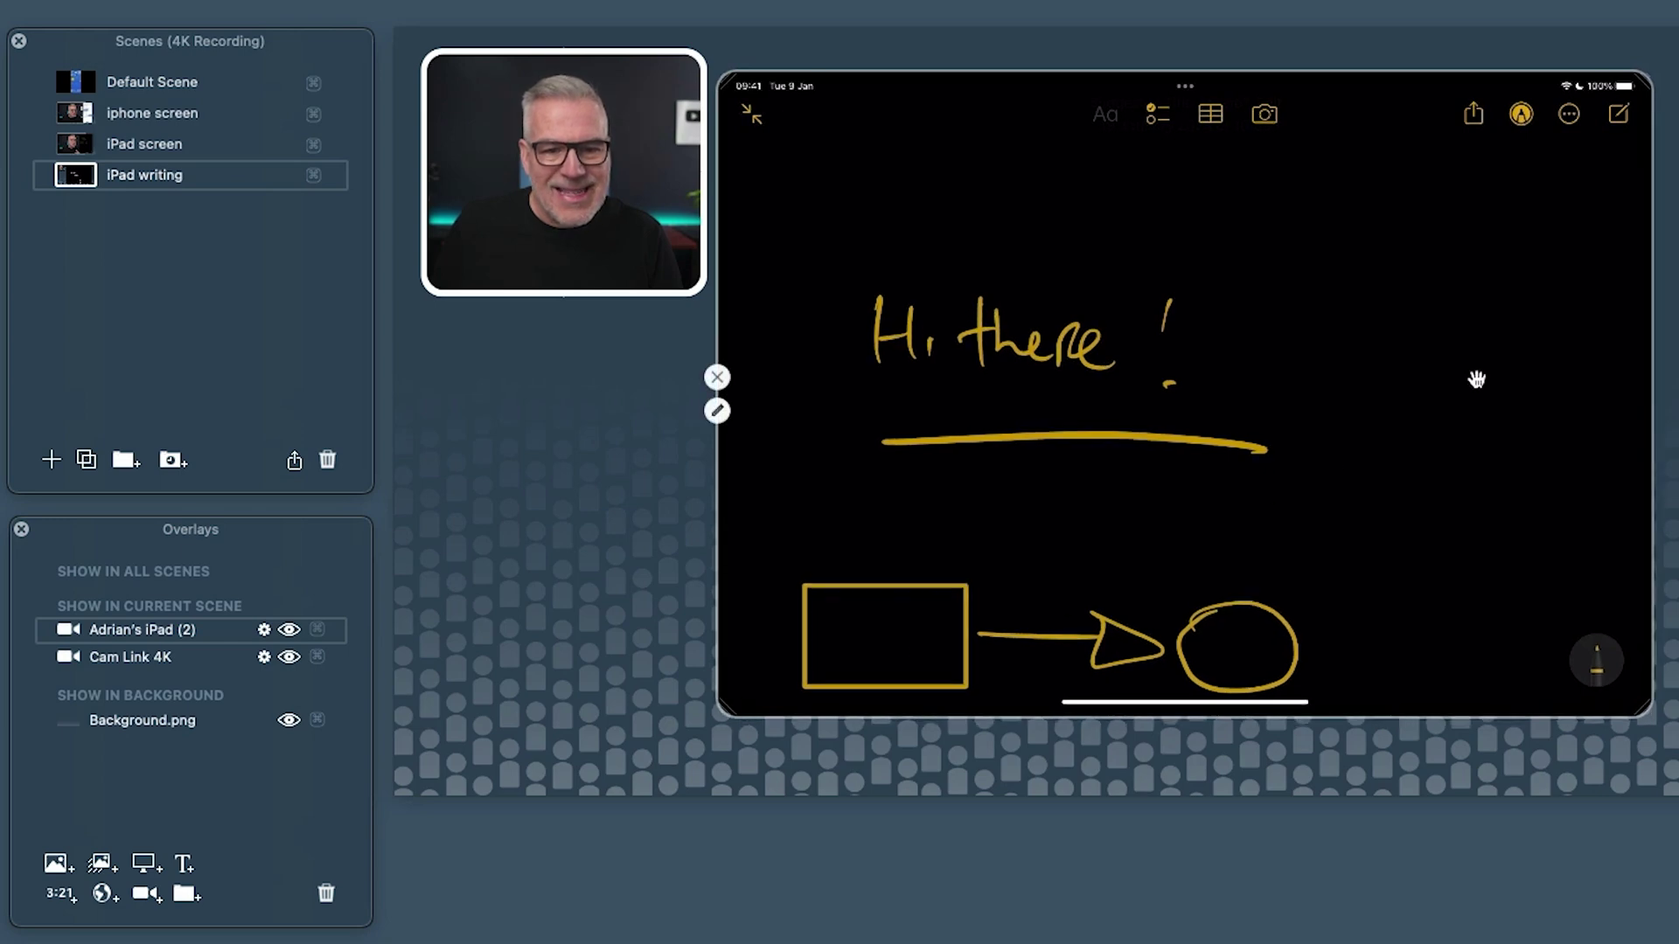
drag(1487, 414, 1571, 386)
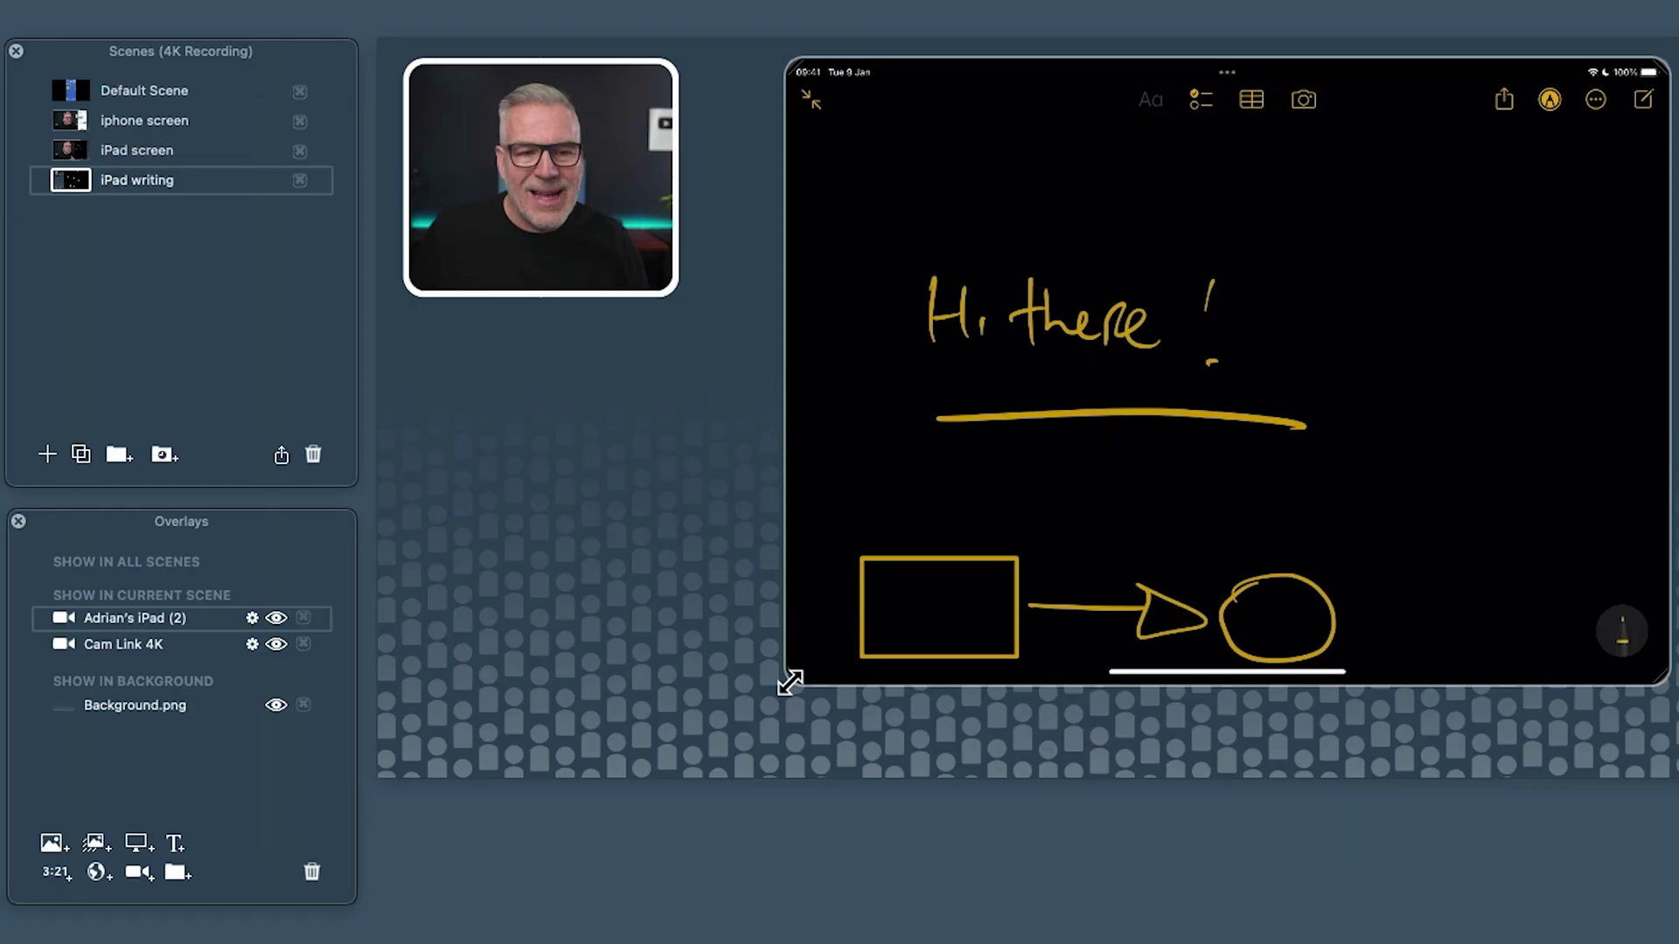
drag(790, 682, 764, 710)
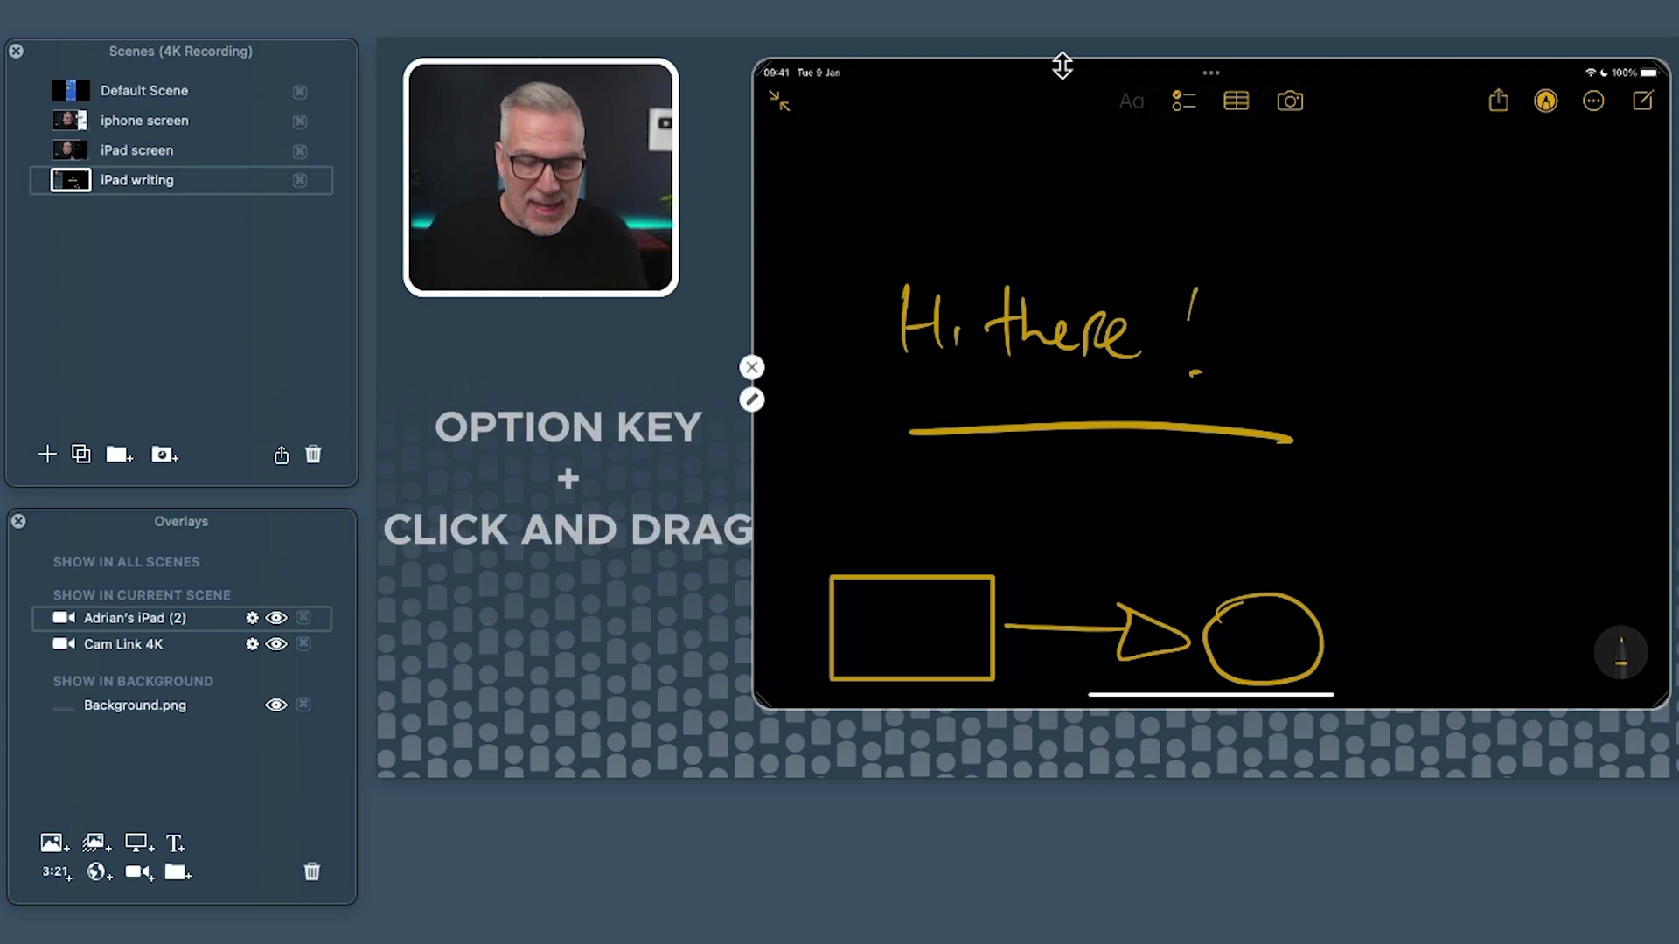
- Crop the top of the iPad overlay to hide the app's toolbars, and enlarge the overlay to cover most of the canvas
drag(1074, 68, 1068, 119)
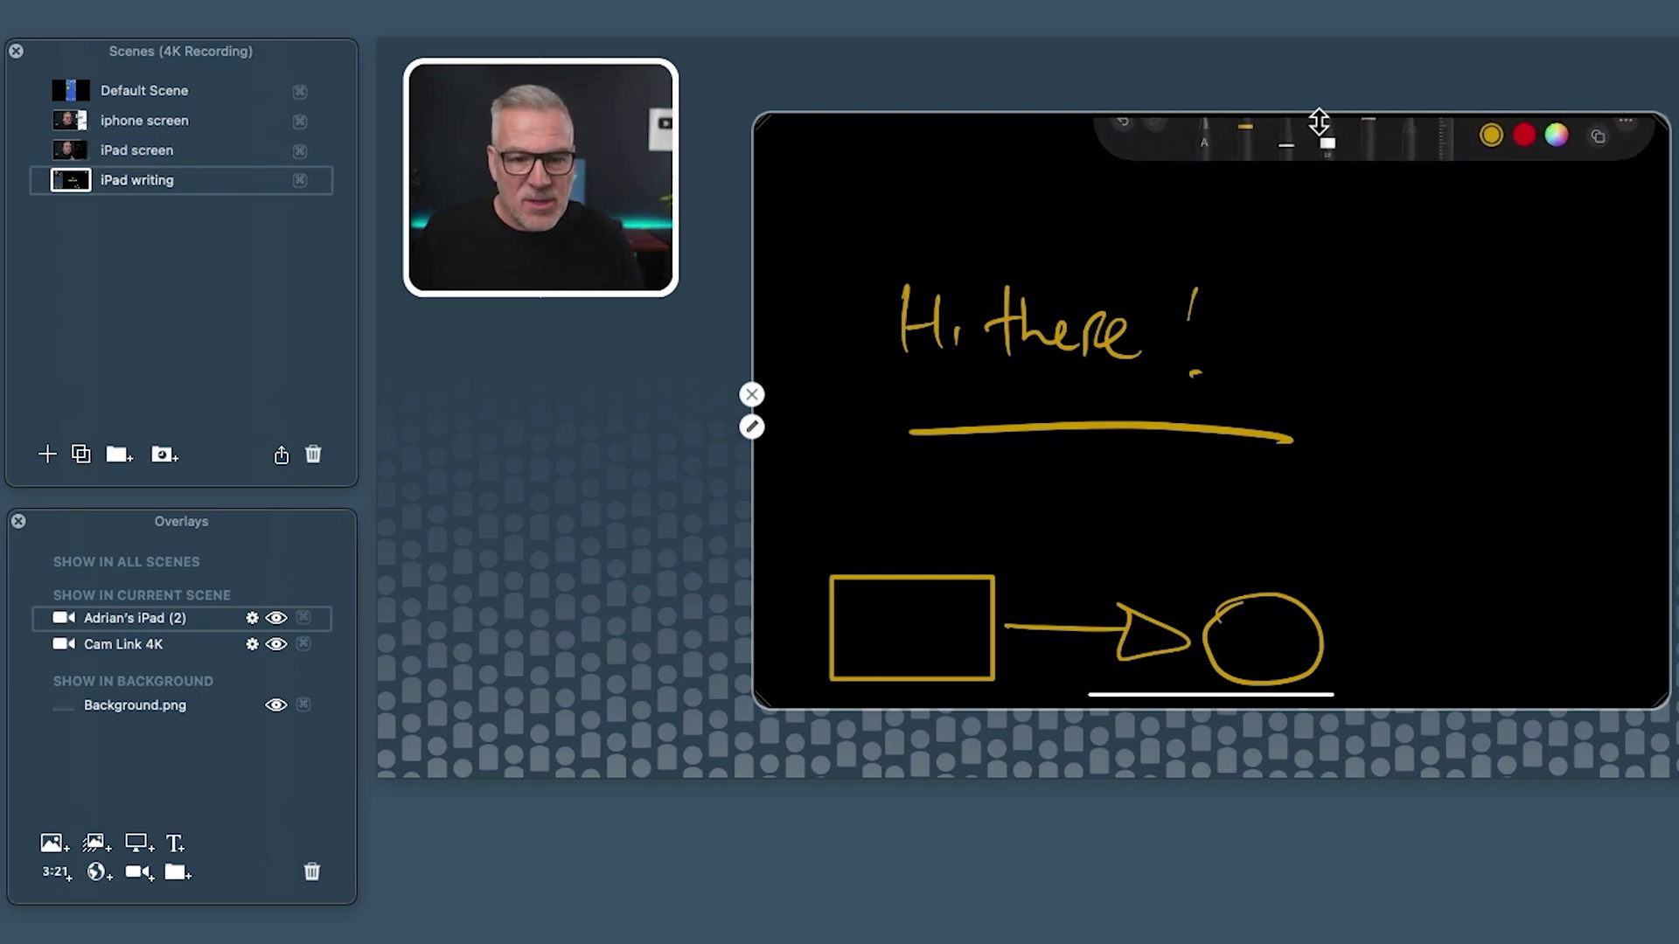
drag(1312, 115, 1308, 171)
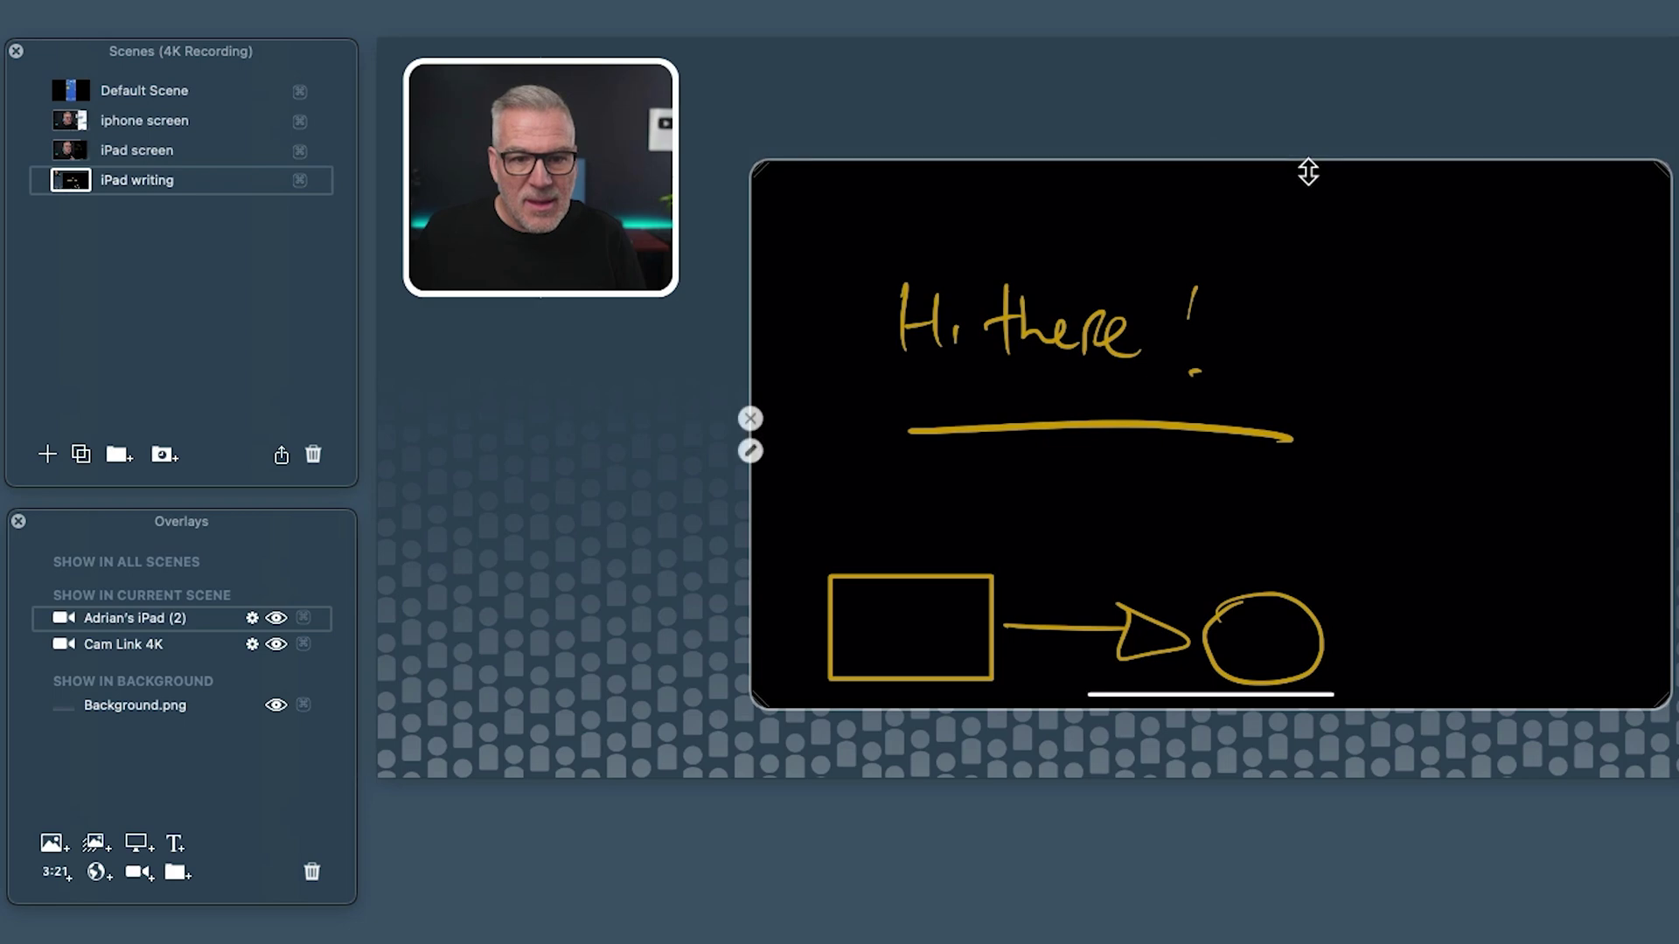
drag(761, 705, 713, 730)
drag(705, 163, 461, 60)
drag(971, 165, 969, 191)
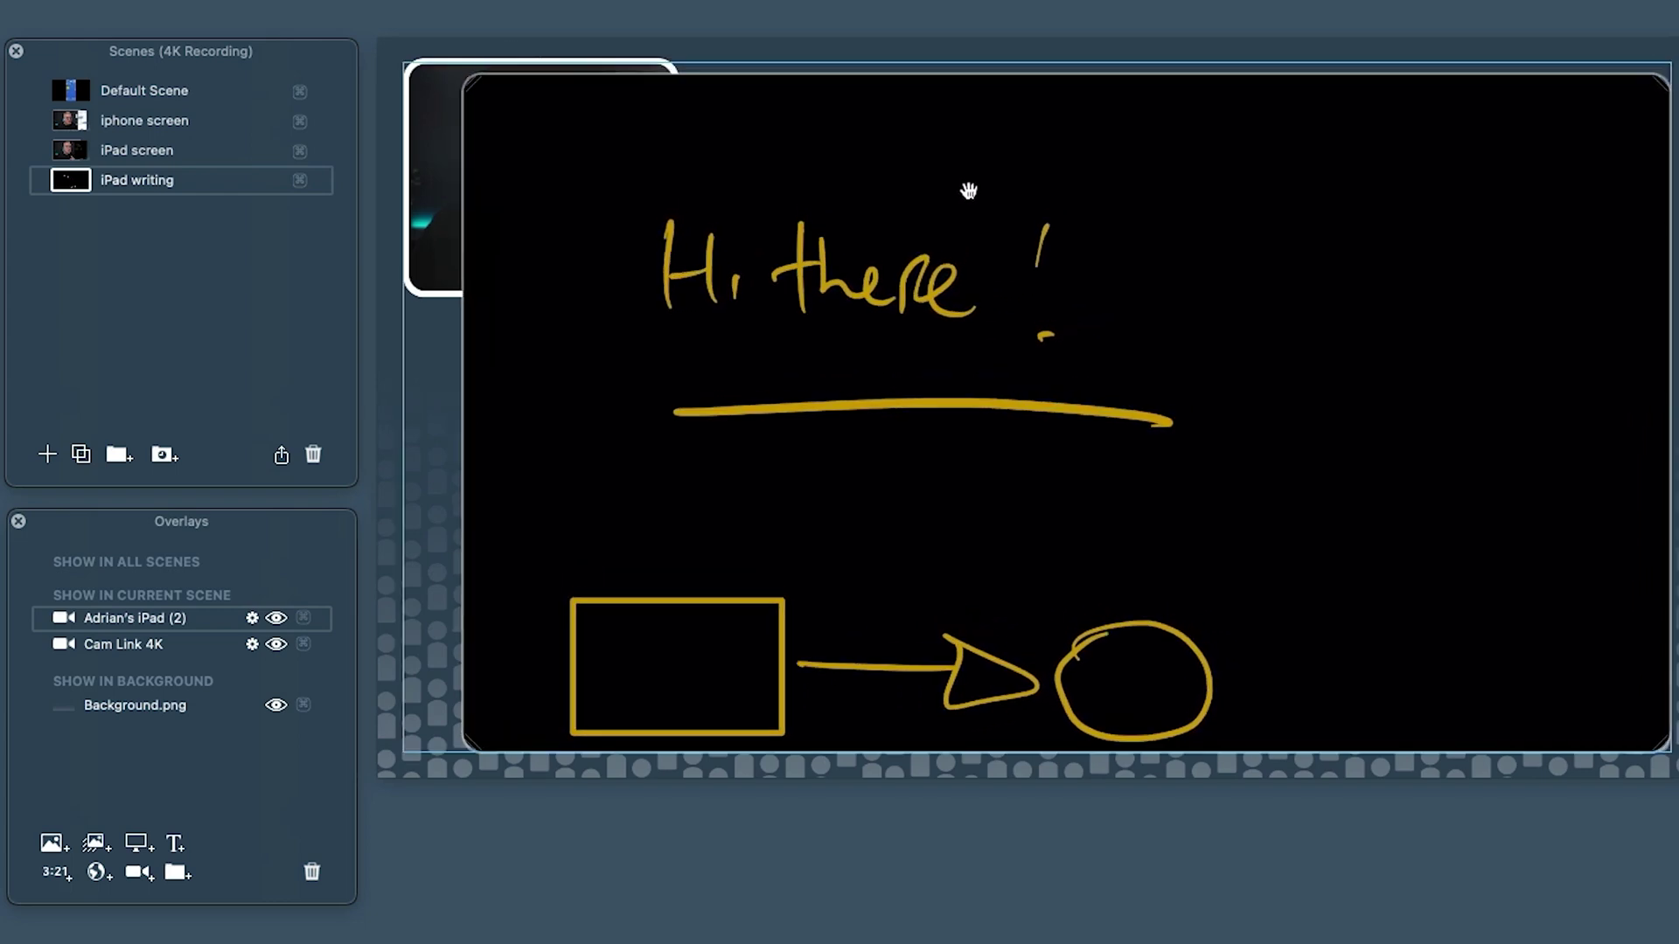
- Bring the Cam Link 4K overlay in front of the iPad overlay and shrink it further in the upper-left corner
right_click(435, 121)
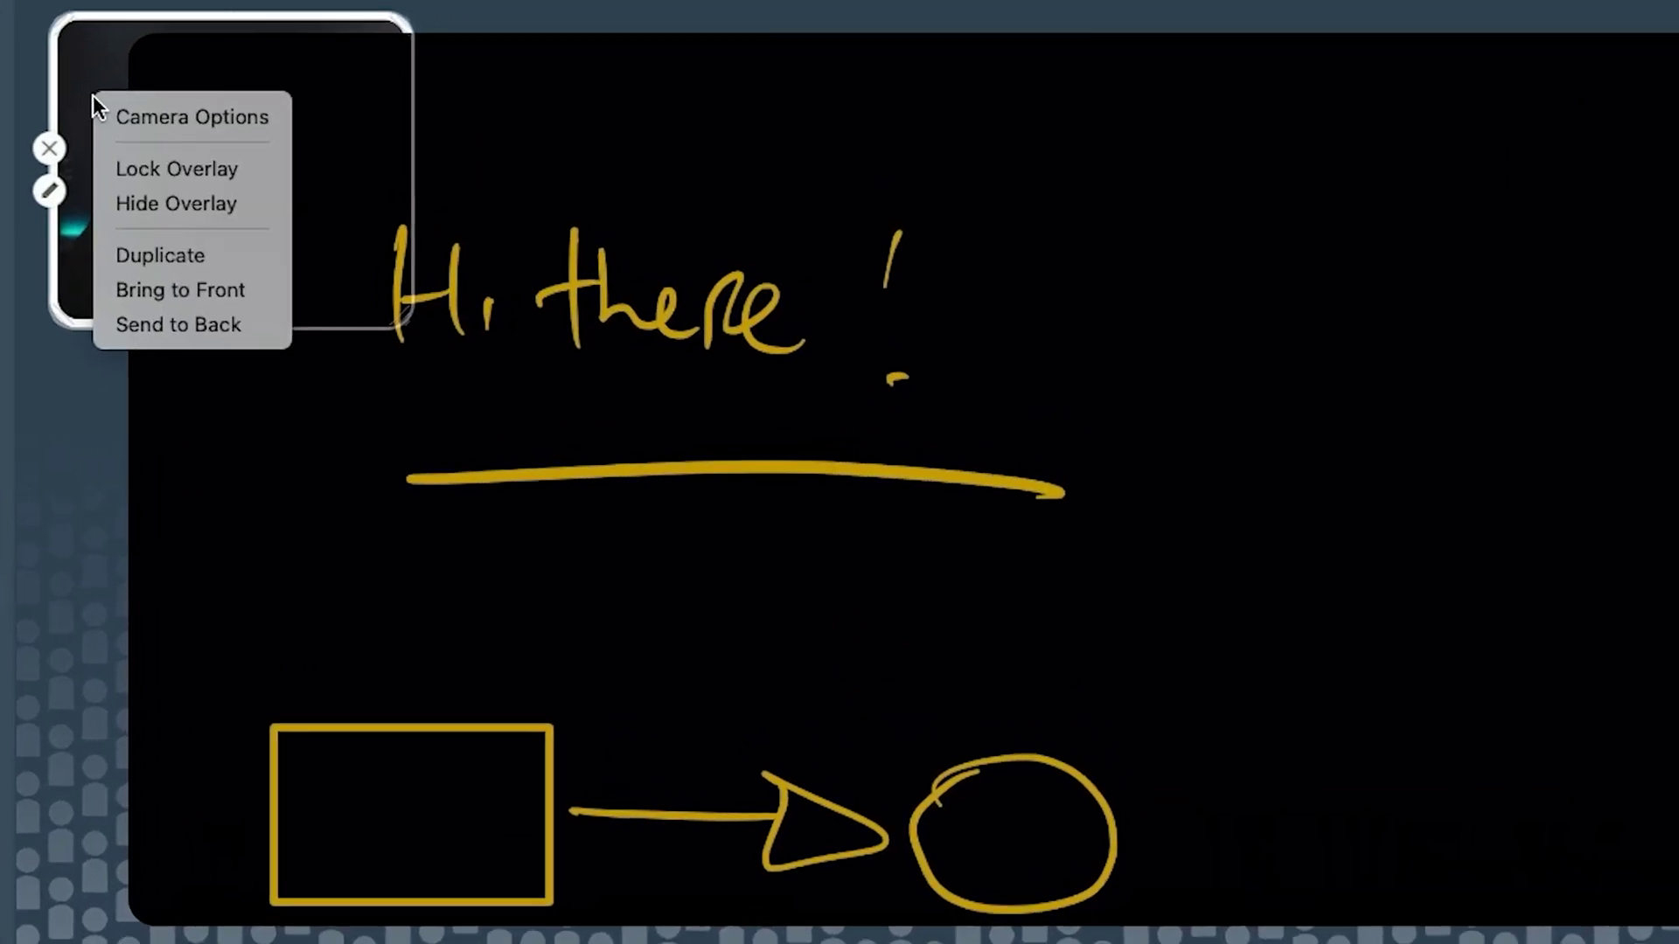
click(140, 293)
drag(400, 322, 271, 255)
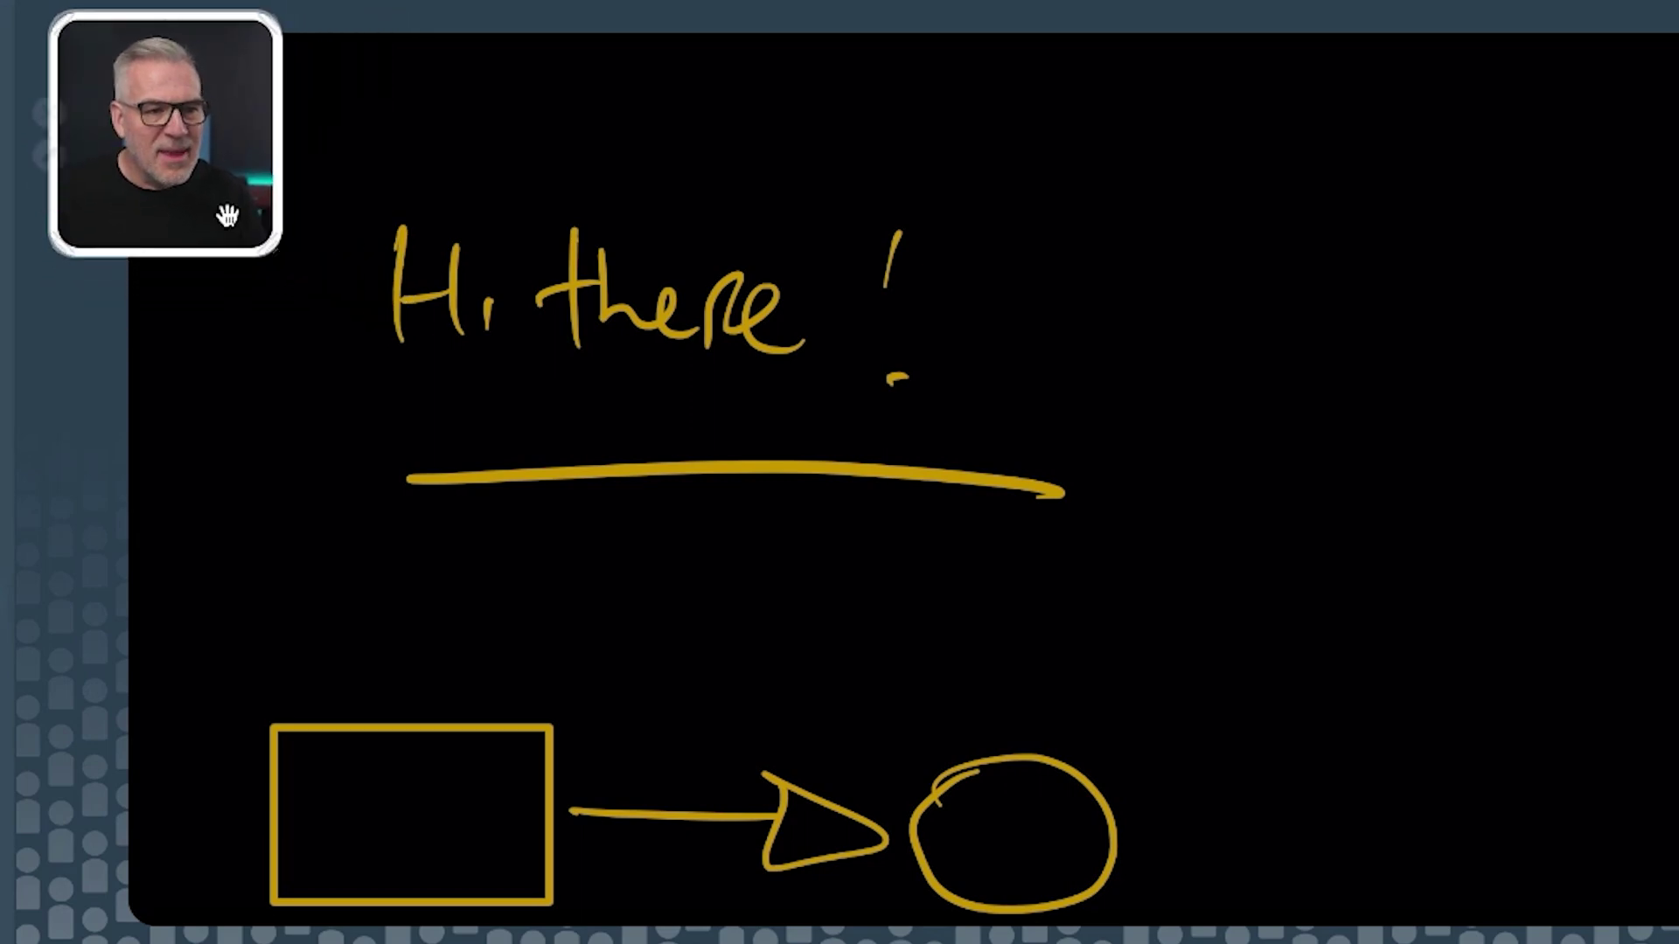
- Change the Cam Link 4K overlay's shape to Circle and move it closer to the canvas's upper-left corner
click(50, 156)
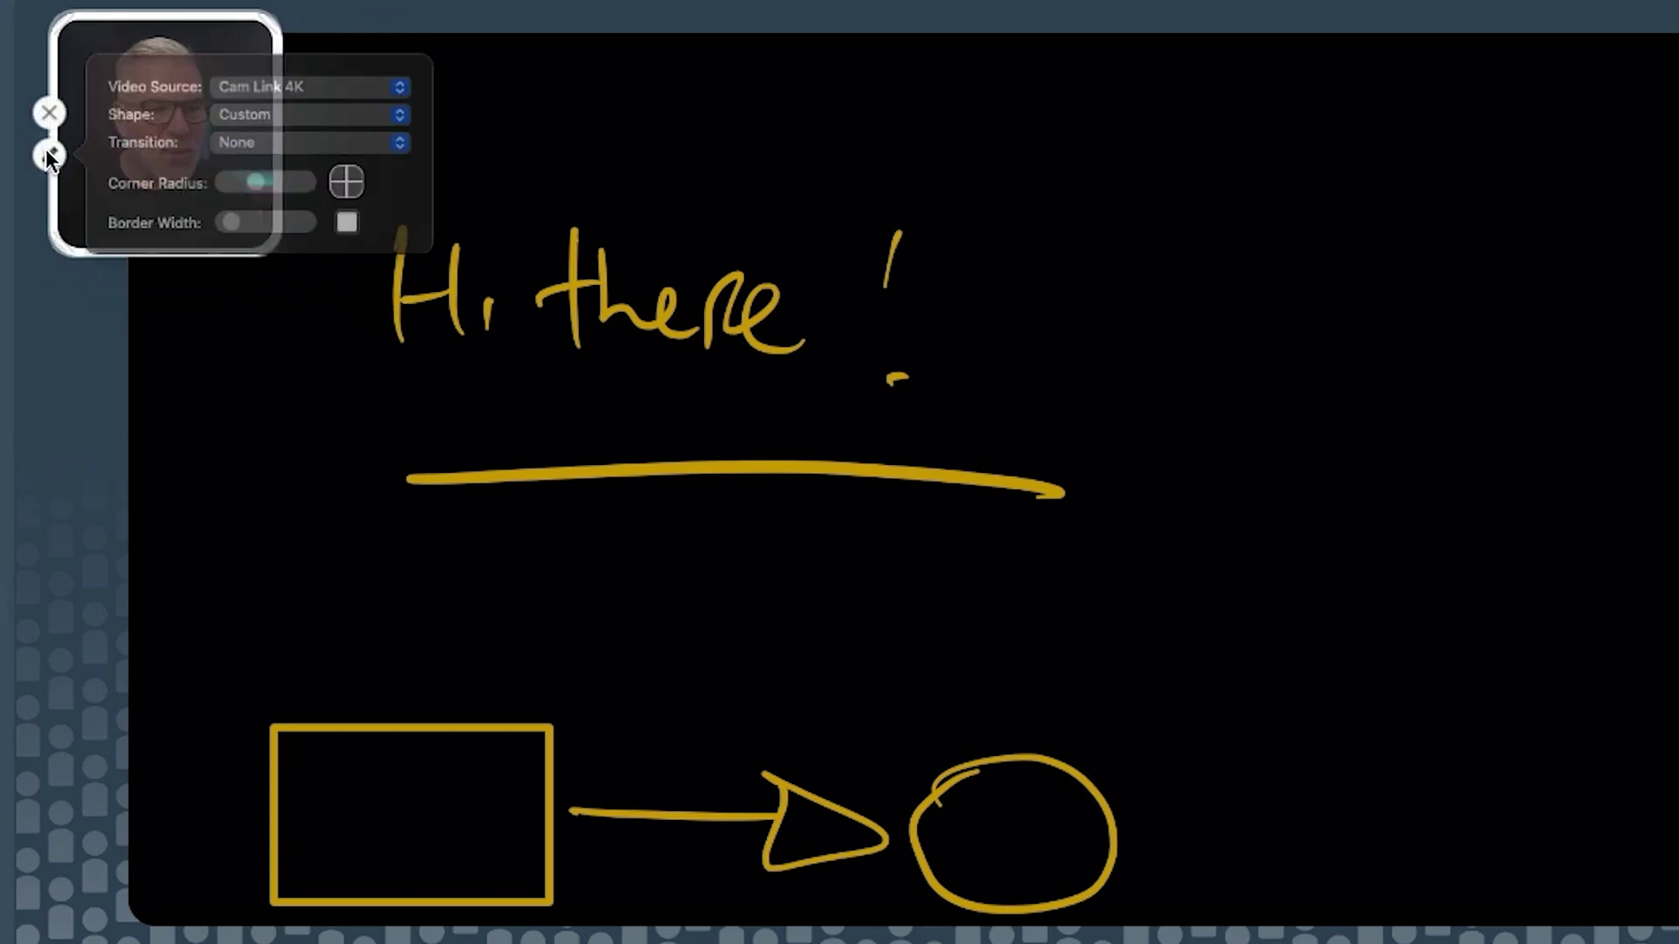
click(339, 93)
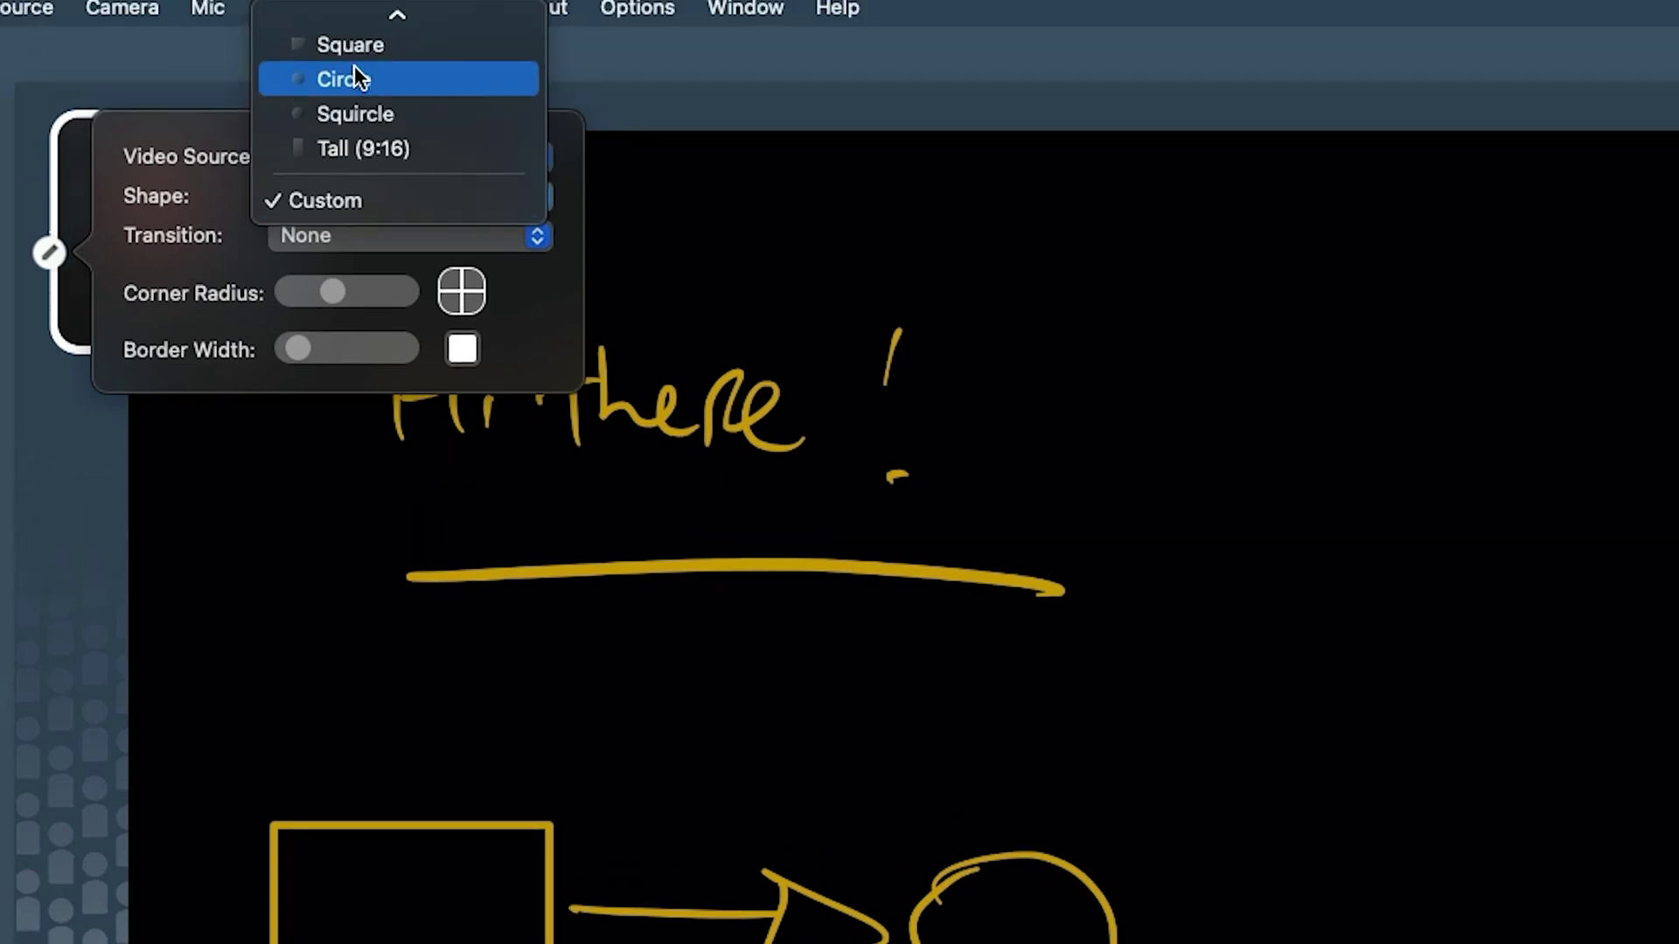
click(354, 81)
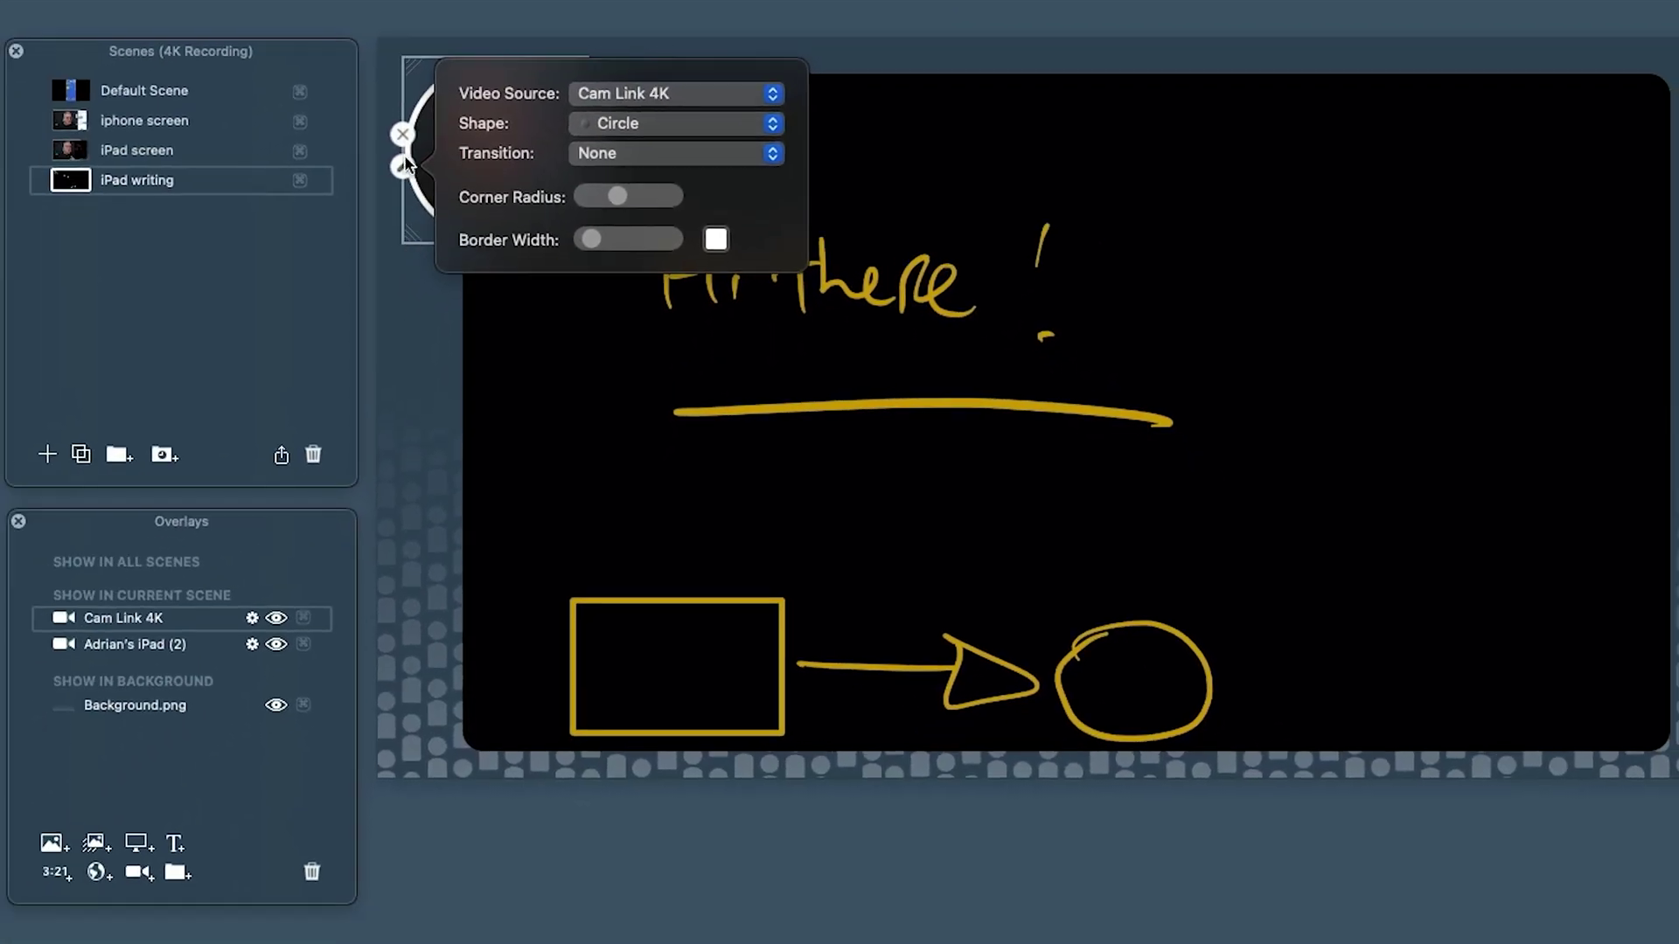
click(401, 166)
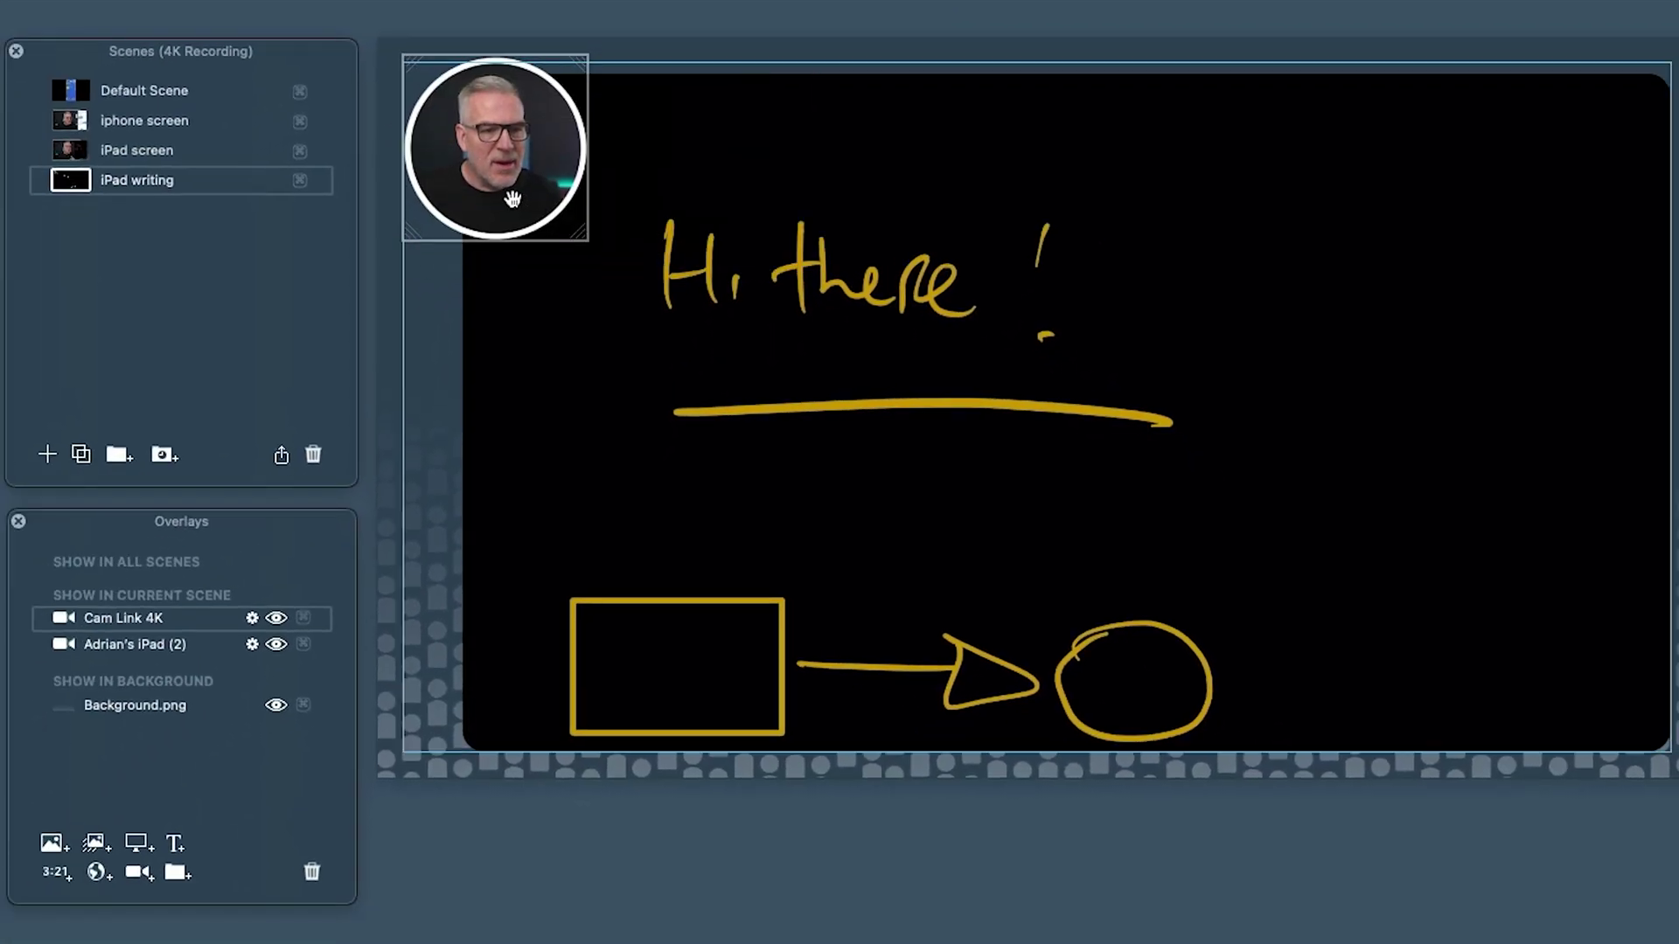
drag(549, 200, 527, 194)
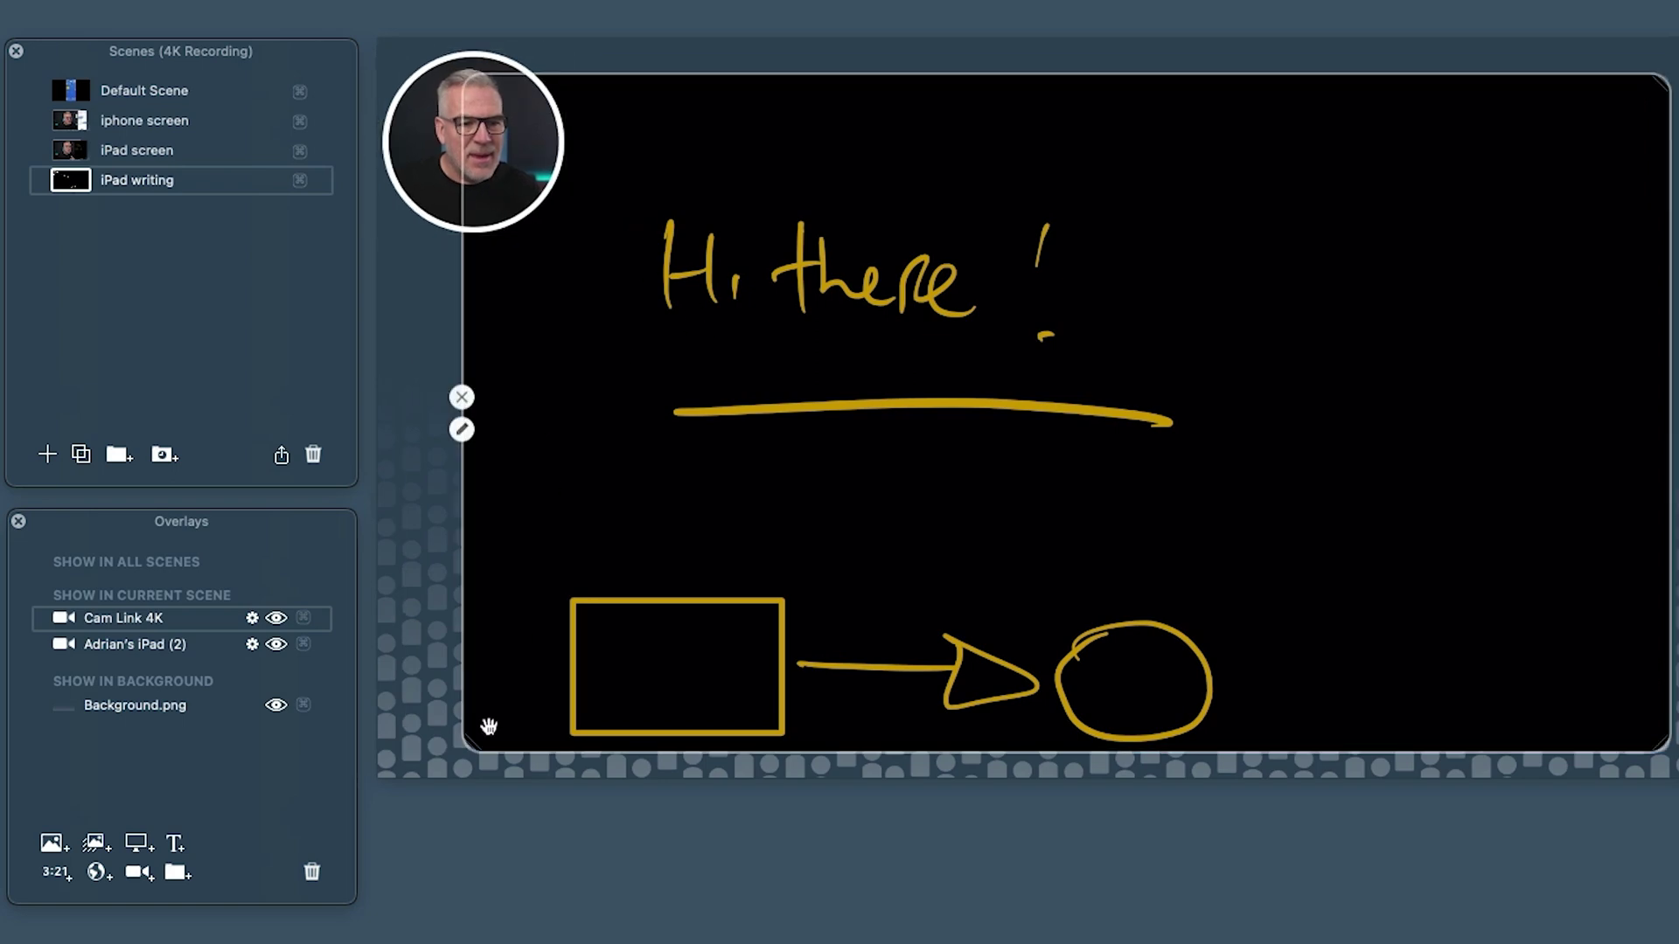
- Shrink the iPad overlay slightly, and try an orange border on it before reducing the border width to zero
drag(477, 745, 521, 734)
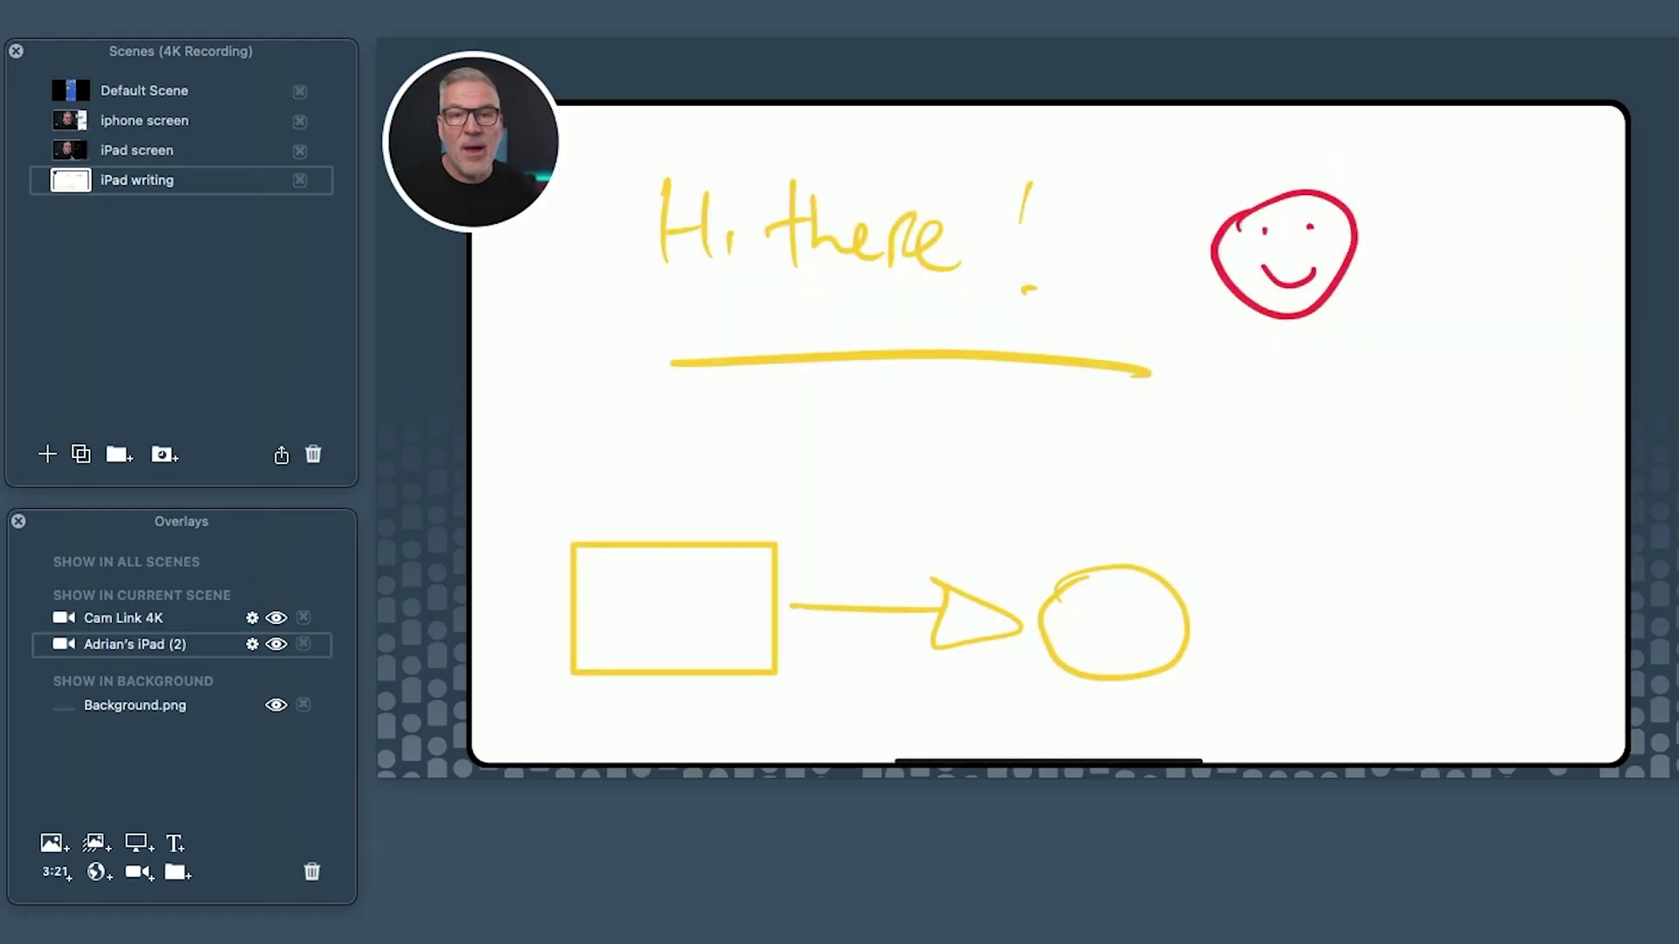
mouse_move(577, 528)
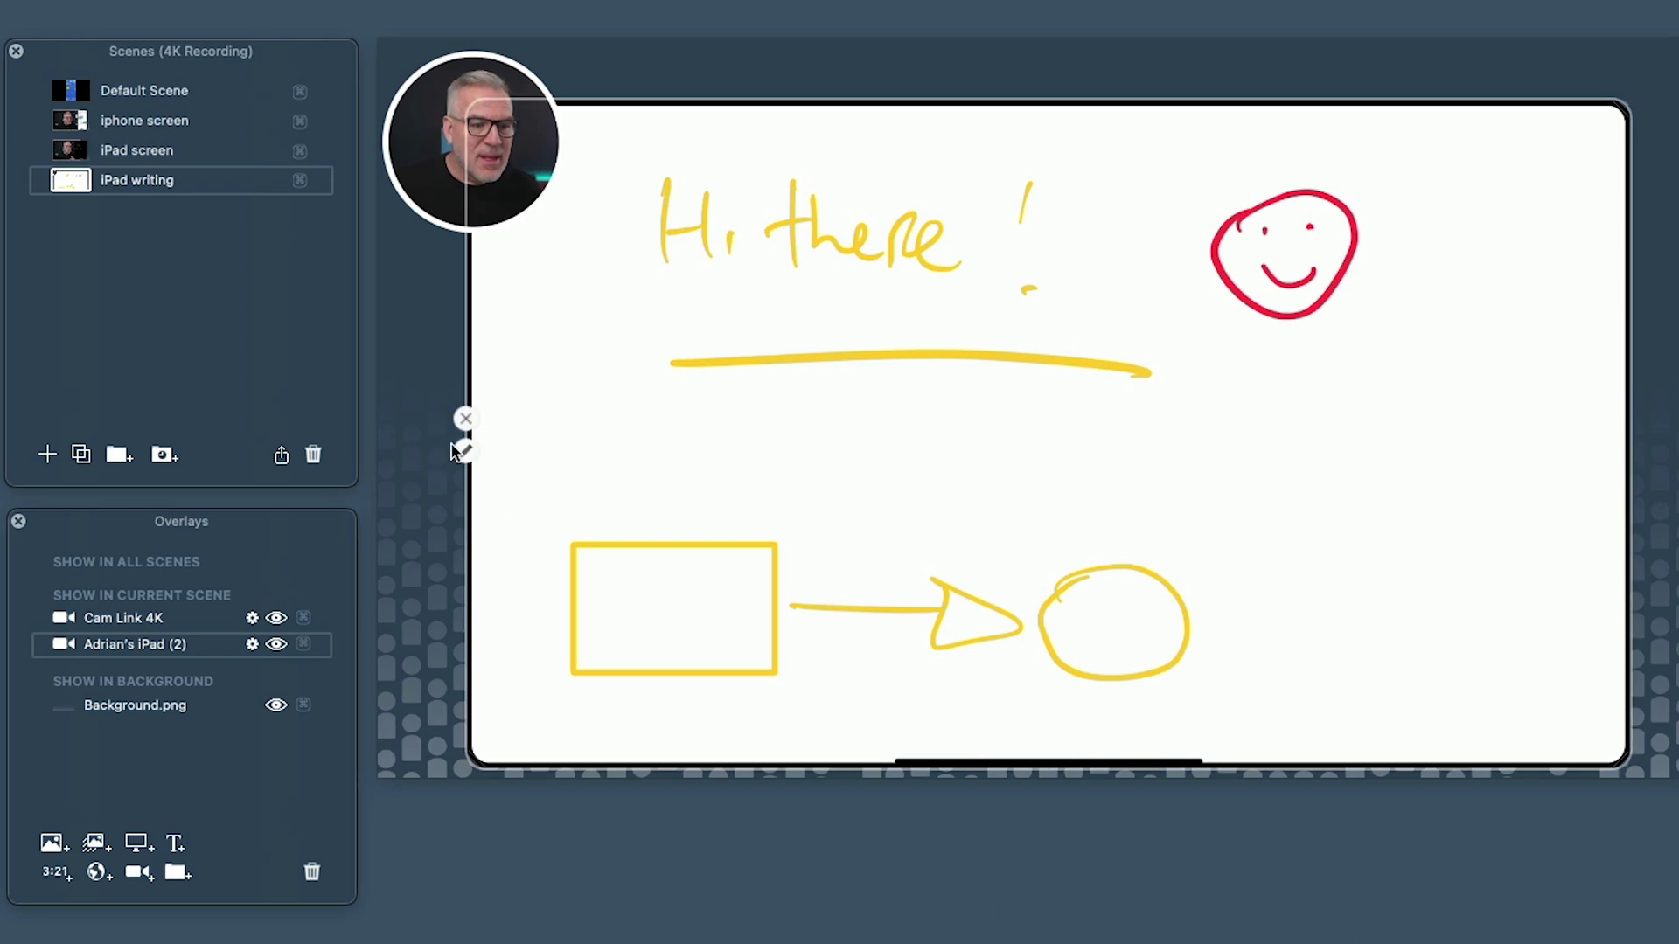
click(465, 451)
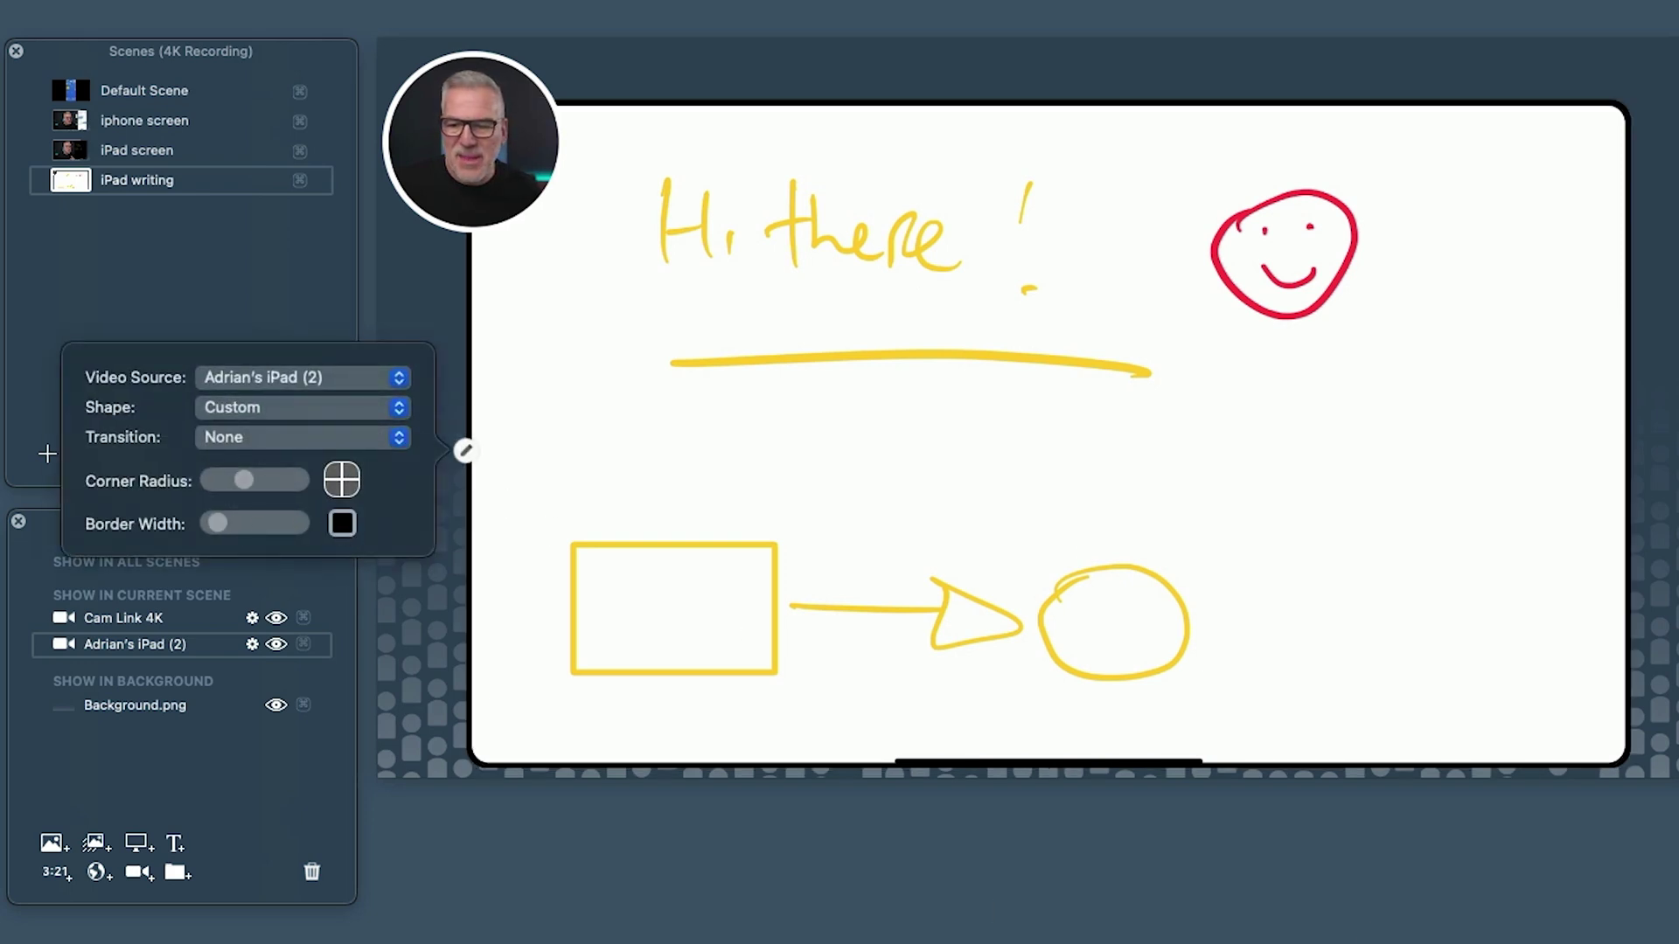
click(342, 523)
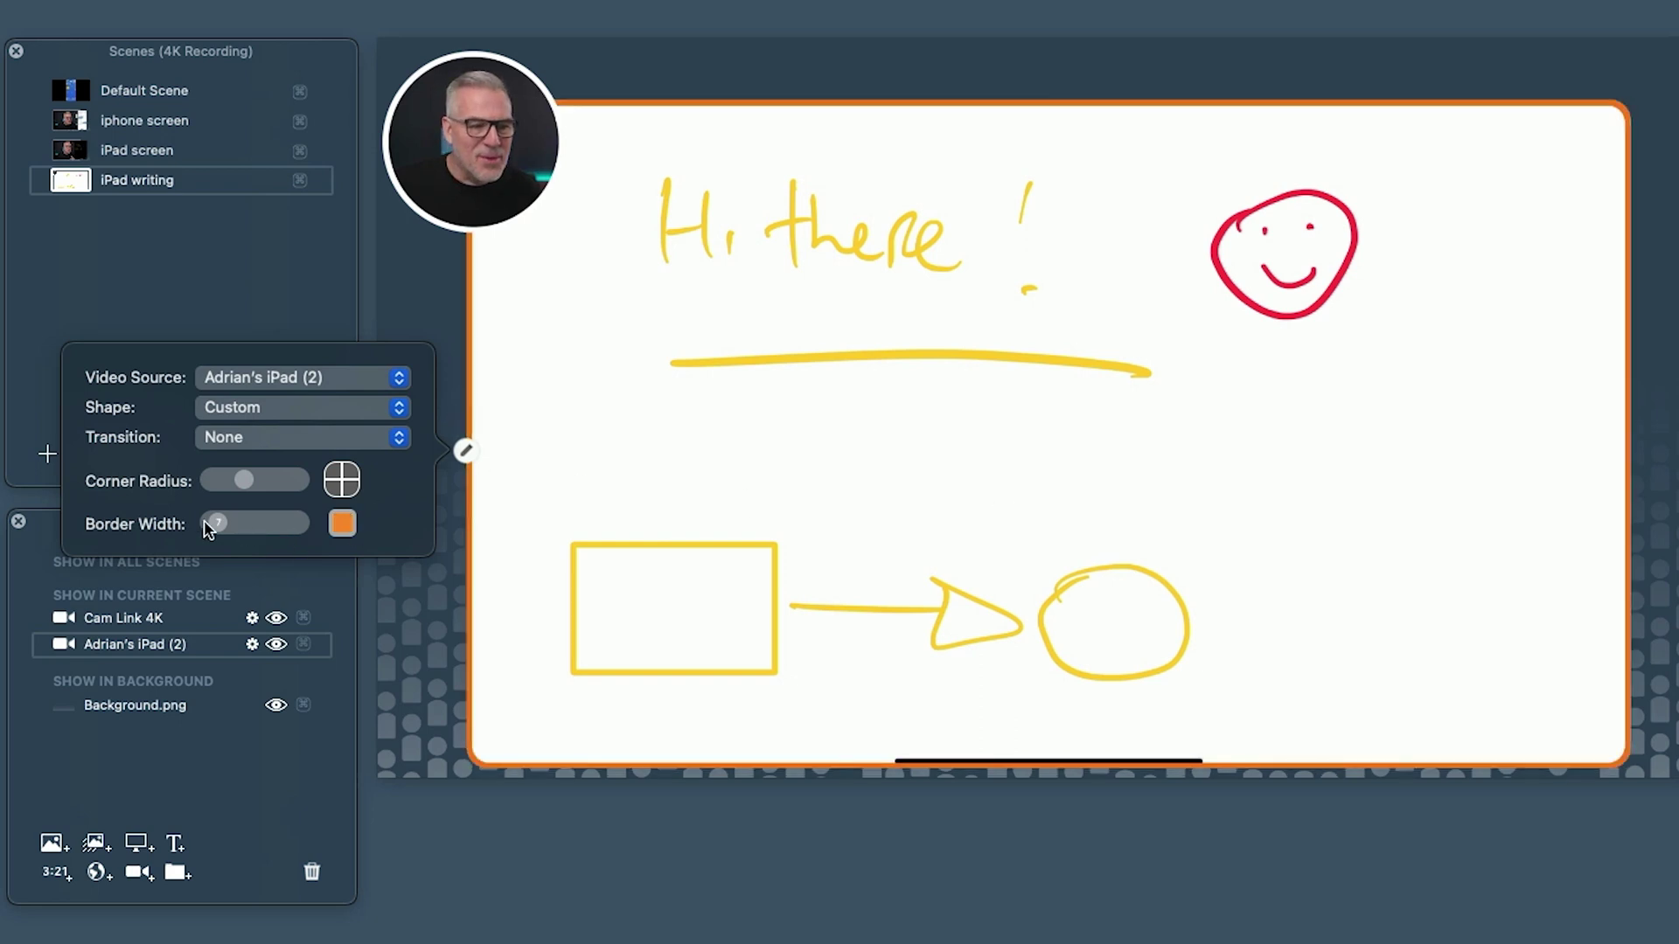
drag(211, 520, 194, 519)
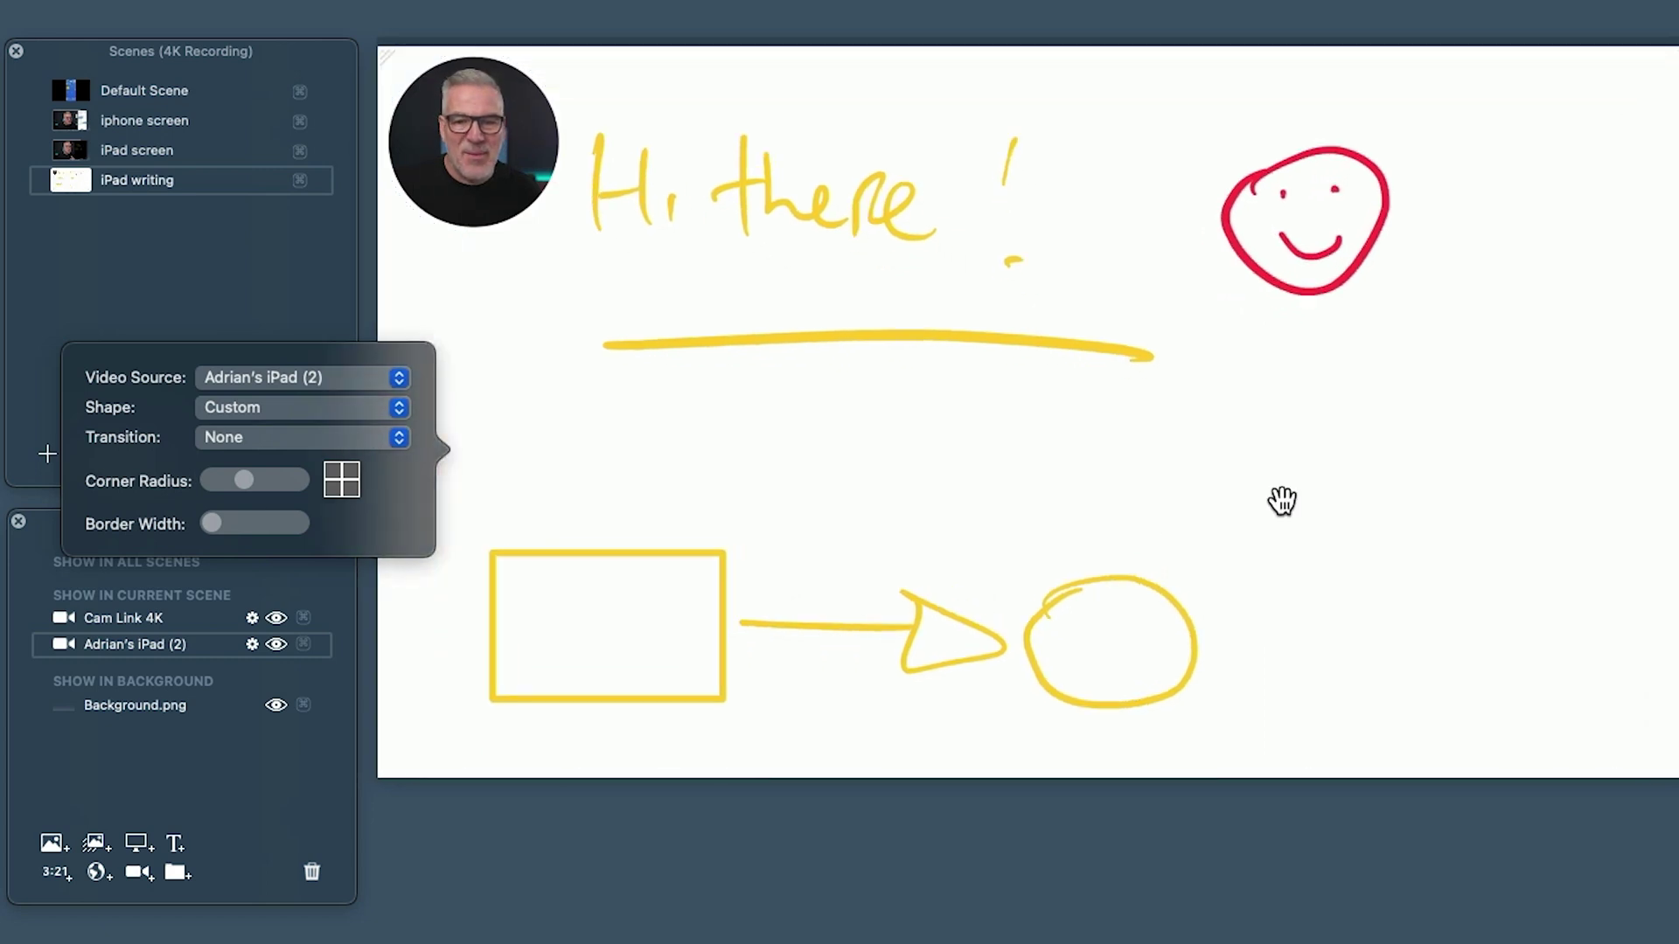
- Position the iPad overlay to fill the whole canvas and enlarge the circular camera overlay in the upper-left corner
right_click(1284, 505)
drag(1277, 488, 1104, 479)
click(480, 167)
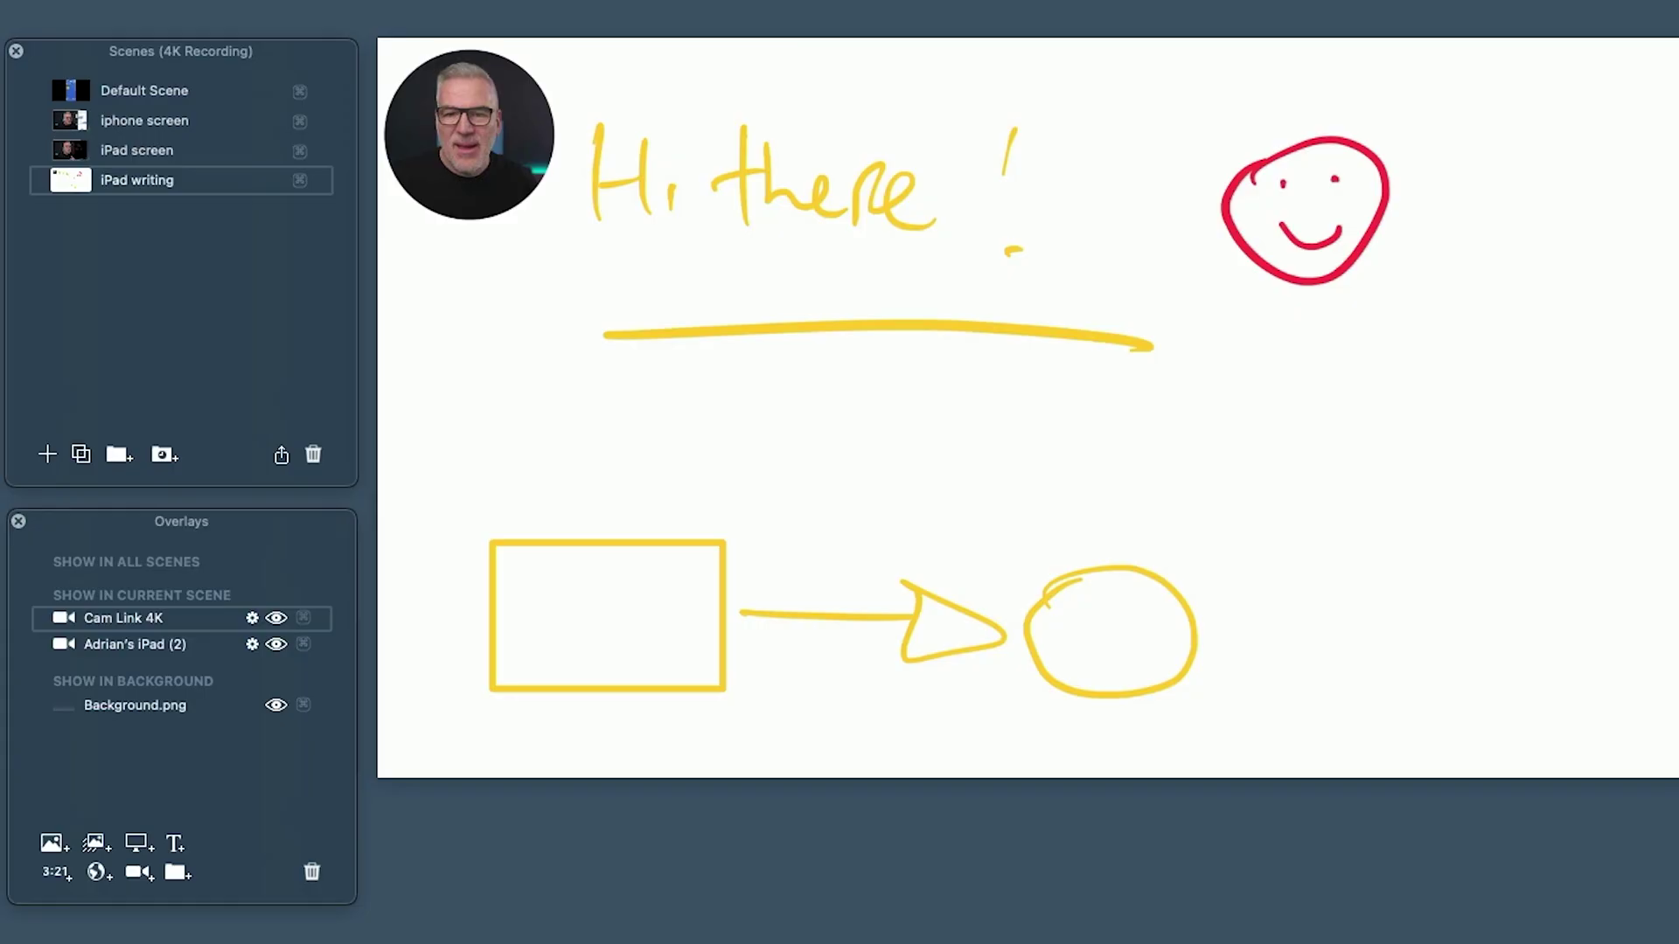
mouse_move(533, 140)
drag(551, 216, 690, 349)
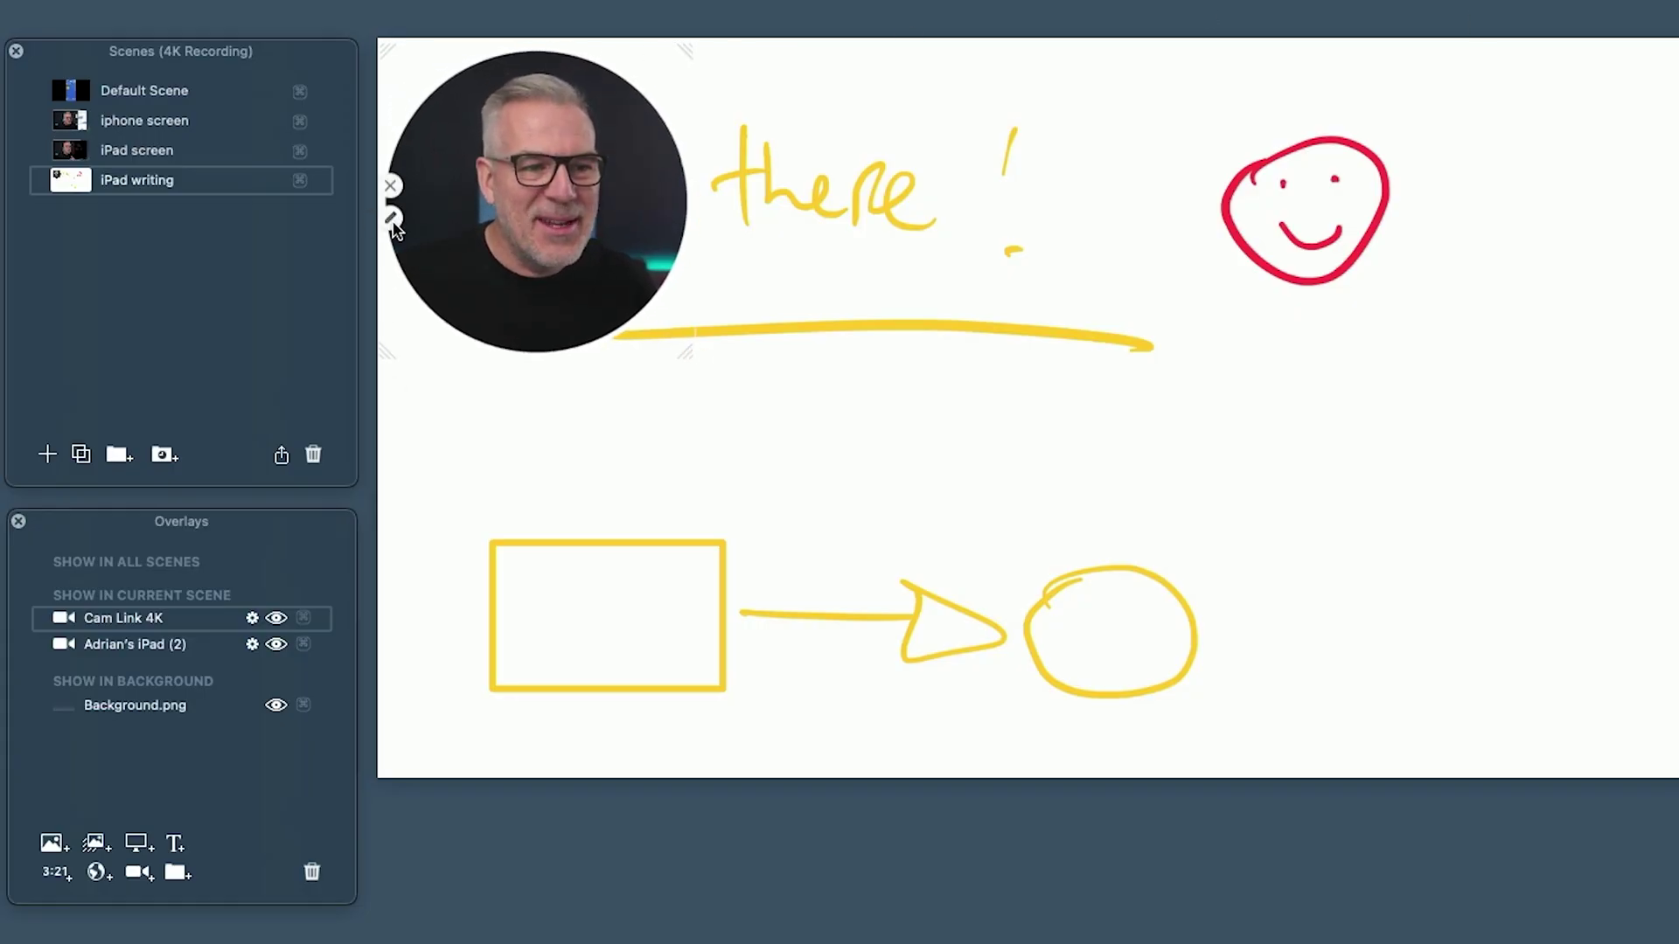
- Set the Cam Link 4K overlay's shape to Custom and turn off rounding on all its corners
click(391, 219)
click(593, 174)
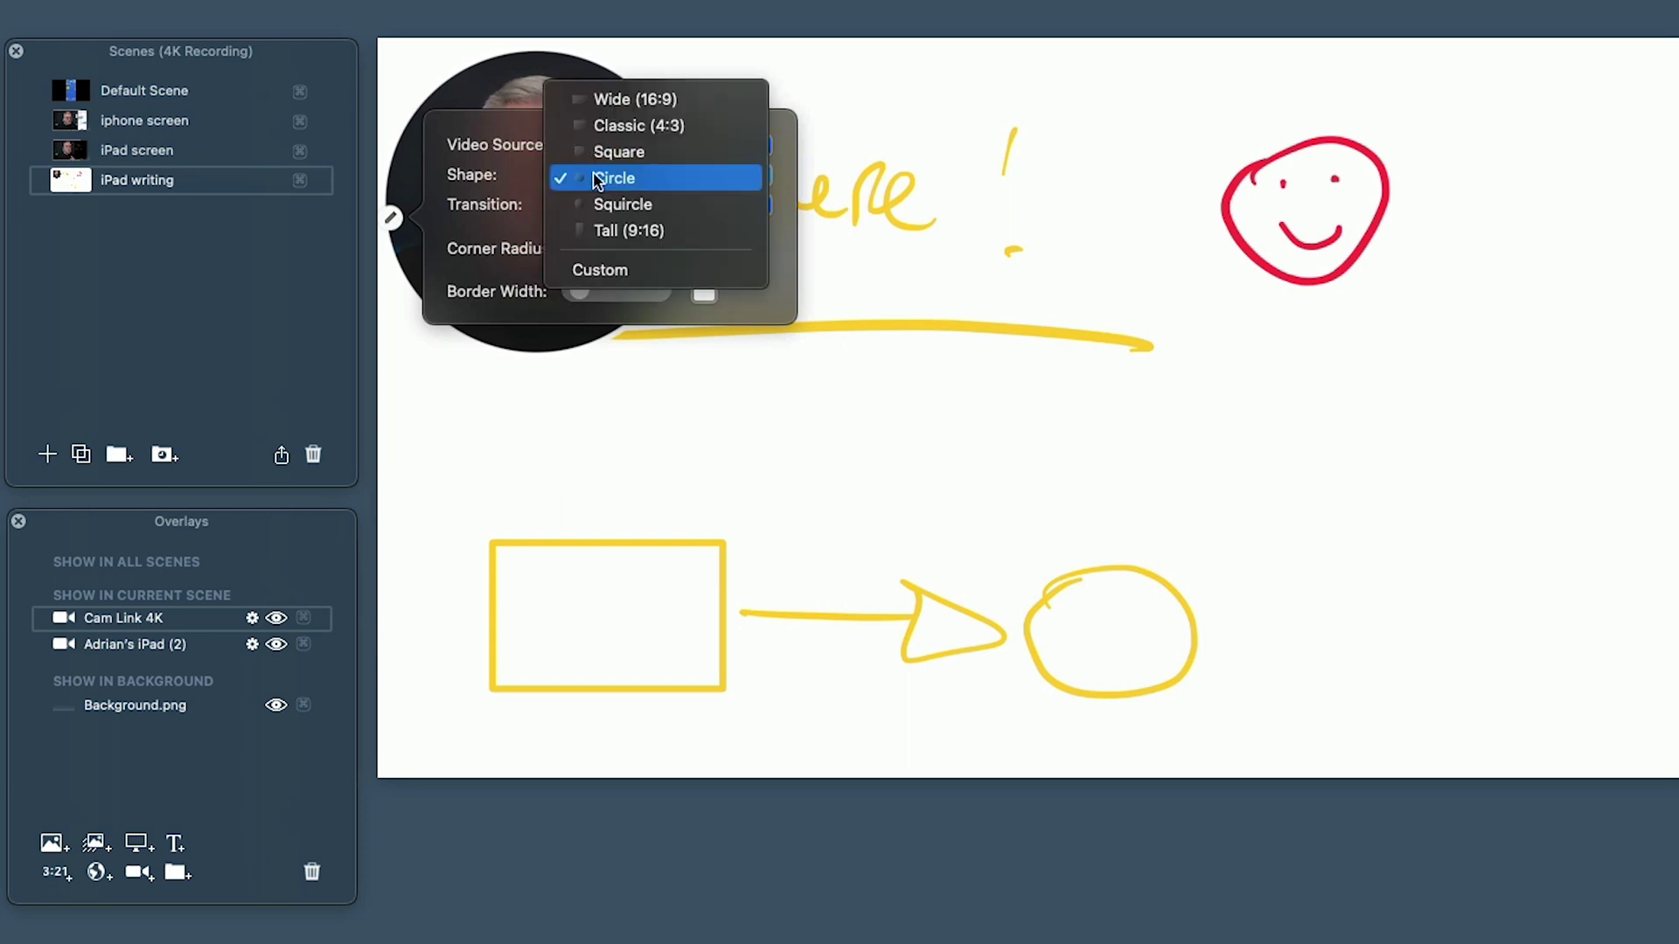
click(590, 268)
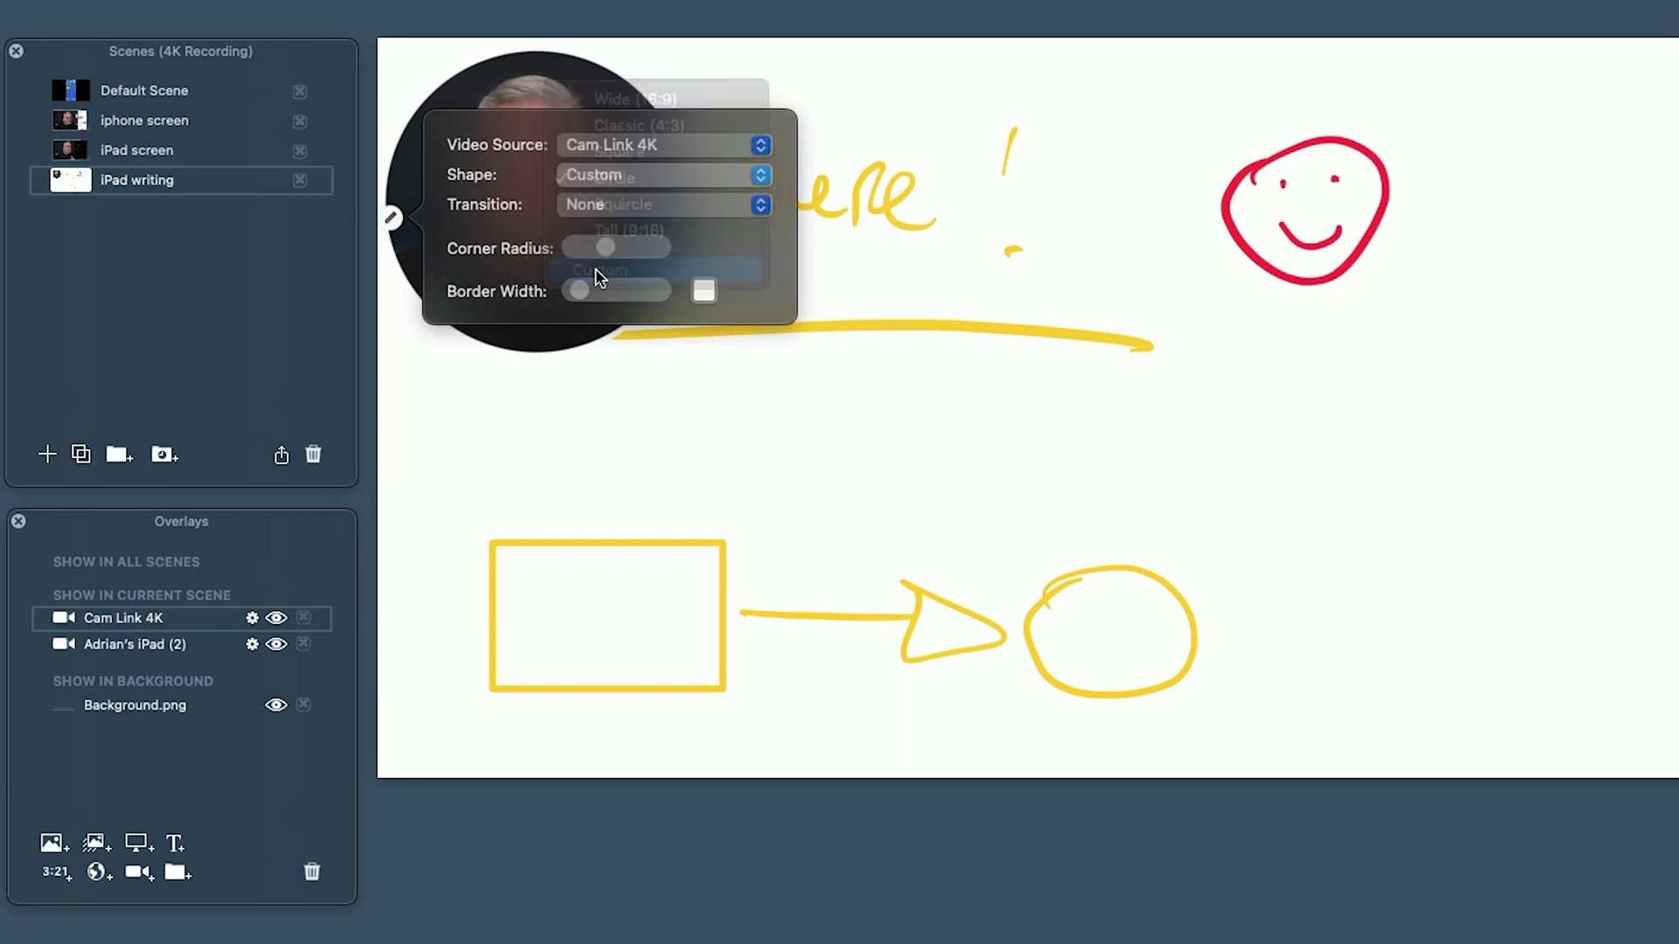
click(702, 243)
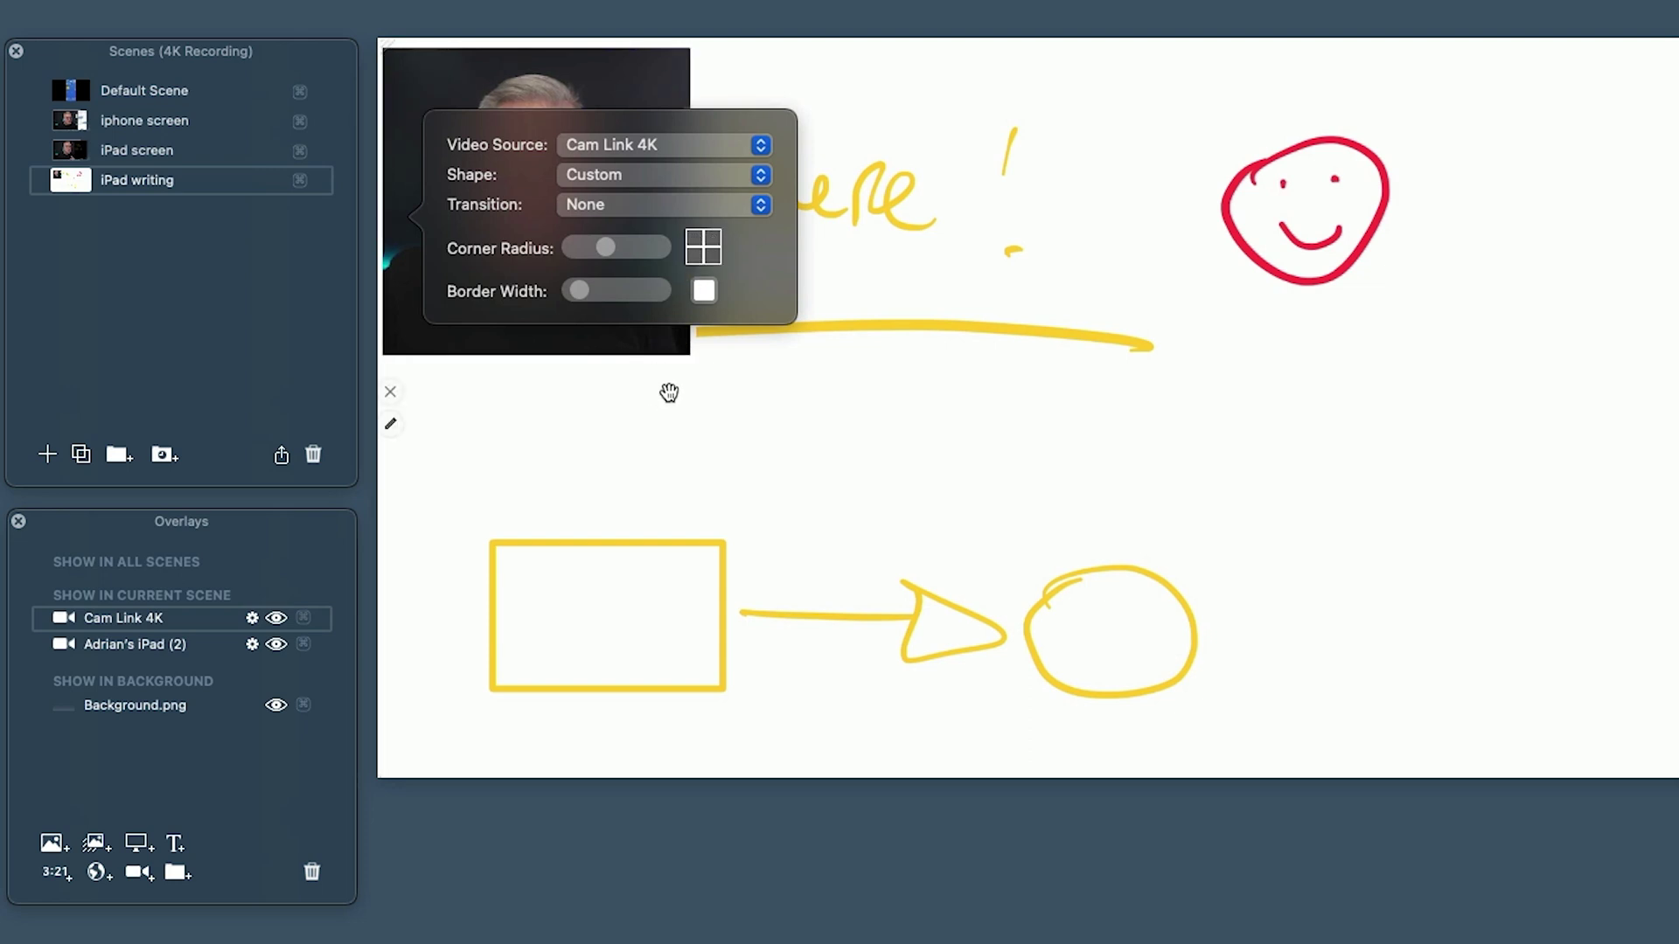
- Close the Cam Link 4K overlay's settings and enlarge the square camera overlay in the canvas's upper-left corner
click(633, 357)
drag(687, 356, 776, 405)
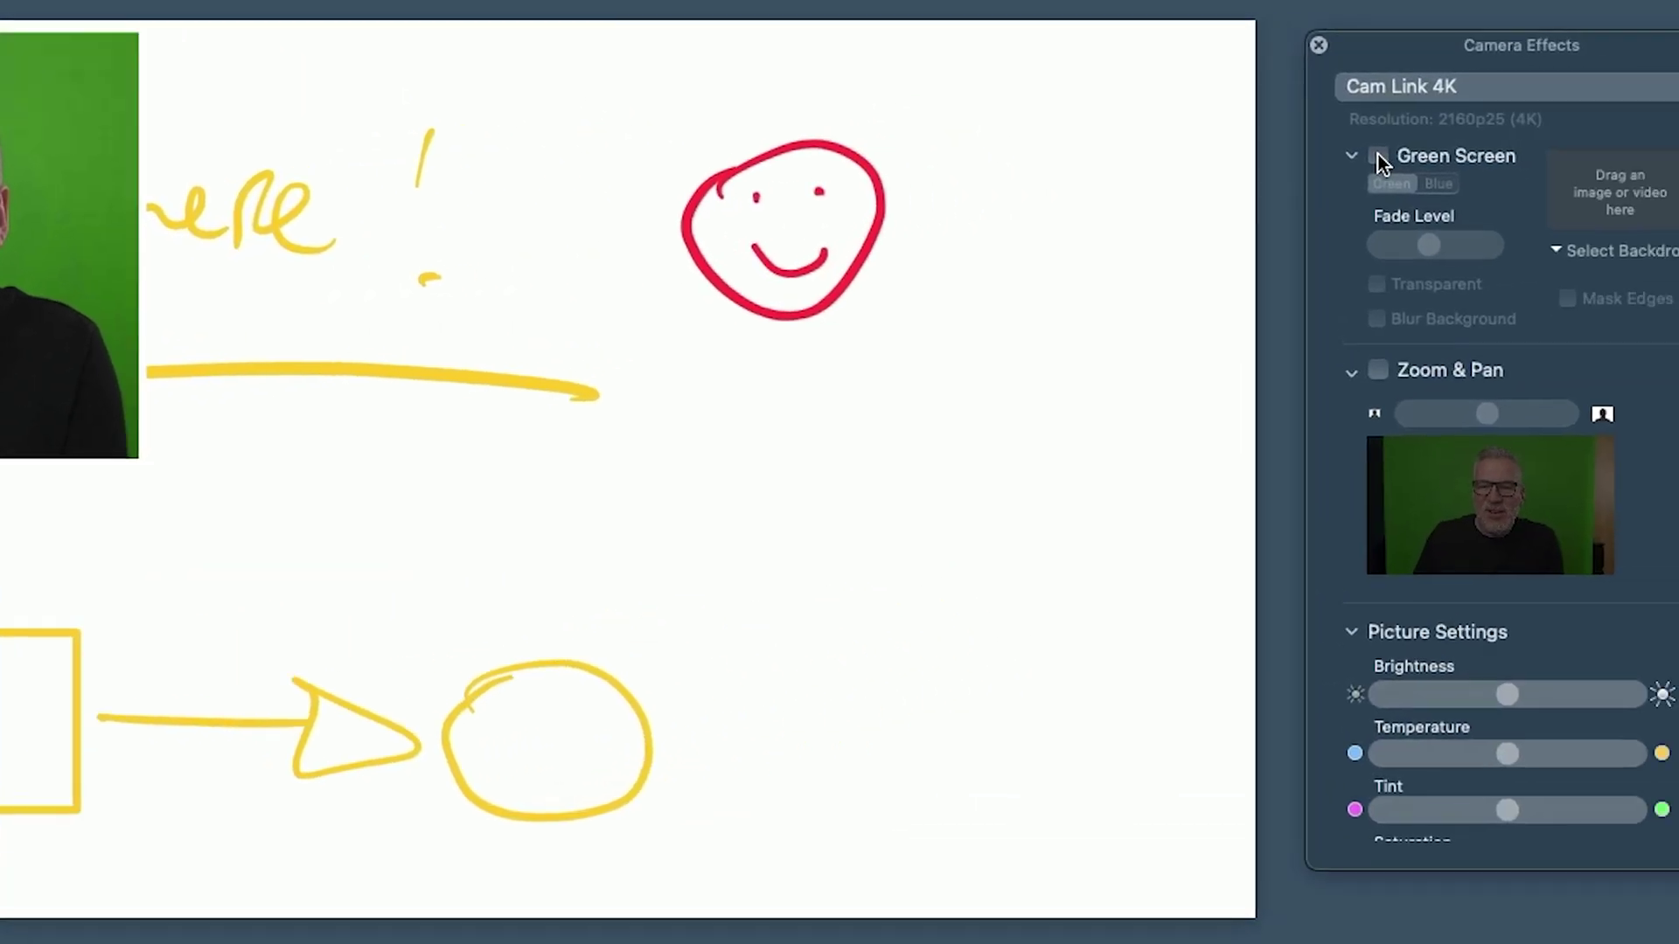
- Enable Green Screen with the Transparent option for Cam Link 4K and move the camera overlay to the canvas's lower-right corner
click(1182, 158)
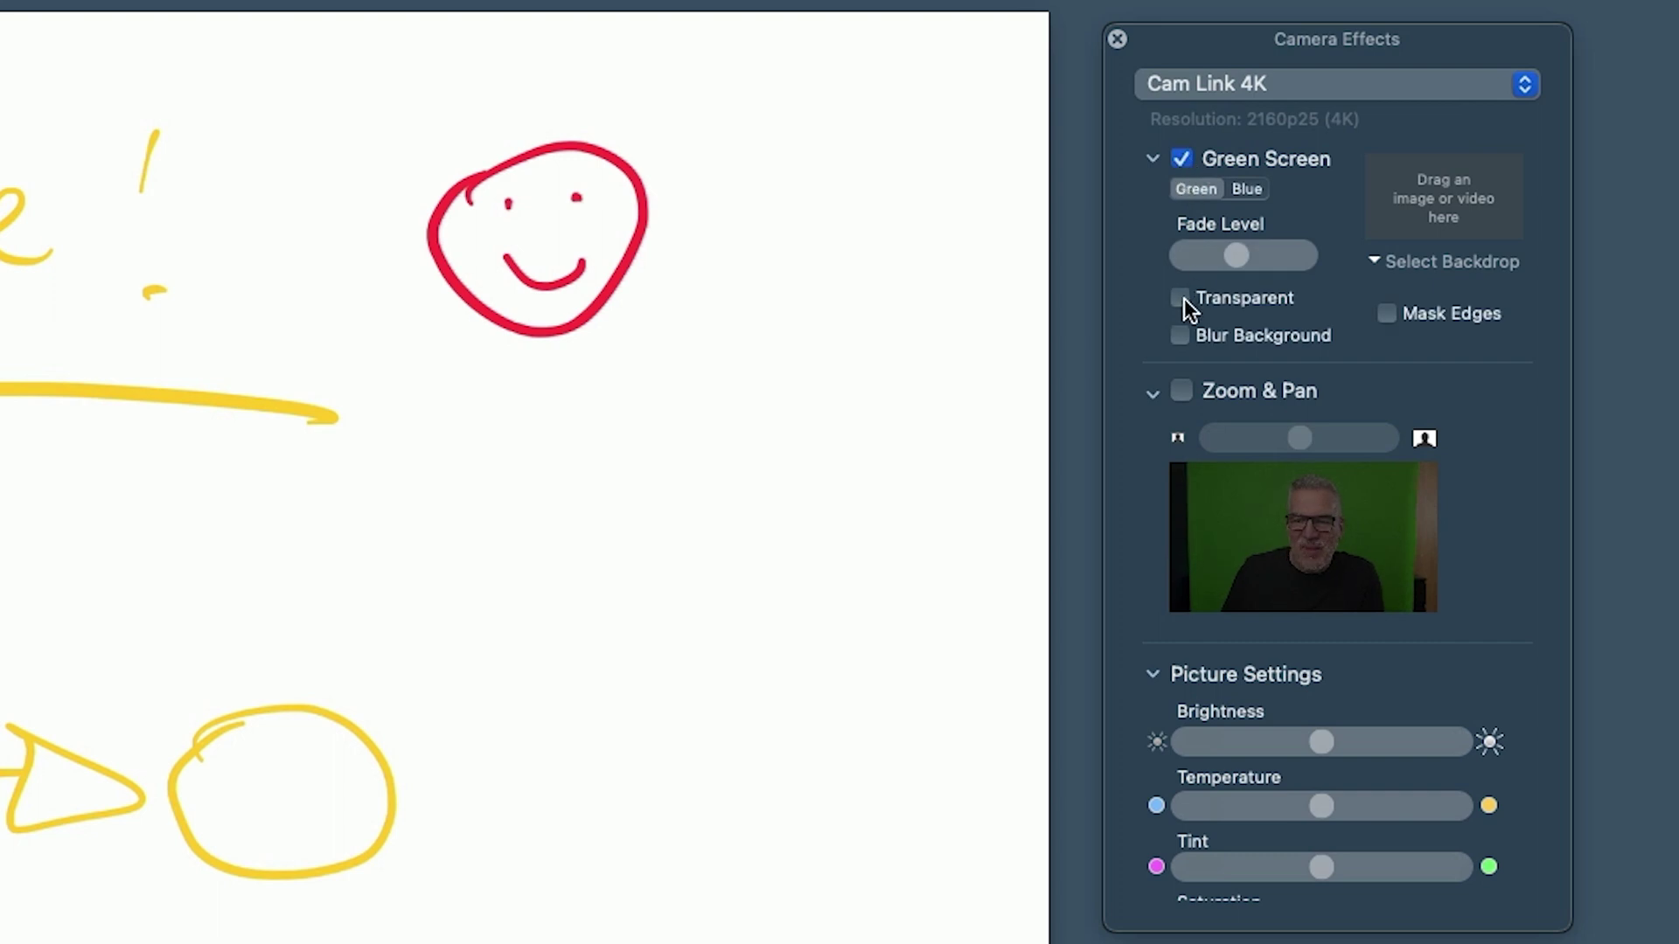
click(1180, 297)
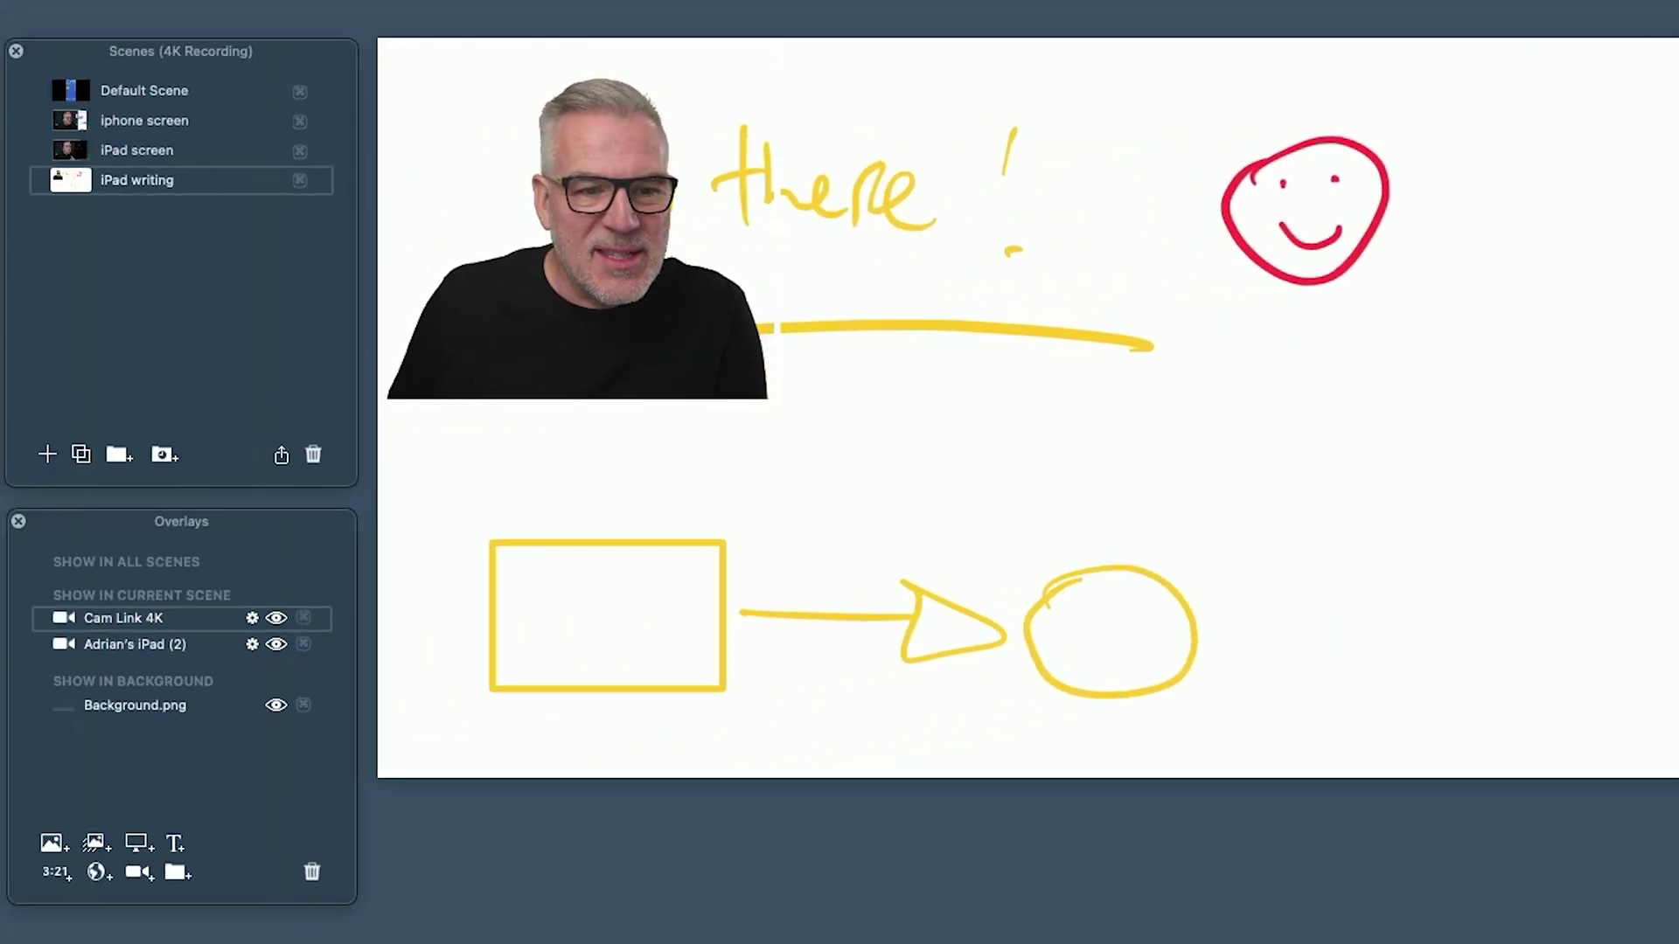
drag(678, 338, 1595, 731)
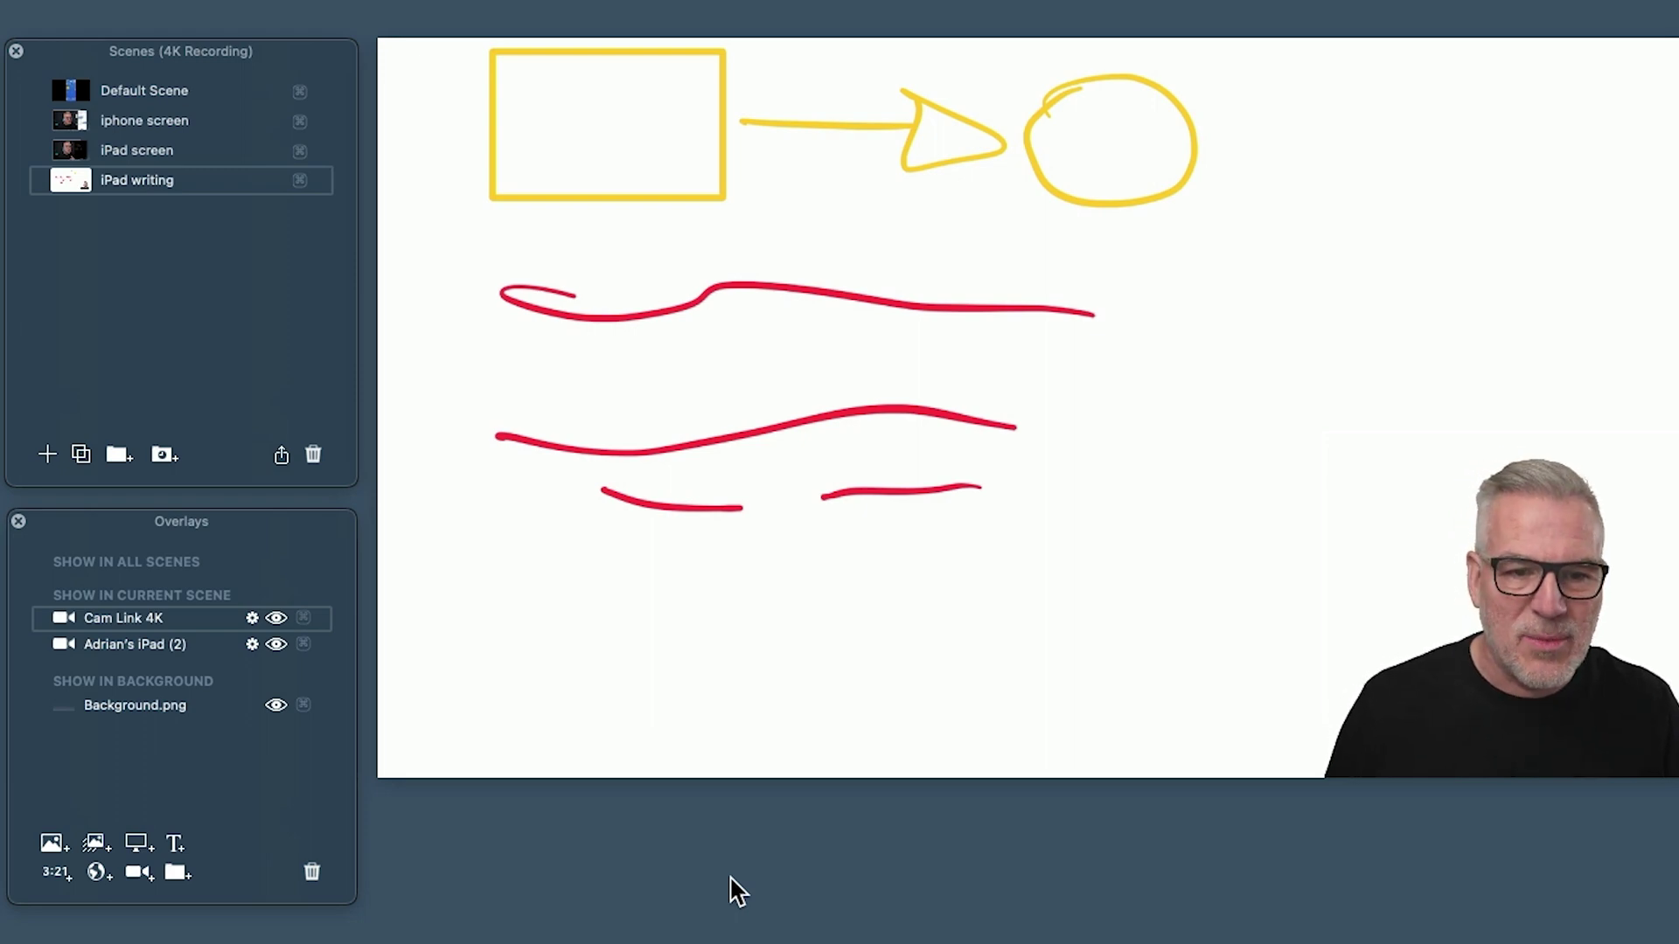
- Compare the Default Scene with the iPad writing scene by switching between them, ending on the Default Scene
click(72, 93)
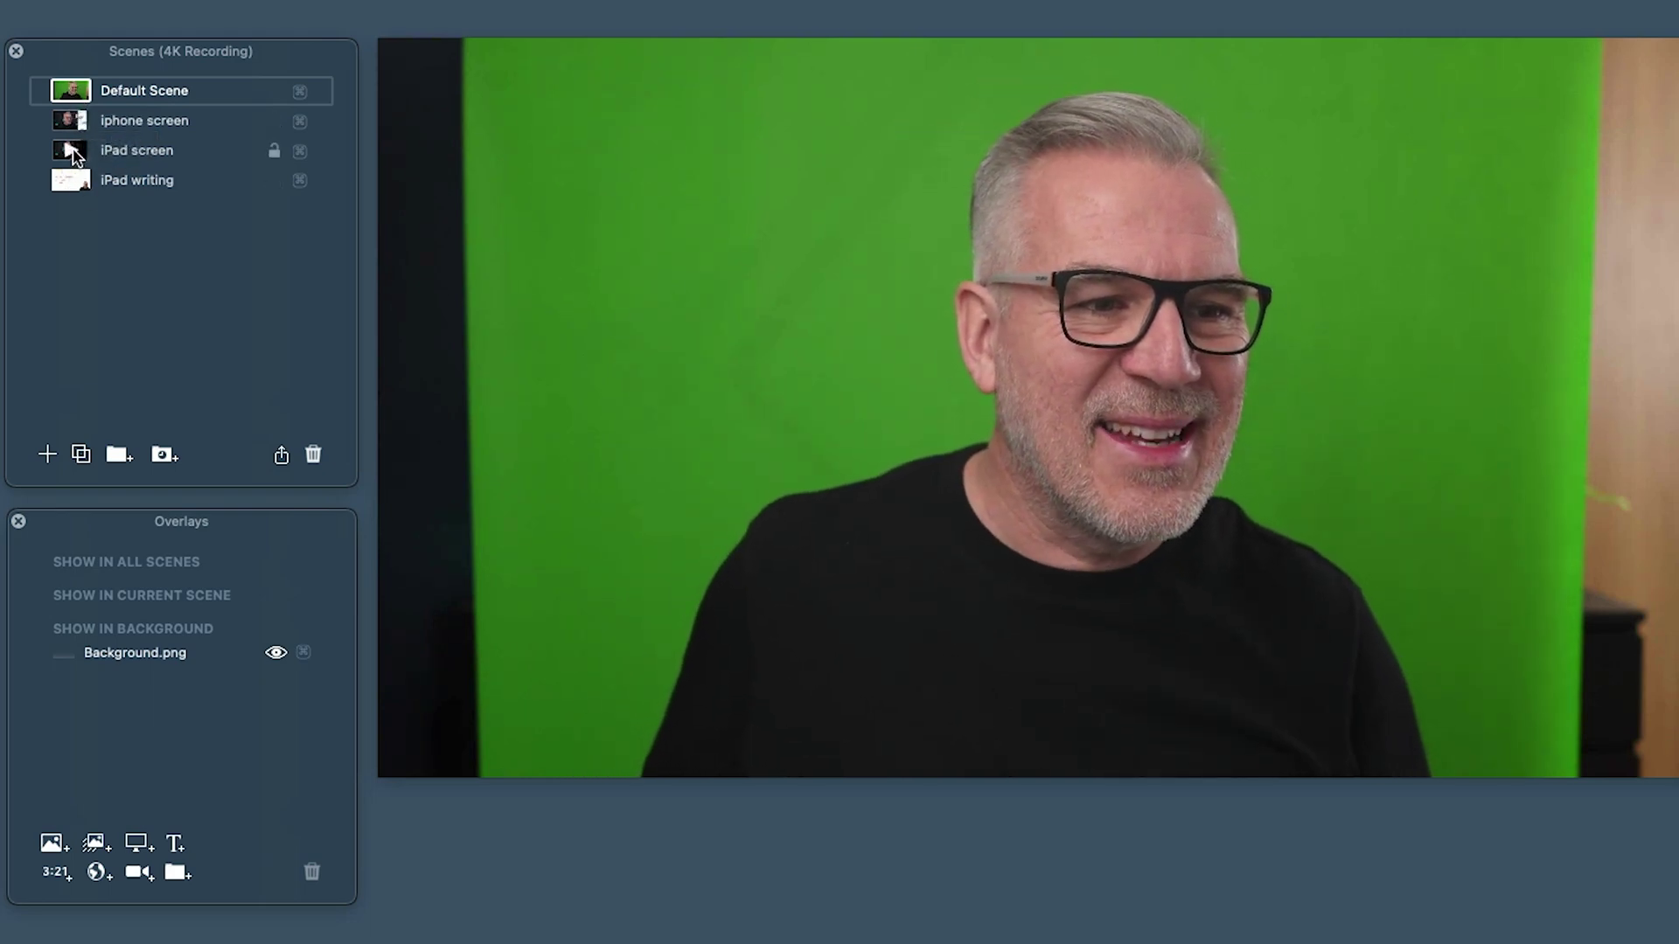
click(88, 179)
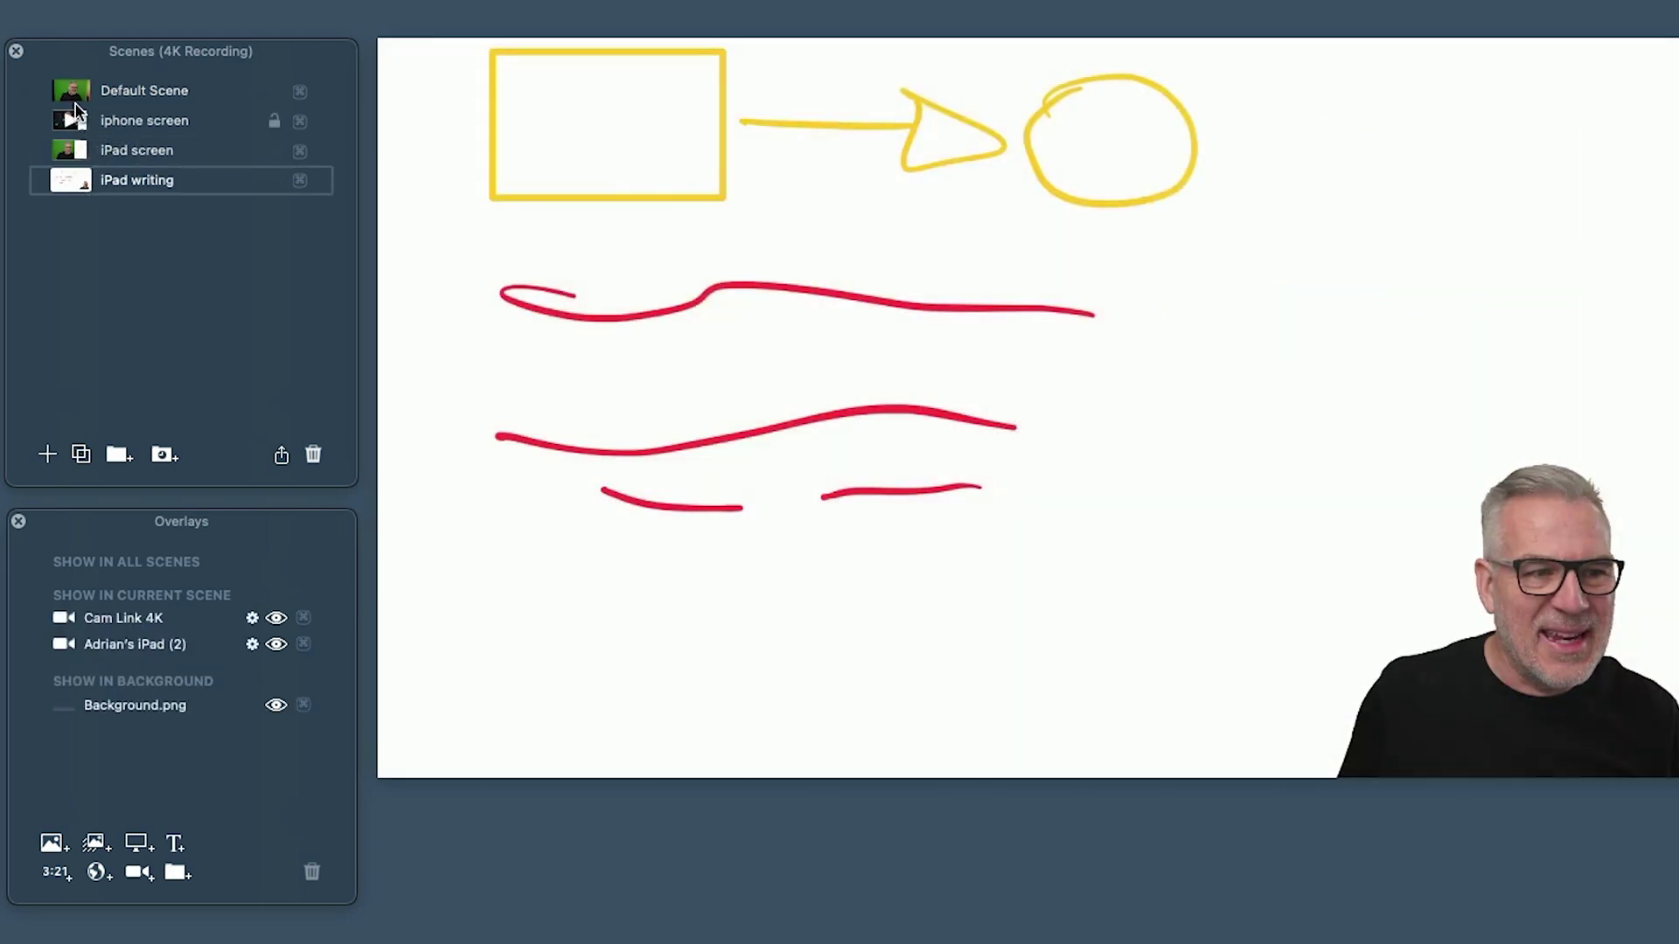
click(87, 90)
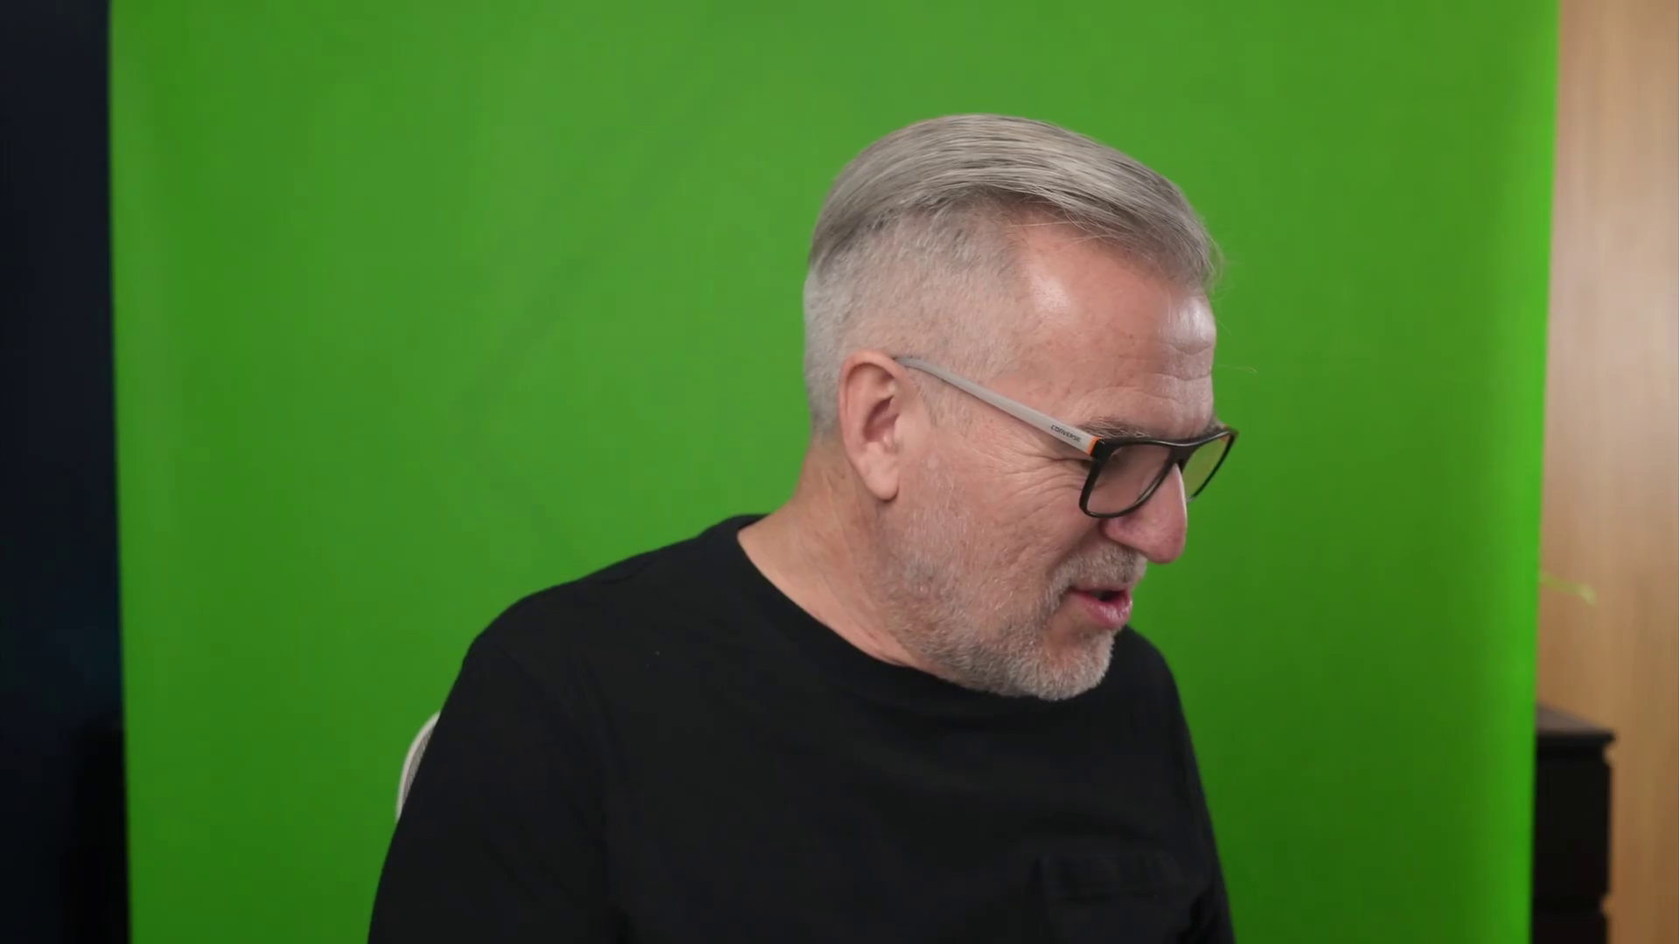